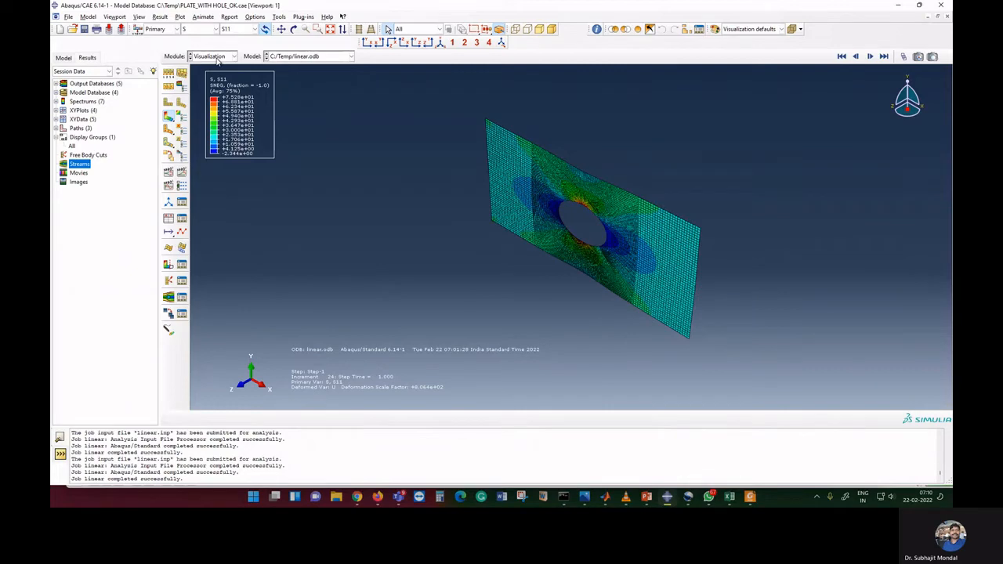
- Orient the plate-with-hole stress contour plot to the front XY view
left_click(367, 43)
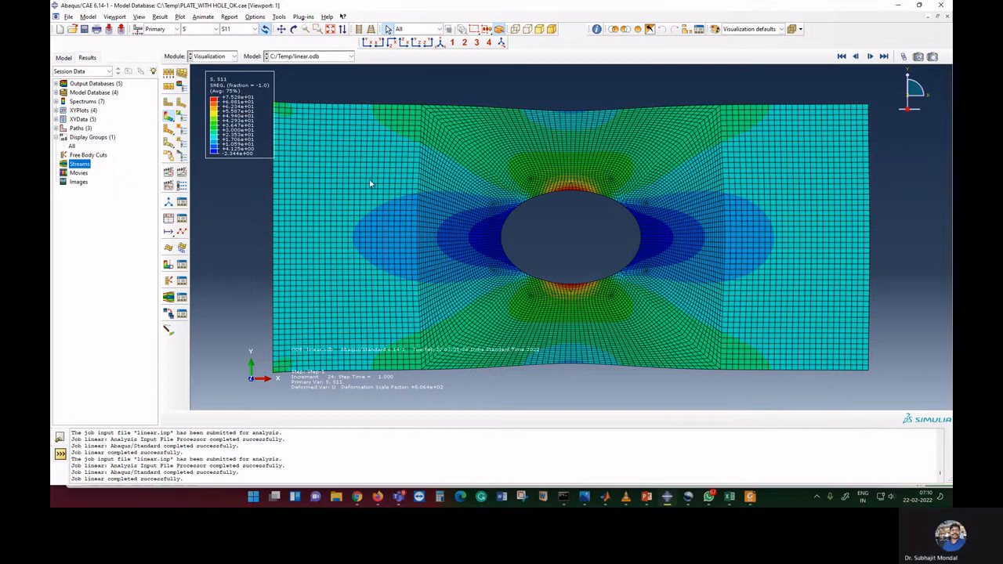
- Switch to the Stress Concentration presentation to view the Abaqus modelling slide, check the meeting window, and return to Abaqus
left_click(648, 497)
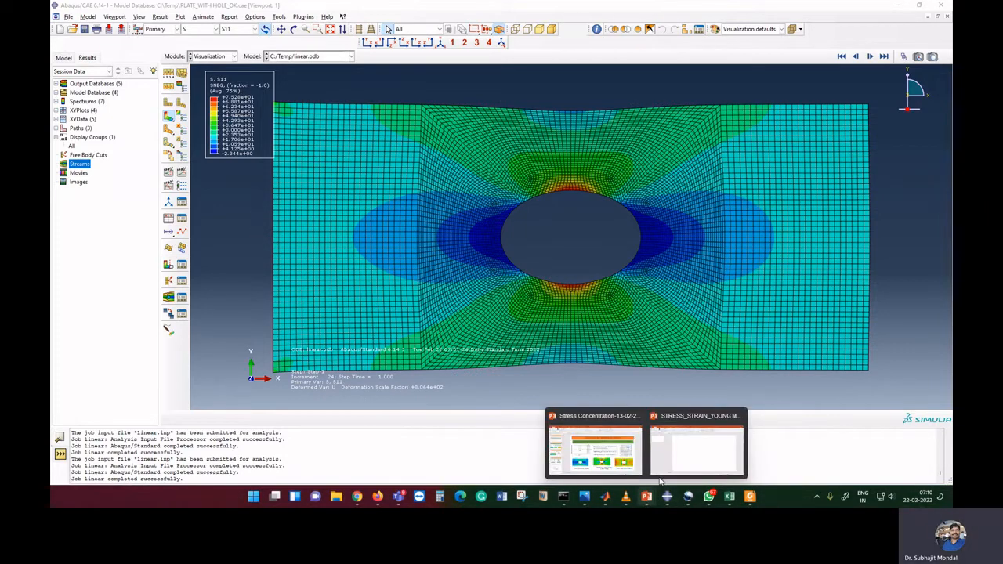
left_click(625, 454)
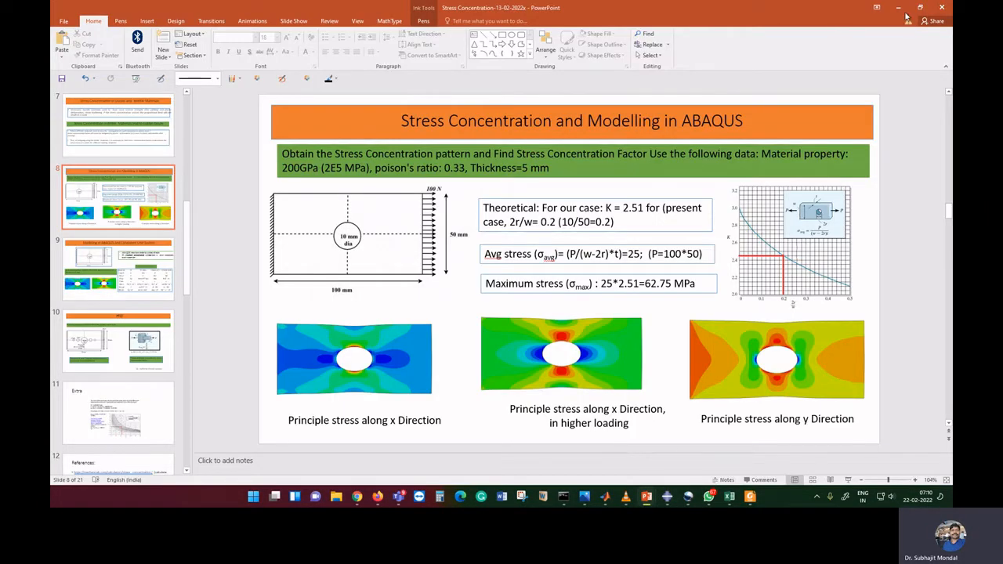
mouse_move(399, 497)
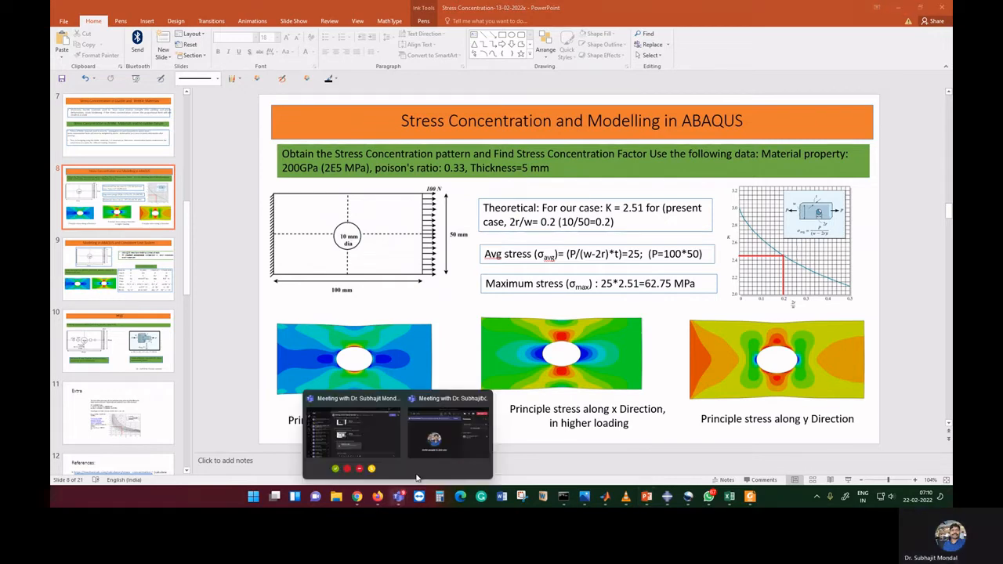
left_click(431, 453)
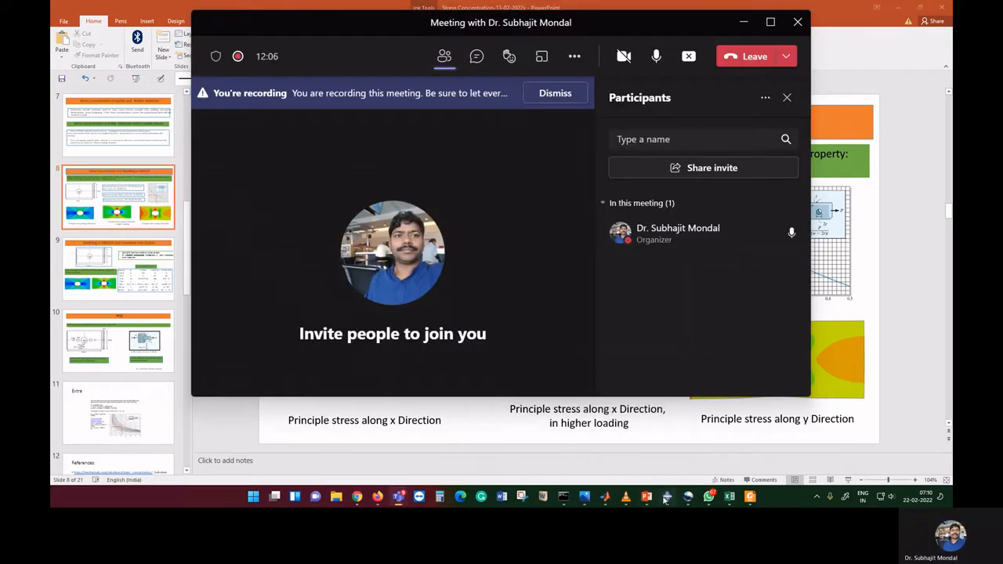
left_click(667, 497)
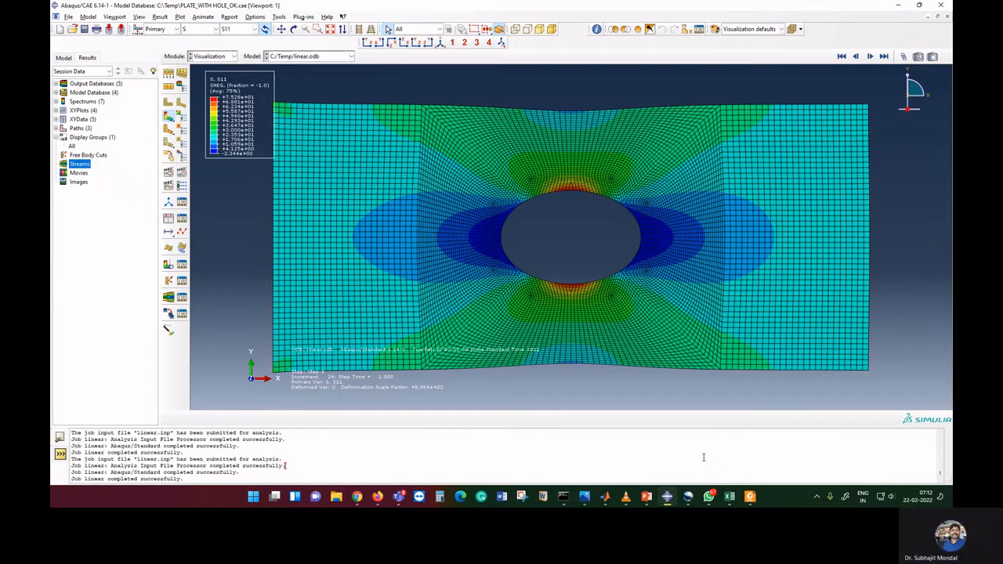
- Switch to the blank PowerPoint slide show page and handwrite "Mesh –" as circled item 1
left_click(648, 497)
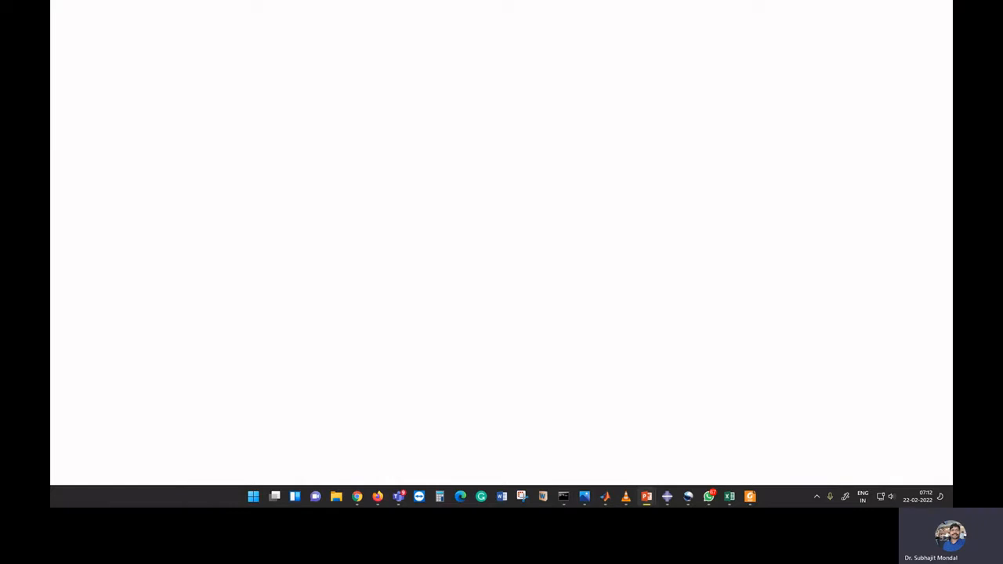
mouse_move(276, 33)
left_mouse_down()
mouse_move(273, 64)
mouse_move(286, 23)
mouse_move(320, 32)
mouse_move(326, 54)
left_mouse_up()
left_click_drag(332, 43, 353, 53)
mouse_move(367, 19)
left_mouse_down()
mouse_move(367, 53)
mouse_move(380, 52)
left_mouse_up()
left_click_drag(398, 37, 412, 36)
left_click(427, 28)
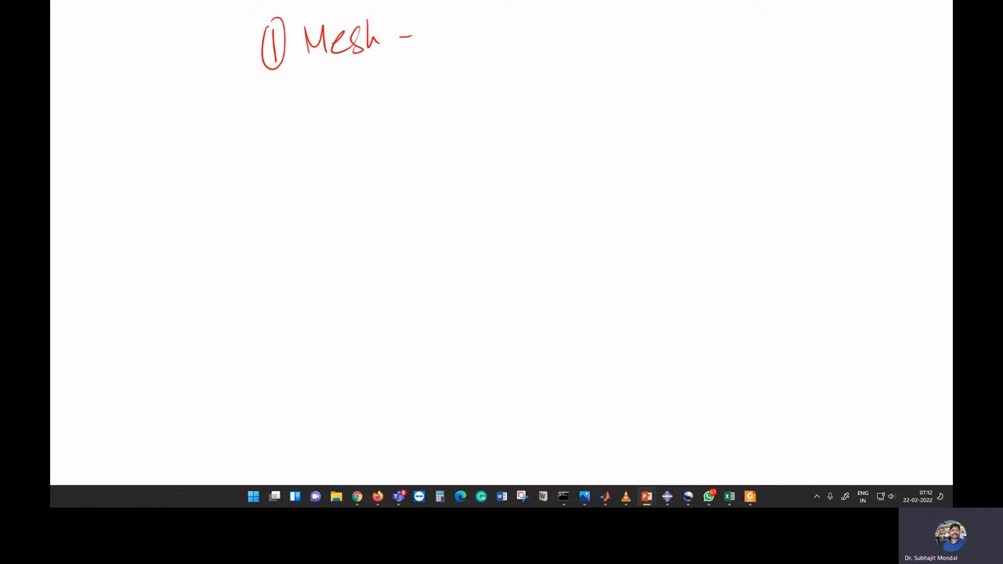
- Sketch an elongated rectangular element beside the Mesh heading, label its sides L1 and L2, circle L2, and add a tick
mouse_move(495, 25)
left_mouse_down()
mouse_move(495, 55)
mouse_move(606, 41)
left_mouse_up()
mouse_move(494, 18)
left_mouse_down()
mouse_move(607, 28)
mouse_move(608, 42)
mouse_move(553, 66)
left_mouse_up()
left_click_drag(624, 18, 633, 26)
left_click_drag(638, 19, 638, 27)
left_click_drag(552, 62, 563, 72)
mouse_move(569, 64)
left_mouse_down()
mouse_move(578, 76)
mouse_move(552, 55)
mouse_move(550, 73)
left_mouse_up()
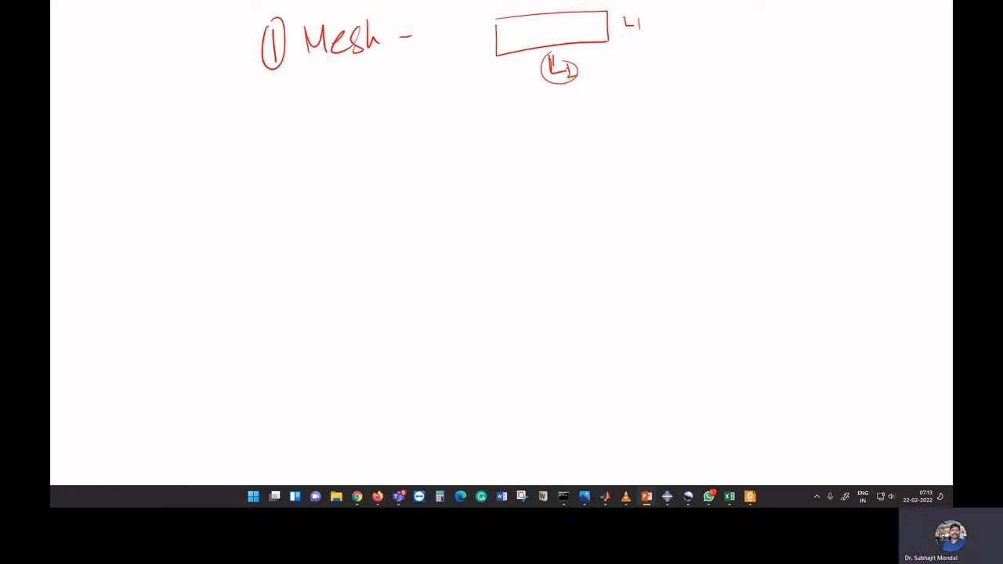
left_click_drag(628, 57, 664, 42)
- Sketch a curved grid of mesh elements beside the rectangle, with an arrow pointing outward from its outer edge
left_click_drag(715, 57, 757, 122)
mouse_move(739, 52)
left_mouse_down()
mouse_move(776, 106)
mouse_move(780, 134)
mouse_move(793, 124)
left_mouse_up()
left_click_drag(788, 49, 810, 125)
left_click_drag(746, 69, 804, 57)
left_click_drag(751, 107, 803, 93)
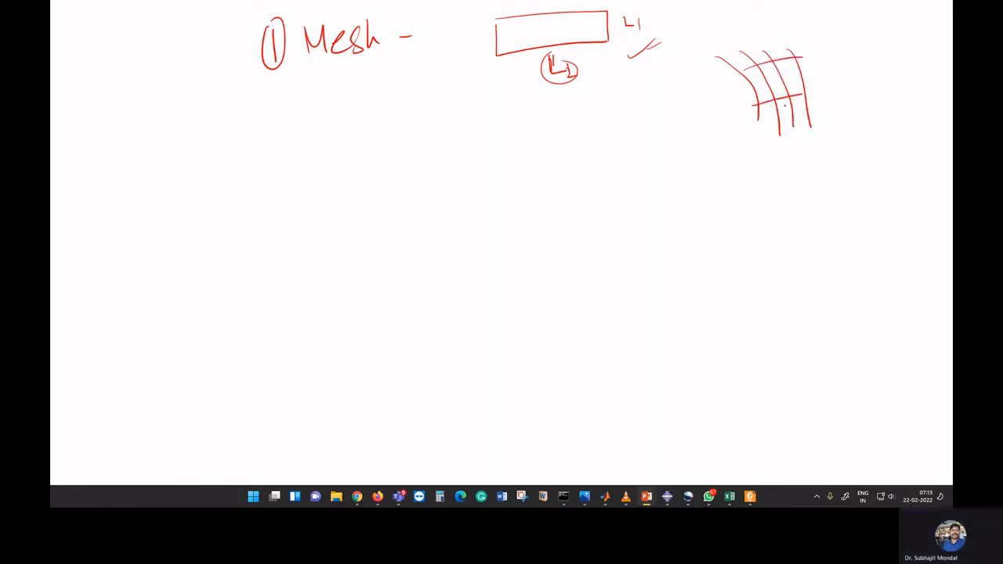
left_click_drag(759, 127, 806, 114)
left_click_drag(756, 90, 809, 72)
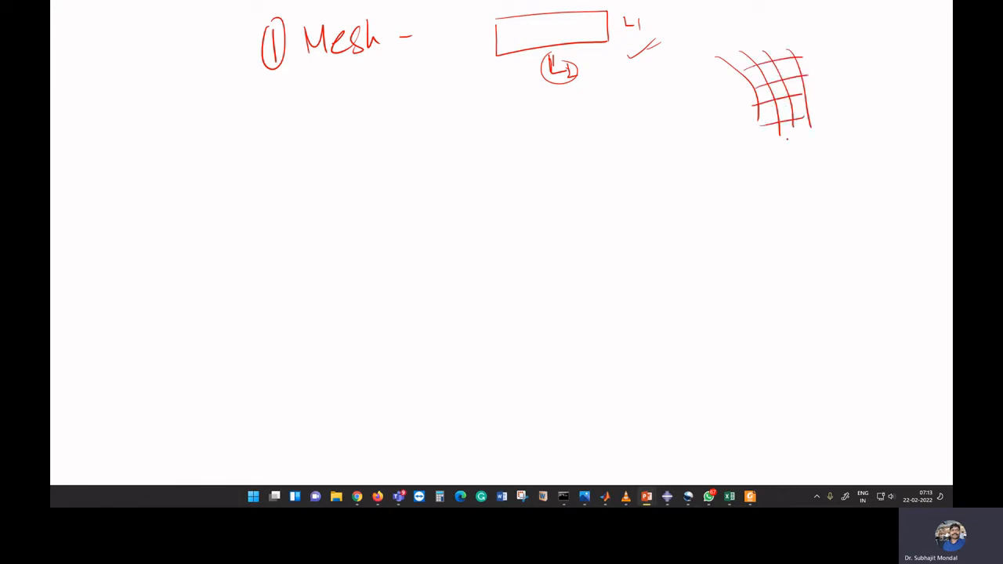
left_click_drag(810, 103, 869, 97)
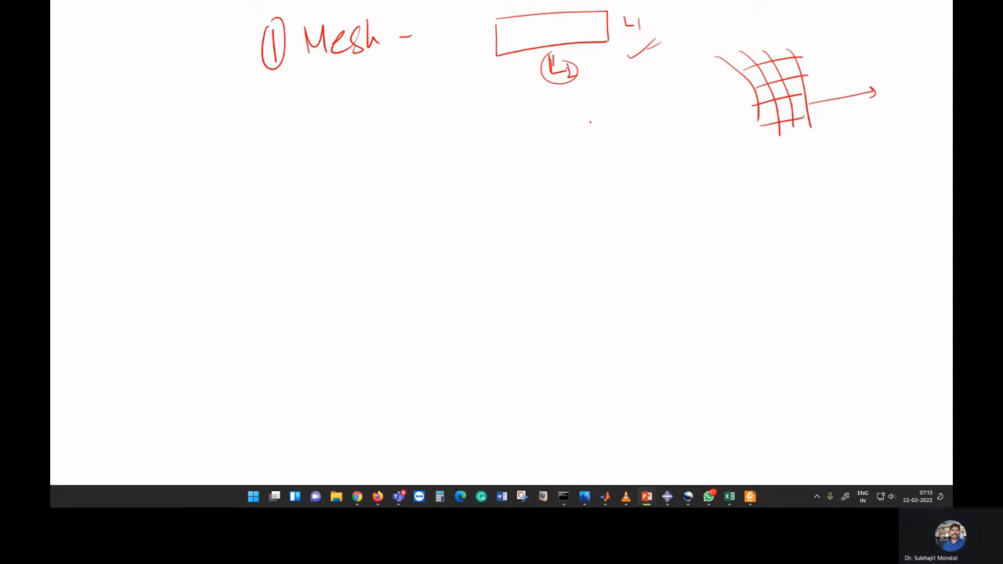
- Sketch a small ticked square element below the rectangle and write a circled, underlined side-length ratio "< 1" beside it
mouse_move(586, 116)
left_mouse_down()
mouse_move(586, 141)
mouse_move(608, 115)
mouse_move(586, 143)
left_mouse_up()
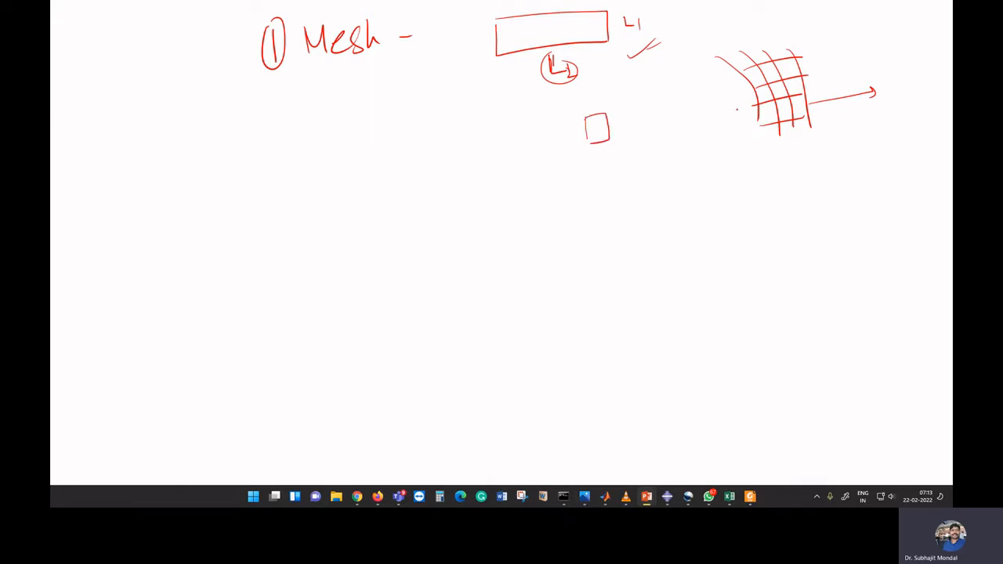
left_click_drag(625, 123, 660, 109)
left_click_drag(647, 114, 675, 95)
mouse_move(641, 126)
left_mouse_down()
mouse_move(646, 144)
mouse_move(659, 135)
mouse_move(660, 174)
left_mouse_up()
left_click_drag(685, 141, 696, 154)
left_click_drag(666, 123, 709, 127)
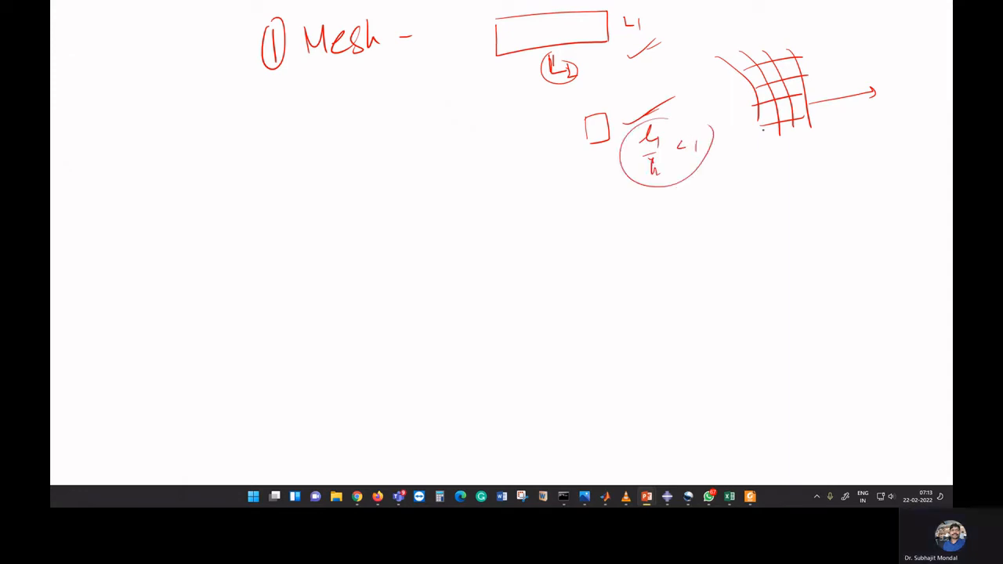
left_click_drag(645, 204, 721, 189)
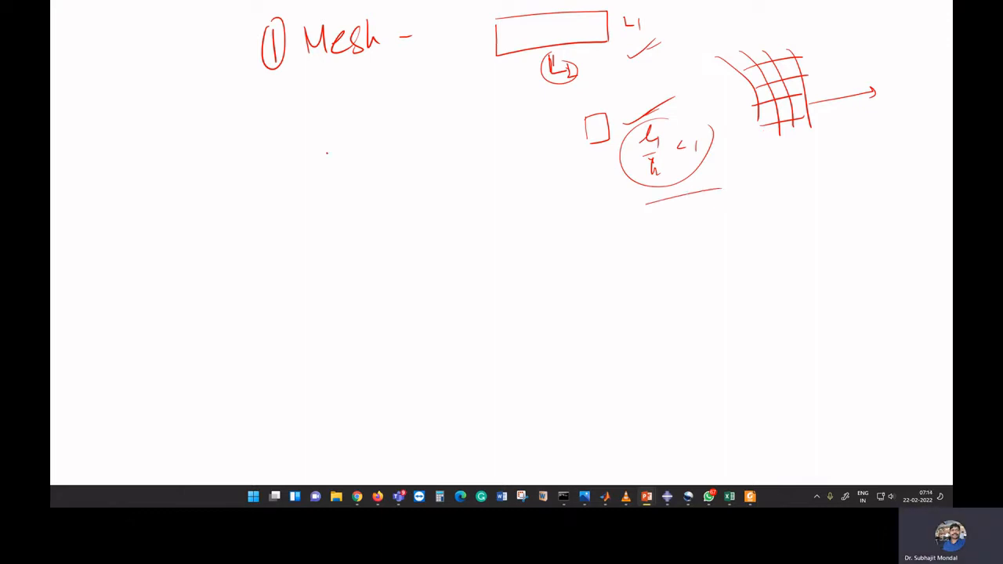
- Handwrite "M. Property –" as circled item 2 and draw a branching line beneath it
mouse_move(271, 162)
left_mouse_down()
mouse_move(285, 174)
mouse_move(284, 158)
mouse_move(337, 160)
mouse_move(338, 188)
mouse_move(371, 187)
left_mouse_up()
left_click_drag(372, 160, 473, 193)
mouse_move(483, 188)
left_mouse_down()
mouse_move(495, 188)
mouse_move(495, 229)
mouse_move(505, 226)
left_mouse_up()
left_click(514, 214)
left_click_drag(419, 231, 533, 227)
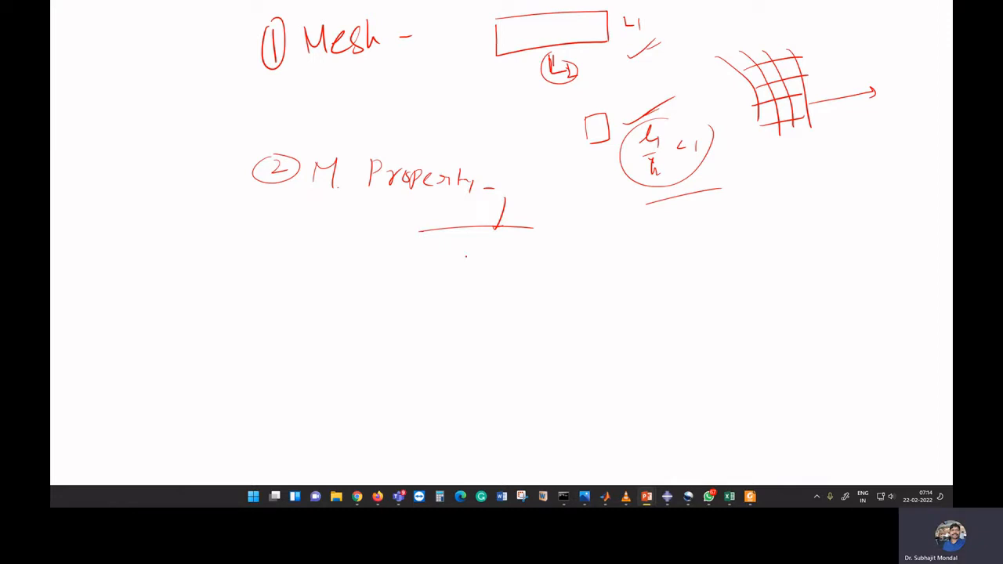
- Draw two arrows below the branching line, leading to an underlined ductile label and a "Brittle" label
mouse_move(415, 240)
left_mouse_down()
mouse_move(427, 262)
mouse_move(413, 293)
mouse_move(474, 287)
left_mouse_up()
left_click_drag(399, 304, 474, 294)
left_click_drag(547, 241, 542, 265)
mouse_move(537, 257)
left_mouse_down()
mouse_move(555, 256)
mouse_move(535, 303)
left_mouse_up()
mouse_move(535, 282)
left_mouse_down()
mouse_move(540, 301)
mouse_move(569, 299)
mouse_move(593, 280)
mouse_move(590, 299)
mouse_move(620, 295)
left_mouse_up()
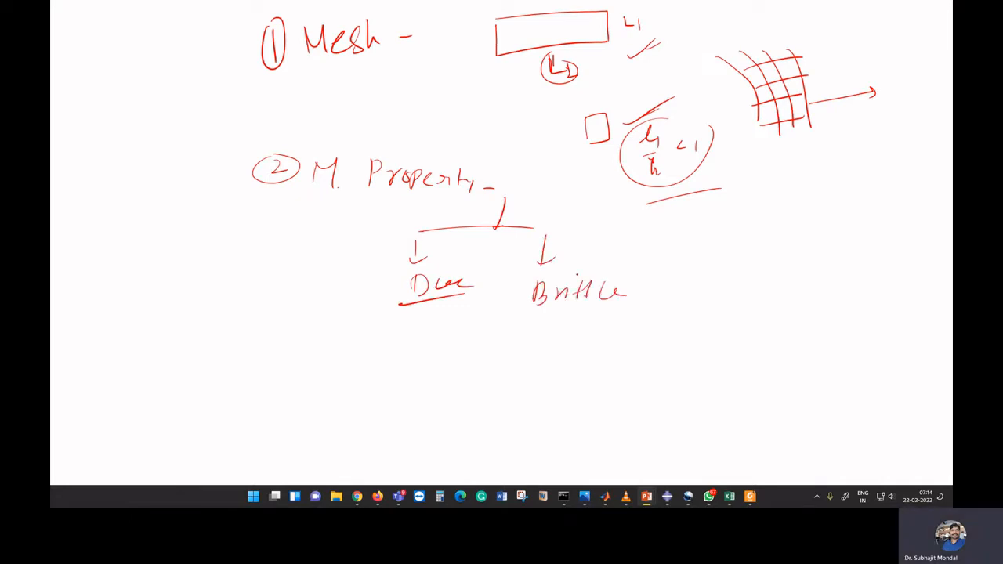
- Draw an arrow from the ductile label to a boxed, underlined note for plastic plus elastic, and box "Brittle"
mouse_move(420, 315)
left_mouse_down()
mouse_move(421, 351)
mouse_move(437, 356)
left_mouse_up()
mouse_move(467, 352)
left_mouse_down()
mouse_move(467, 374)
mouse_move(474, 363)
left_mouse_up()
left_click(491, 366)
mouse_move(479, 344)
left_mouse_down()
mouse_move(481, 376)
mouse_move(492, 364)
mouse_move(503, 375)
left_mouse_up()
left_click_drag(514, 367, 524, 377)
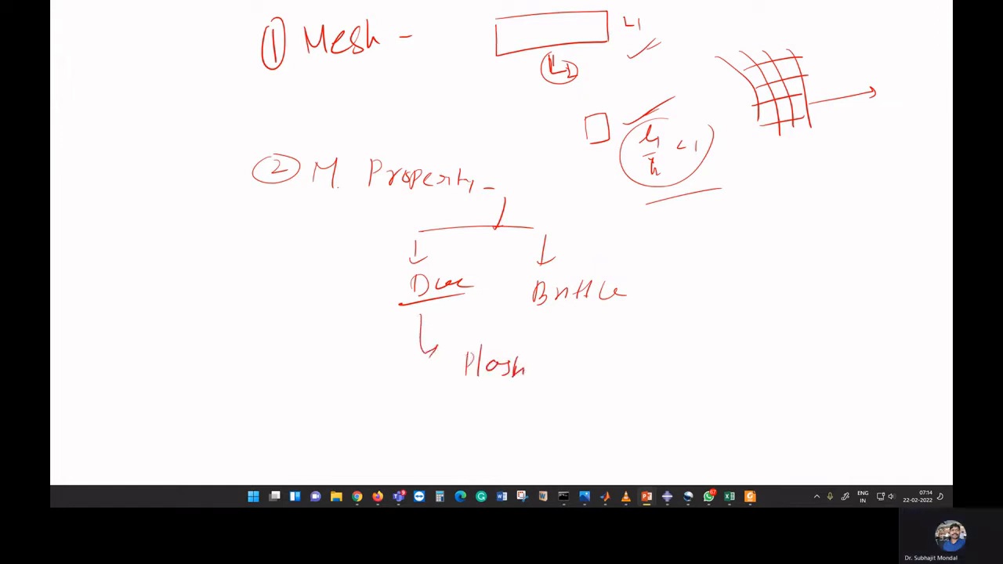
left_click_drag(465, 391, 524, 382)
left_click(499, 412)
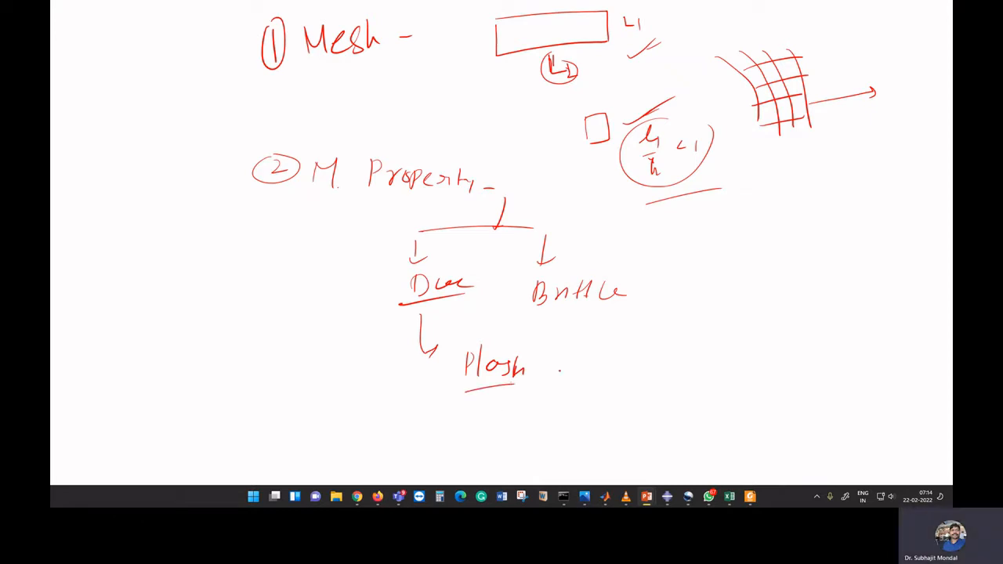
mouse_move(557, 374)
left_mouse_down()
mouse_move(633, 377)
mouse_move(522, 283)
mouse_move(625, 325)
left_mouse_up()
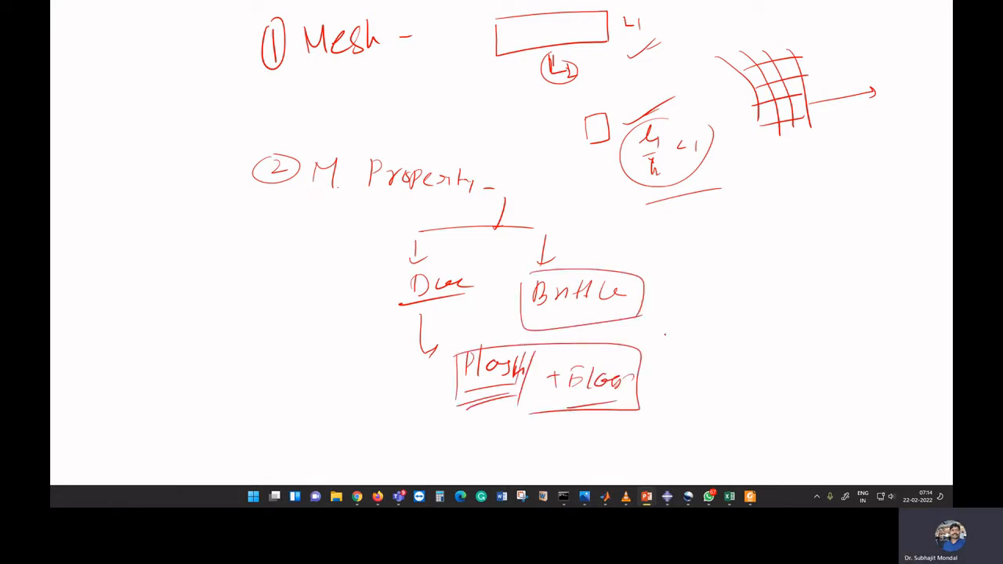
- Write a bracketed, underlined note starting with "Ele +" beside the boxed "Brittle" label
left_click_drag(656, 296, 770, 291)
left_click_drag(725, 317, 753, 313)
left_click_drag(700, 275, 697, 305)
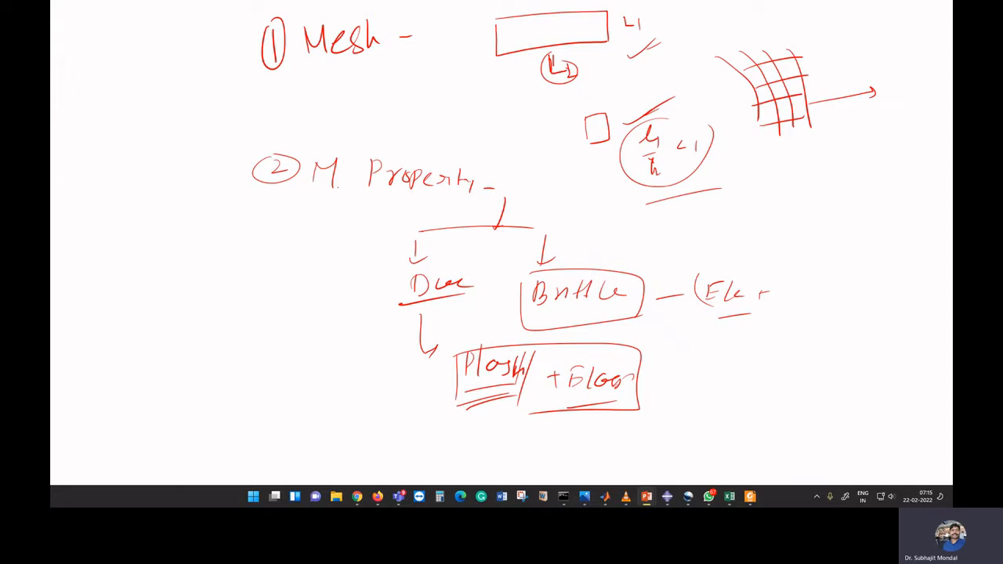
left_click_drag(824, 288, 818, 323)
left_click_drag(780, 318, 813, 309)
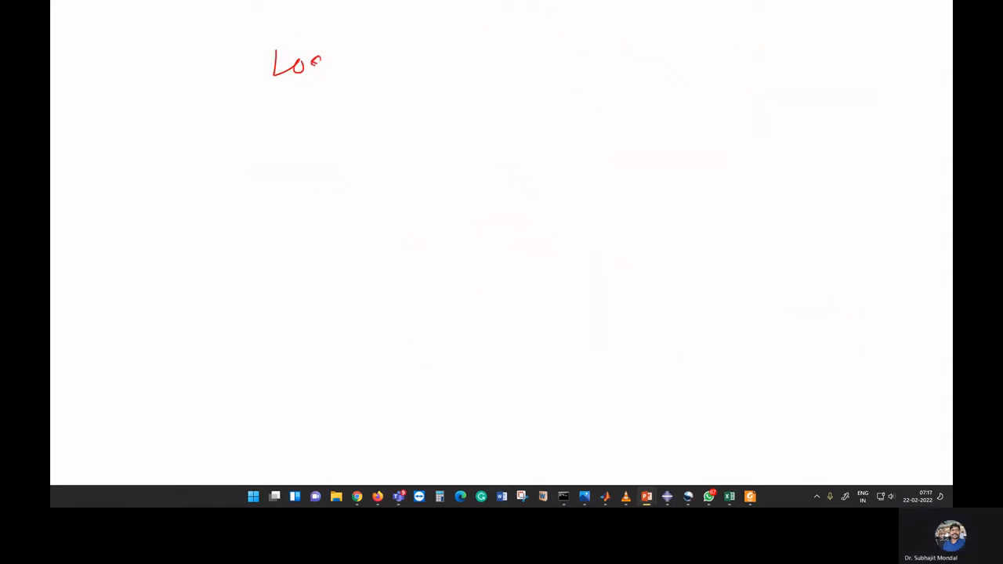
- Finish handwriting "Loading –" on the new blank page and draw a pair of graph axes beside it
mouse_move(312, 59)
left_mouse_down()
mouse_move(335, 40)
mouse_move(351, 56)
mouse_move(378, 51)
mouse_move(375, 71)
left_mouse_up()
left_click_drag(407, 61, 429, 59)
left_click(438, 47)
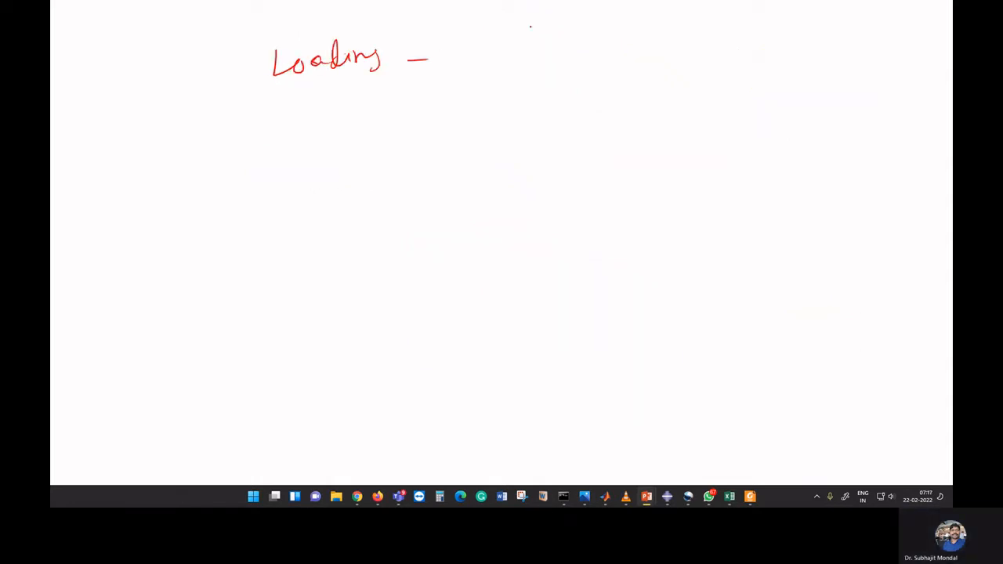
mouse_move(511, 22)
left_mouse_down()
mouse_move(508, 116)
mouse_move(653, 112)
left_mouse_up()
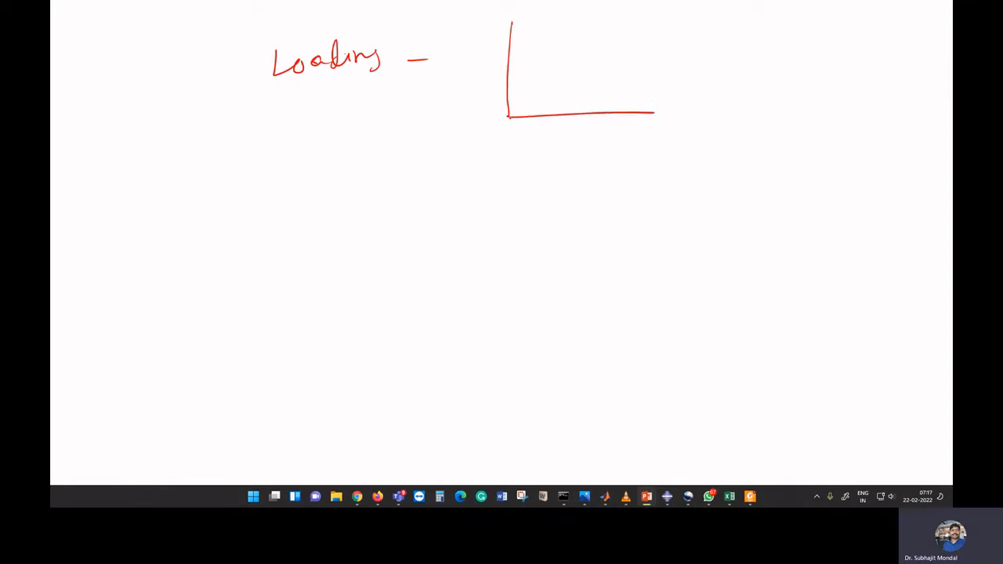
right_click(508, 116)
left_click_drag(508, 116, 623, 16)
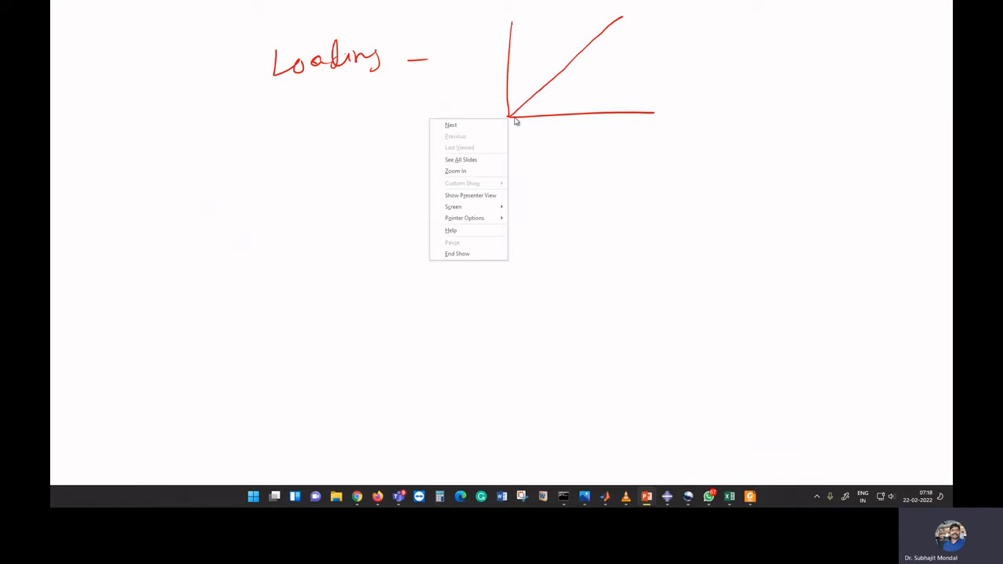
key("Escape")
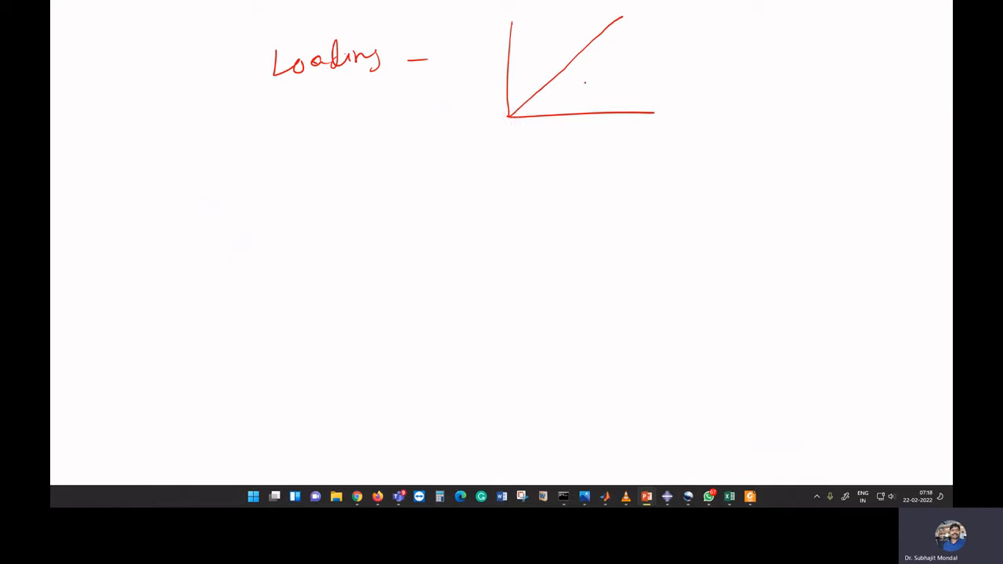
- Draw an S-shaped curve and a straight line from the graph's origin, extend the horizontal axis, and add arrowheads to both axes
mouse_move(513, 115)
left_mouse_down()
mouse_move(547, 109)
mouse_move(627, 49)
mouse_move(693, 23)
mouse_move(767, 17)
left_mouse_up()
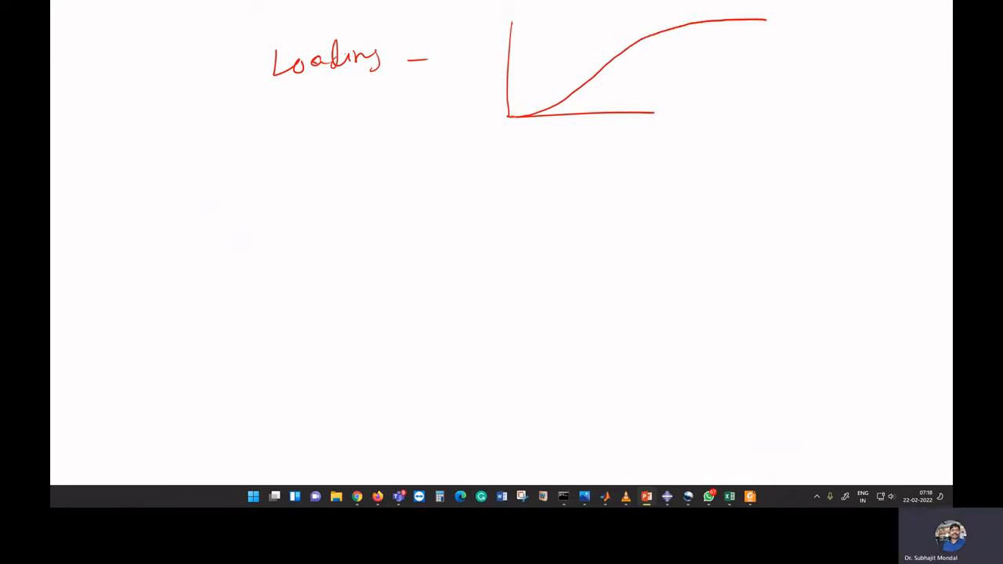
left_click_drag(508, 116, 613, 25)
left_click_drag(507, 24, 514, 24)
left_click_drag(643, 116, 731, 107)
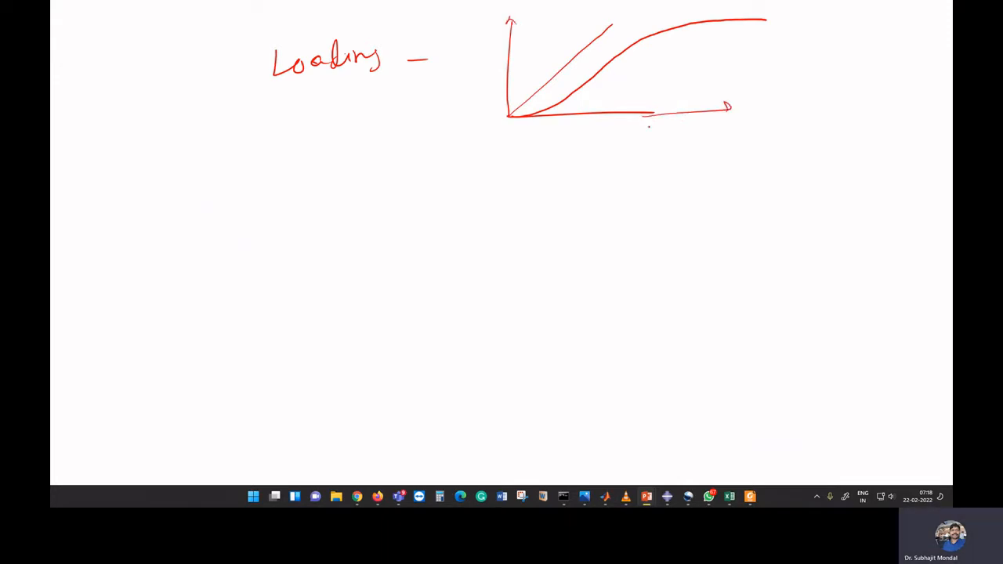
left_click_drag(653, 117, 735, 111)
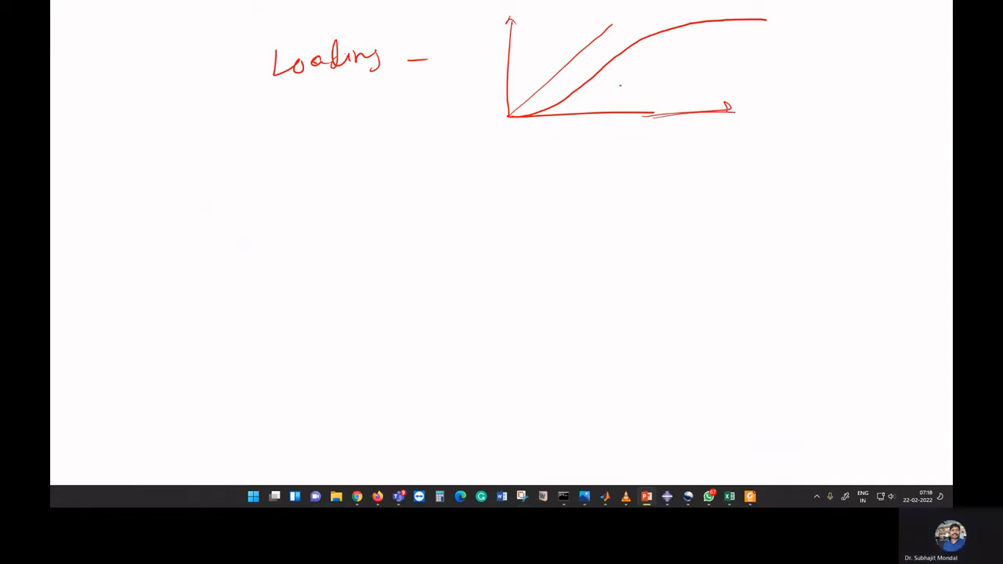
- Add short increment marks along the S-shaped curve and the straight line
left_click_drag(581, 82, 581, 97)
mouse_move(612, 54)
left_mouse_down()
mouse_move(612, 68)
mouse_move(626, 54)
left_mouse_up()
mouse_move(644, 32)
left_mouse_down()
mouse_move(644, 50)
mouse_move(664, 36)
left_mouse_up()
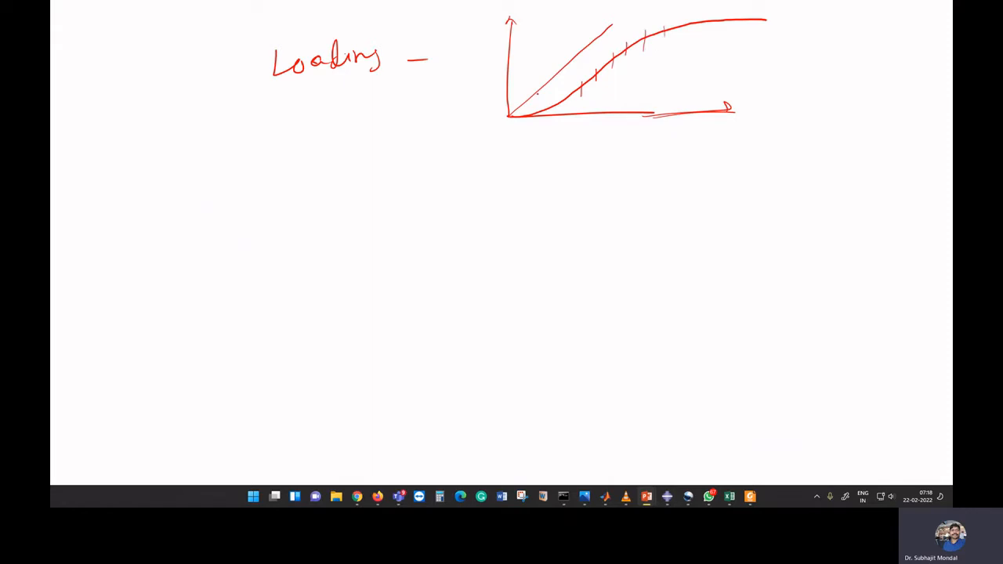
mouse_move(536, 90)
left_mouse_down()
mouse_move(537, 100)
mouse_move(546, 88)
left_mouse_up()
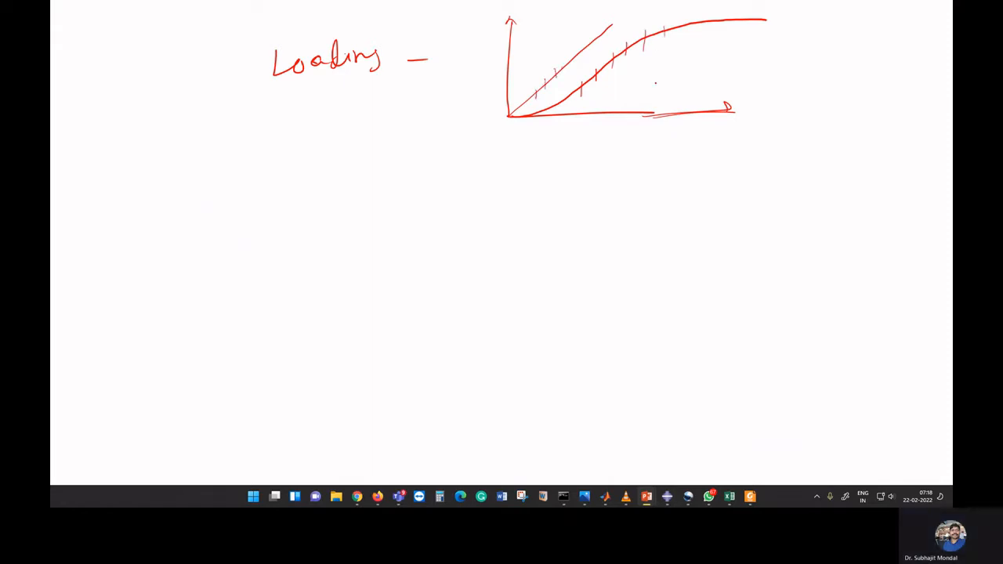
- Draw two vertical lines down from the S-shaped curve and label them T1 and T2 below the horizontal axis
left_click_drag(572, 91, 572, 133)
left_click_drag(570, 143, 576, 145)
left_click(581, 153)
mouse_move(598, 71)
left_mouse_down()
mouse_move(596, 118)
mouse_move(613, 135)
mouse_move(605, 152)
mouse_move(633, 154)
left_mouse_up()
left_click(616, 147)
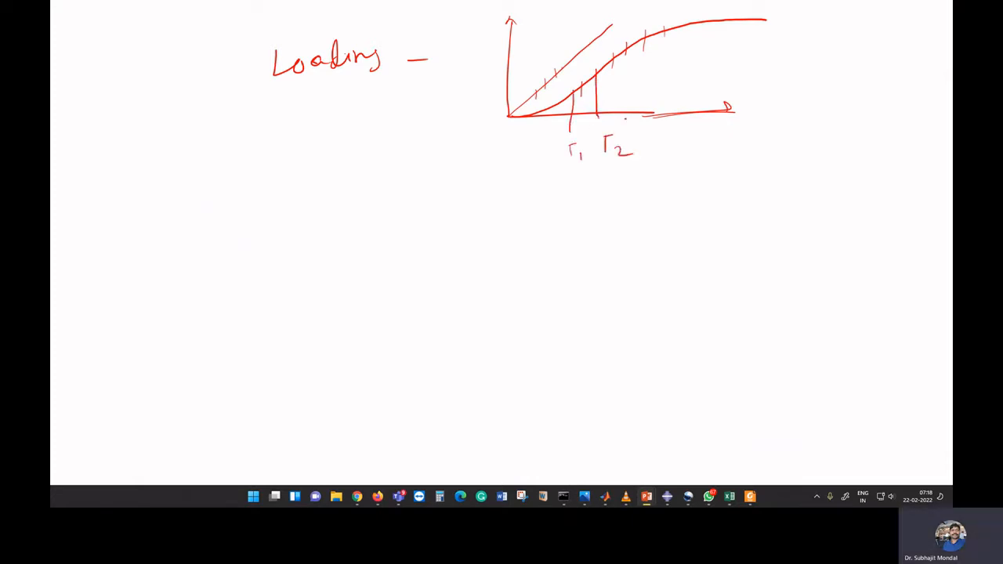
- Label the horizontal axis "T" and the vertical axis "Load", and underline "Load"
left_click_drag(684, 135, 705, 133)
left_click_drag(696, 135, 696, 152)
mouse_move(454, 64)
left_mouse_down()
mouse_move(453, 85)
mouse_move(483, 69)
mouse_move(481, 78)
left_mouse_up()
mouse_move(494, 69)
left_mouse_down()
mouse_move(496, 56)
mouse_move(497, 76)
left_mouse_up()
left_click_drag(462, 93, 486, 87)
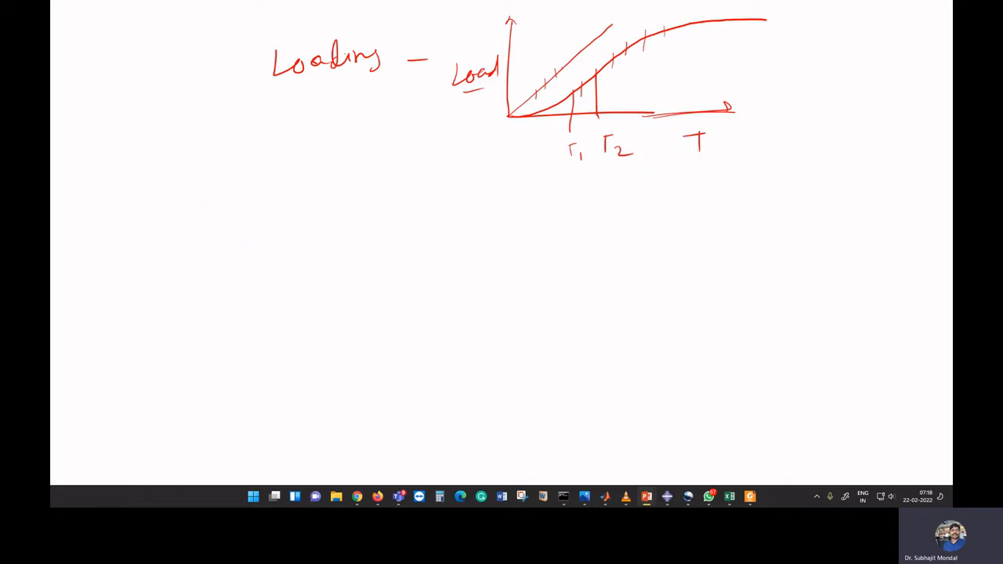
- Sketch a second graph below with axes labelled σ and ε, and draw a wavy stress-strain curve from its origin
mouse_move(577, 226)
left_mouse_down()
mouse_move(575, 346)
mouse_move(839, 340)
left_mouse_up()
left_click_drag(721, 361, 719, 377)
mouse_move(546, 311)
left_mouse_down()
mouse_move(542, 320)
mouse_move(563, 291)
left_mouse_up()
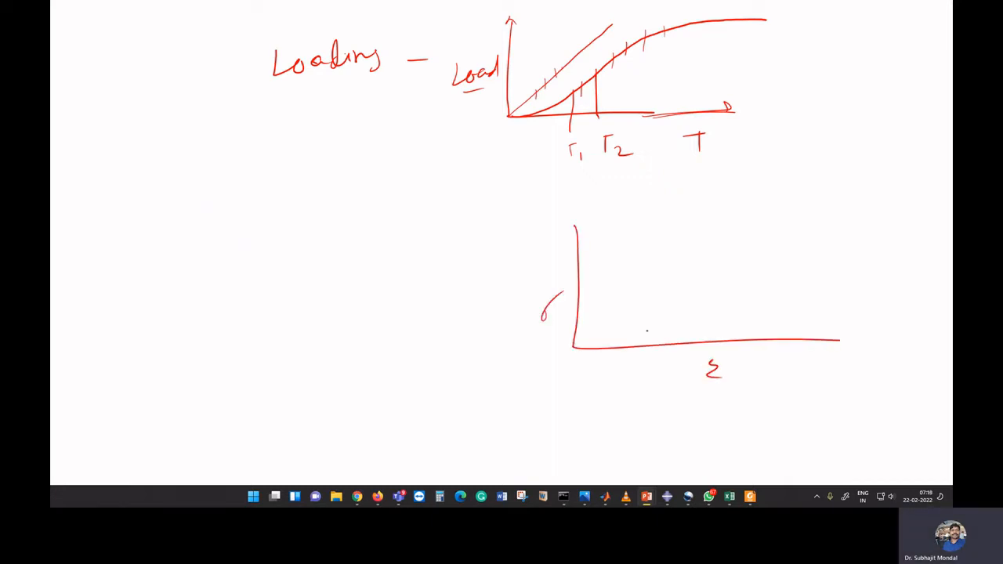
mouse_move(574, 346)
left_mouse_down()
mouse_move(644, 276)
mouse_move(837, 257)
left_mouse_up()
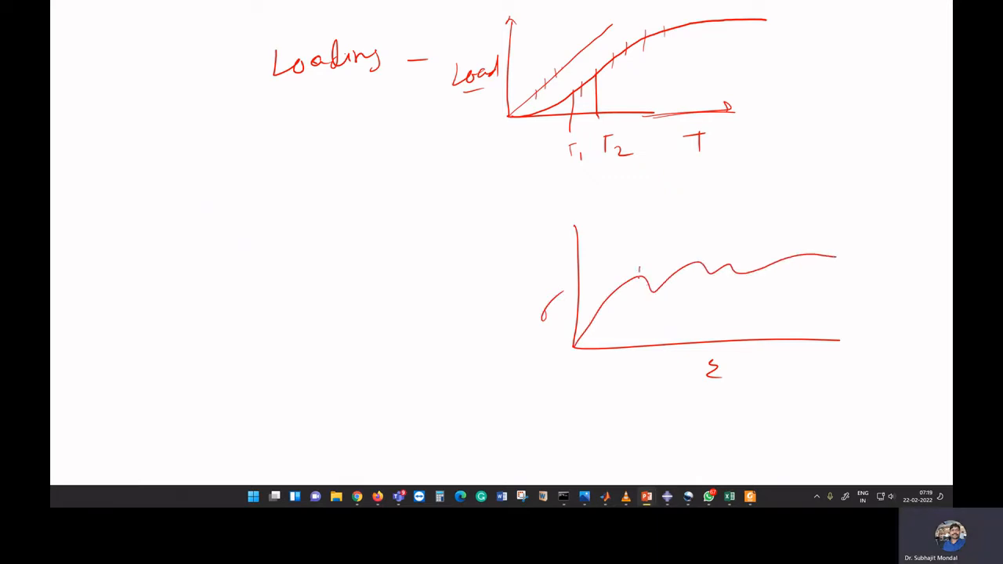
- Draw two vertical lines from the wavy stress-strain curve to its horizontal axis, label them T1 and T2, and circle their points on the curve
mouse_move(639, 268)
left_mouse_down()
mouse_move(634, 354)
mouse_move(644, 398)
left_mouse_up()
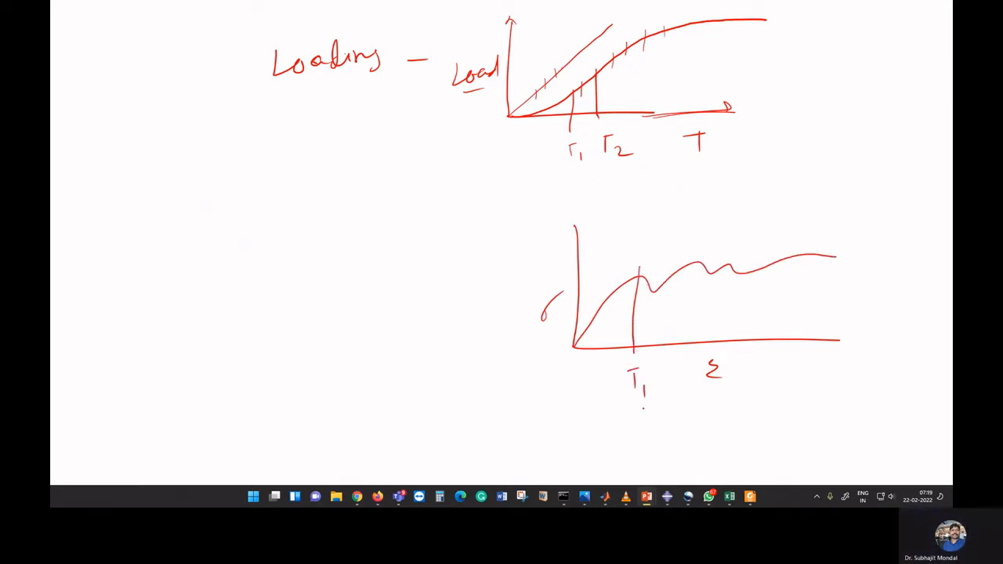
mouse_move(639, 276)
left_mouse_down()
mouse_move(643, 288)
mouse_move(647, 278)
left_mouse_up()
left_click_drag(635, 346, 638, 350)
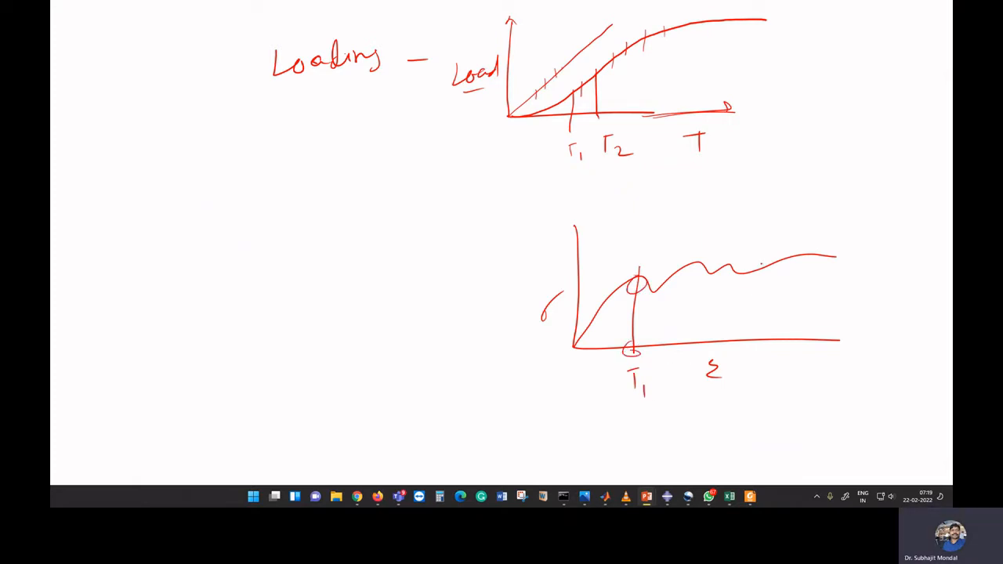
mouse_move(744, 274)
left_mouse_down()
mouse_move(744, 351)
mouse_move(757, 359)
left_mouse_up()
mouse_move(749, 362)
left_mouse_down()
mouse_move(749, 376)
mouse_move(768, 381)
mouse_move(767, 358)
left_mouse_up()
mouse_move(744, 268)
left_mouse_down()
mouse_move(748, 287)
mouse_move(754, 270)
left_mouse_up()
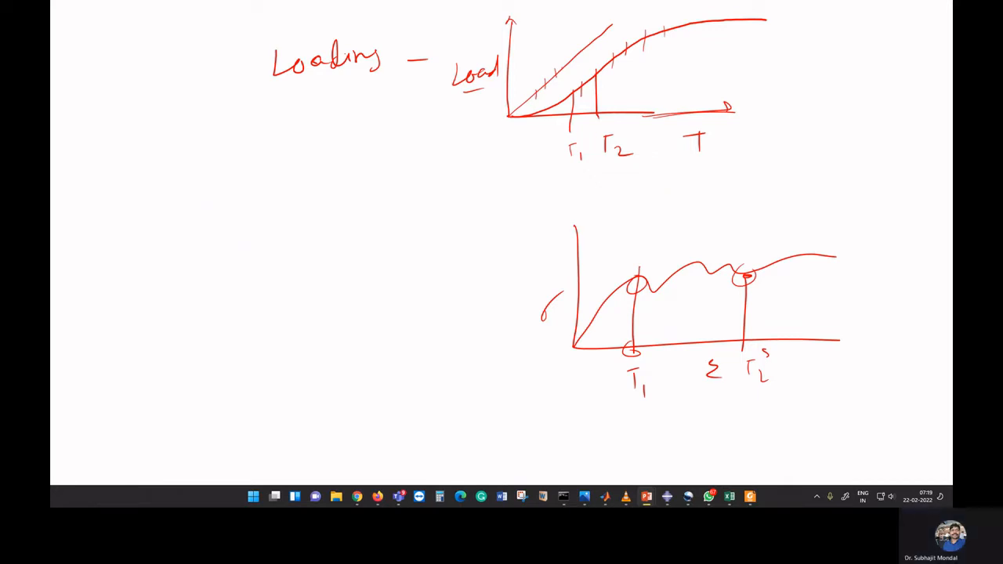
- Re-circle the T1 and T2 points, connect them with two roughly horizontal lines, and add a tick mark above the curve between them
left_click_drag(640, 276, 643, 282)
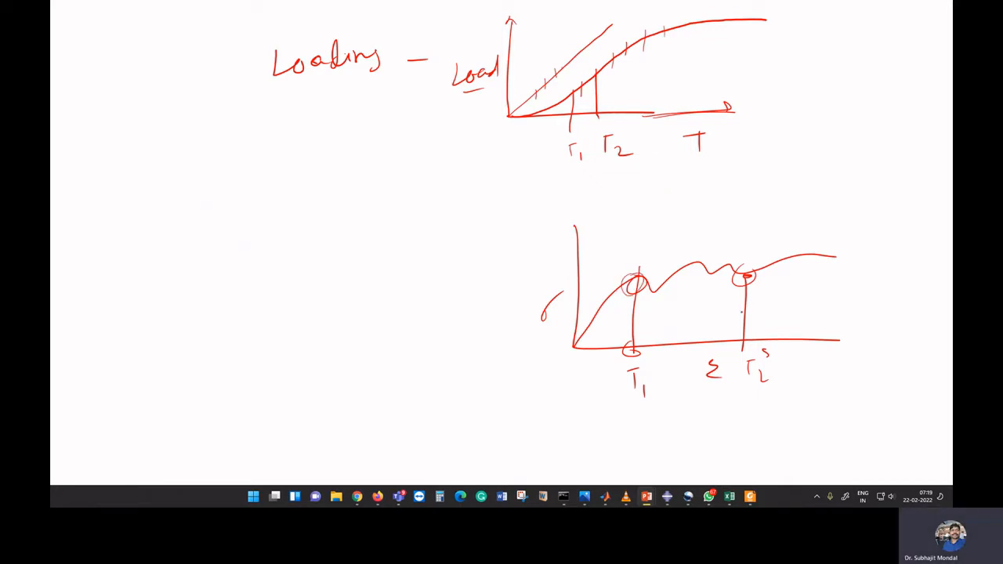
mouse_move(748, 268)
left_mouse_down()
mouse_move(738, 271)
mouse_move(751, 275)
left_mouse_up()
left_click_drag(640, 319, 752, 309)
left_click_drag(640, 284, 745, 278)
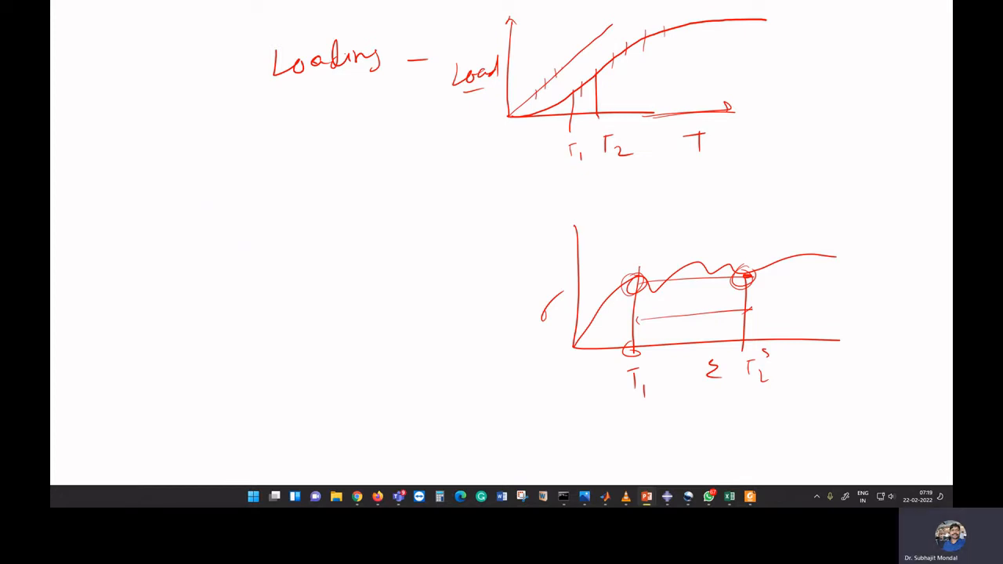
left_click_drag(704, 254, 757, 231)
- Underline "Load" again and draw a two-column table headed "Max" and "Min", with "Max" underlined and "Min" circled
left_click_drag(450, 105, 486, 87)
mouse_move(275, 191)
left_mouse_down()
mouse_move(278, 172)
mouse_move(288, 189)
mouse_move(325, 169)
left_mouse_up()
left_click_drag(276, 204, 312, 197)
mouse_move(373, 194)
left_mouse_down()
mouse_move(373, 169)
mouse_move(390, 192)
mouse_move(440, 174)
left_mouse_up()
left_click_drag(351, 152, 344, 282)
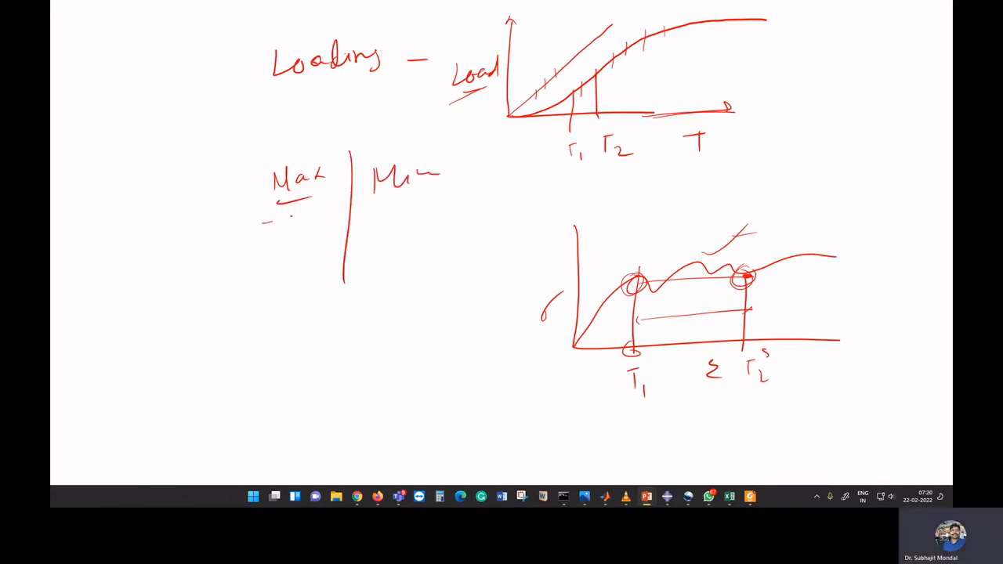
left_click_drag(273, 222, 452, 199)
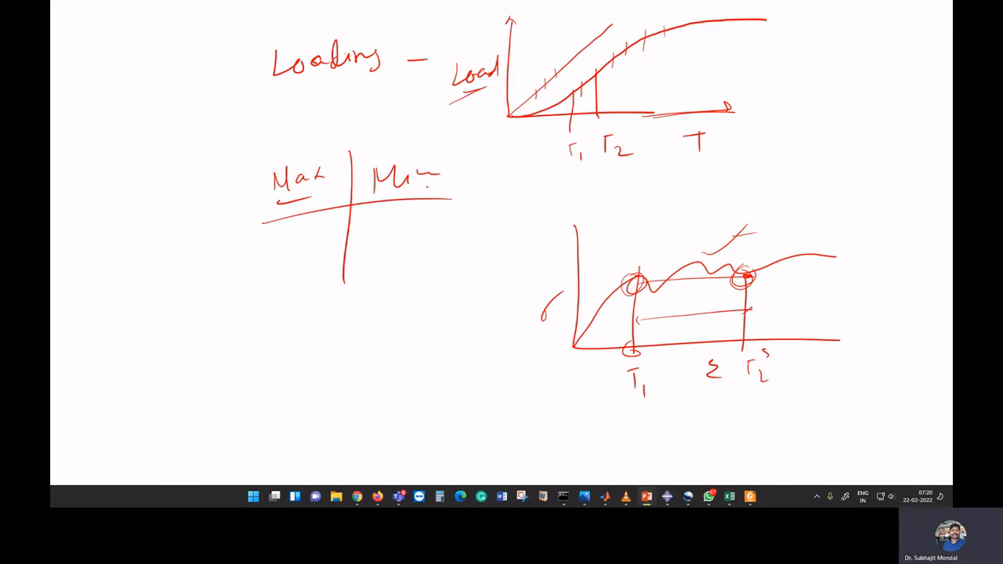
mouse_move(427, 160)
left_mouse_down()
mouse_move(413, 203)
mouse_move(443, 171)
left_mouse_up()
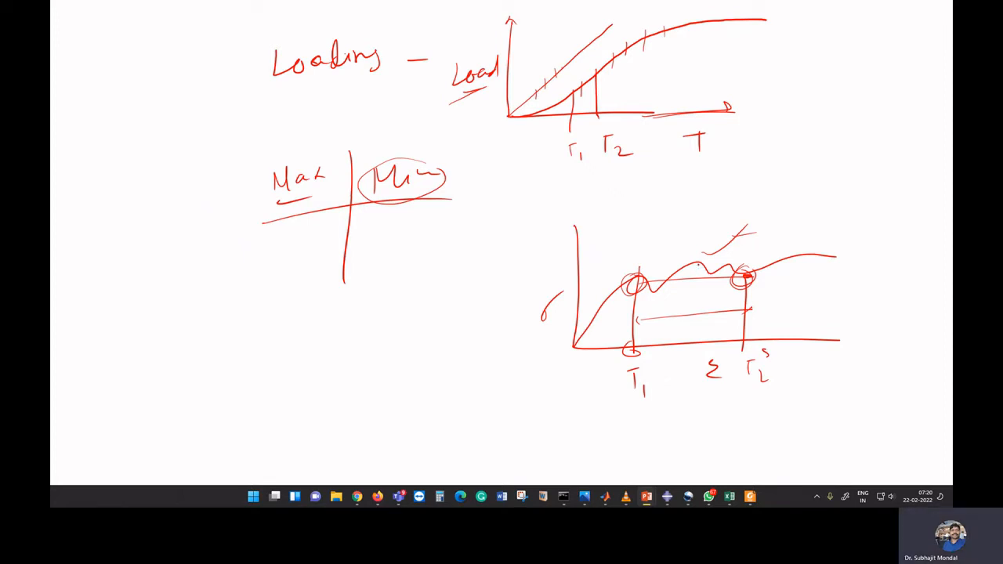
- Circle the middle peak of the wavy curve and sketch a smaller stress-strain curve with axes labelled σ and ε below the table
left_click_drag(698, 265, 701, 261)
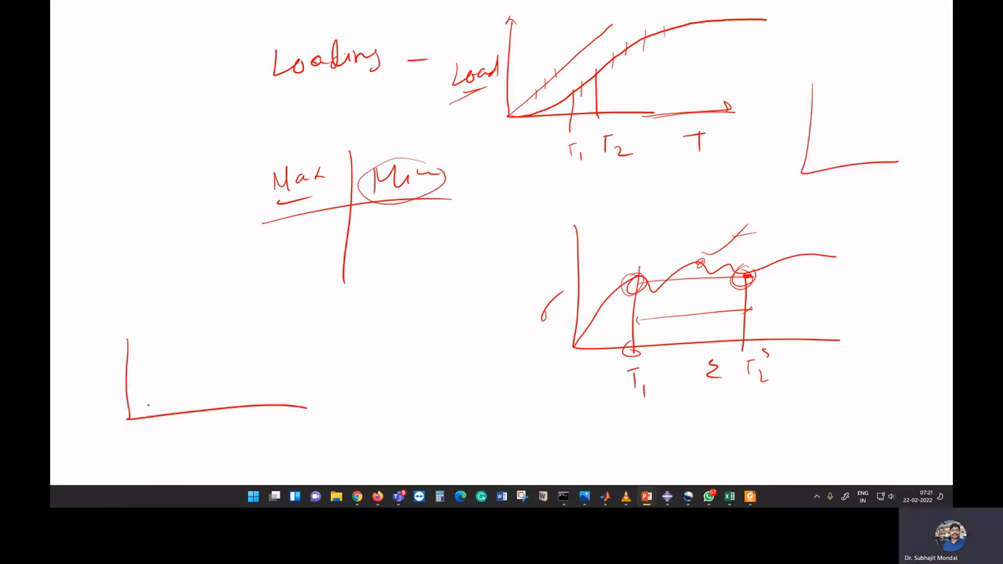
mouse_move(131, 420)
left_mouse_down()
mouse_move(182, 351)
mouse_move(287, 349)
left_mouse_up()
left_click_drag(101, 379, 85, 389)
mouse_move(218, 423)
left_mouse_down()
mouse_move(213, 437)
mouse_move(224, 440)
left_mouse_up()
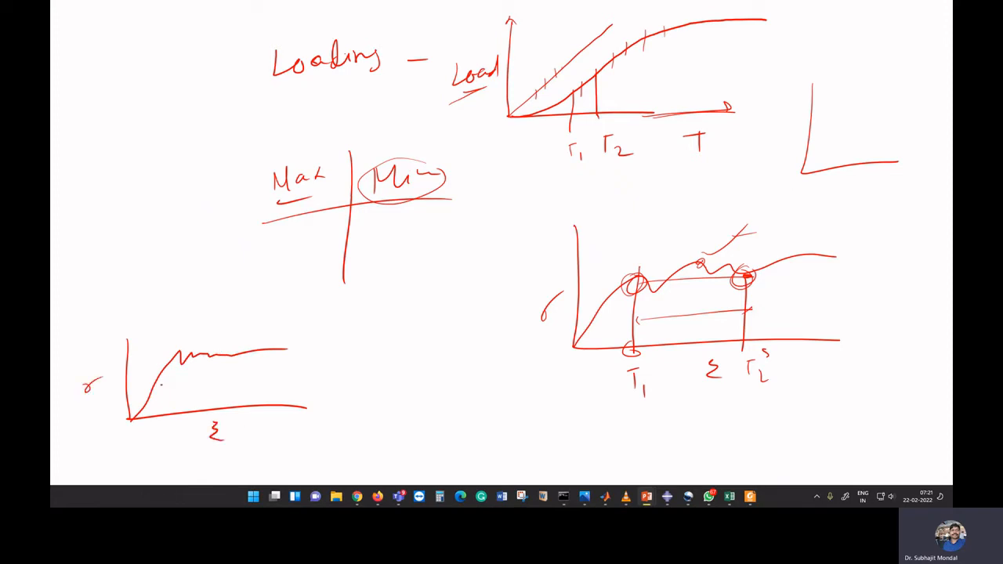
- Circle a point on the small curve's rising part with lines to both axes, then circle "Max" and underline "Min"
mouse_move(155, 380)
left_mouse_down()
mouse_move(148, 392)
mouse_move(160, 381)
left_mouse_up()
mouse_move(120, 393)
left_mouse_down()
mouse_move(157, 390)
mouse_move(158, 412)
left_mouse_up()
left_click_drag(286, 163, 302, 208)
left_click_drag(390, 207, 420, 202)
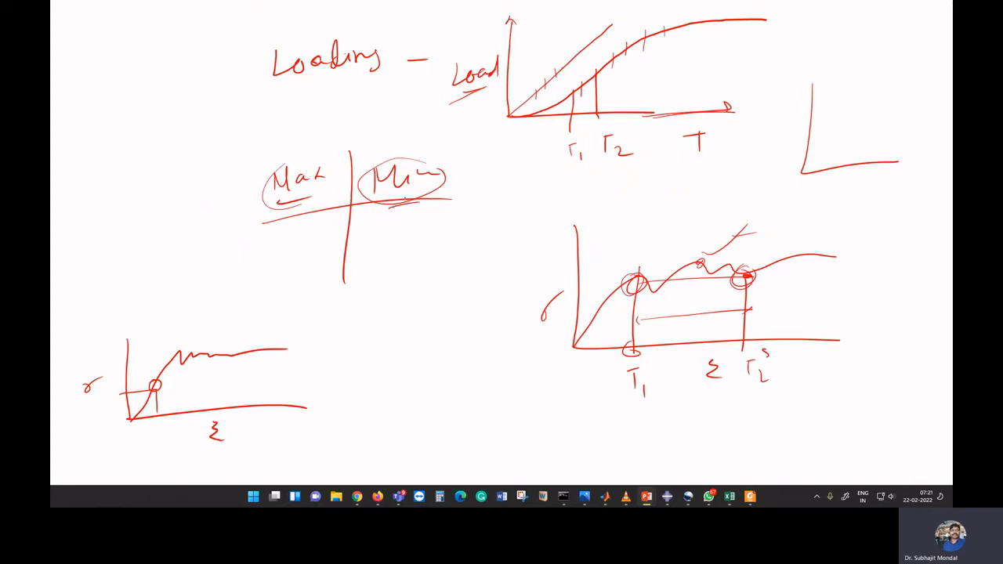
- Draw a vertical line through the small curve's plateau, circle the crossing point, and add a tick beside "Min"
left_click_drag(207, 342, 203, 431)
left_click_drag(205, 345, 209, 347)
left_click_drag(437, 205, 480, 185)
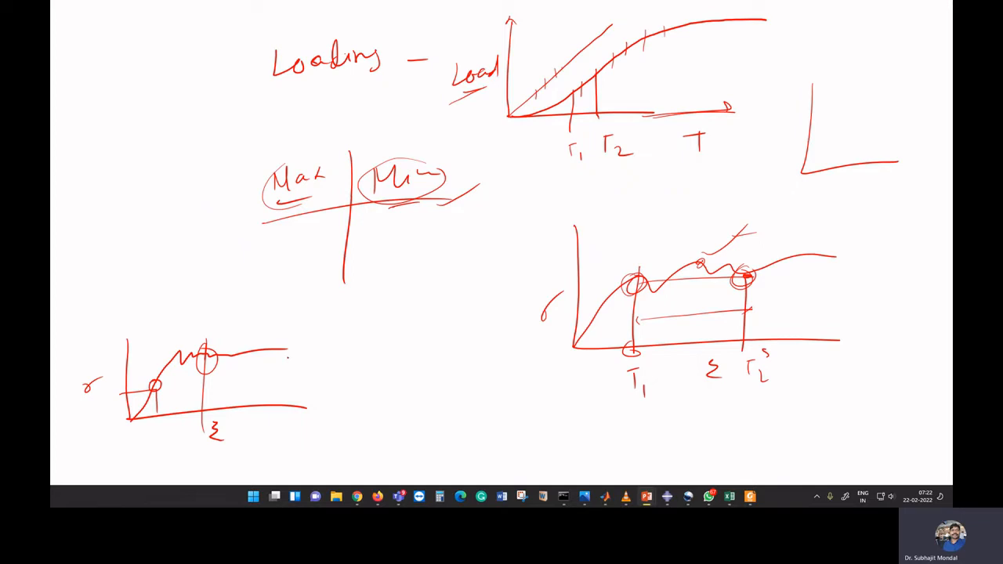
- Draw a vertical line at the small curve's end down to a circled ε, and write "→ ΔL/L × L = ΔL" beside it with the result circled
left_click_drag(284, 351, 307, 450)
left_click_drag(302, 431, 295, 433)
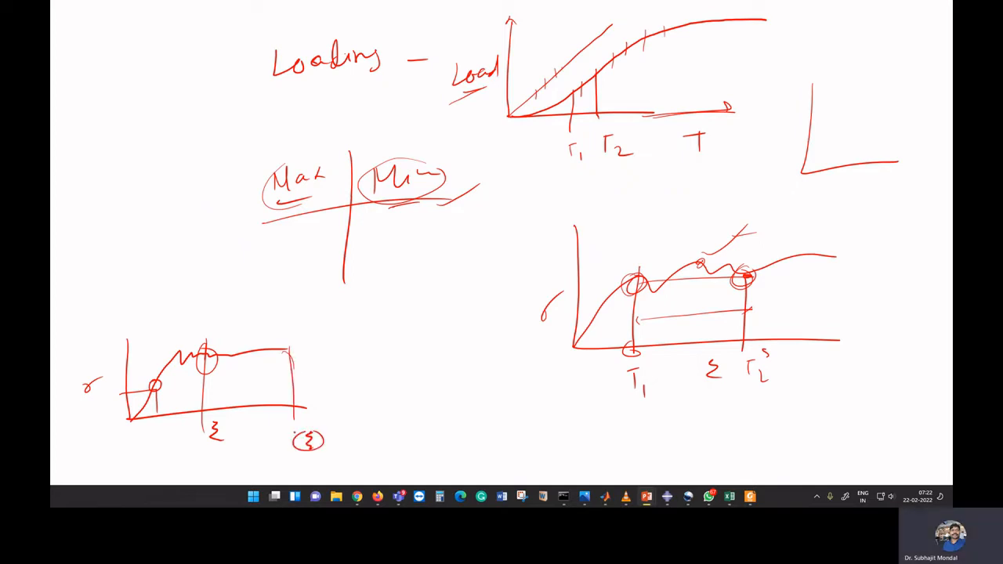
mouse_move(342, 437)
left_mouse_down()
mouse_move(364, 436)
mouse_move(357, 443)
left_mouse_up()
mouse_move(410, 415)
left_mouse_down()
mouse_move(414, 427)
mouse_move(439, 428)
left_mouse_up()
mouse_move(403, 437)
left_mouse_down()
mouse_move(426, 434)
mouse_move(427, 450)
left_mouse_up()
left_click_drag(446, 430, 469, 432)
left_click_drag(481, 426, 488, 430)
left_click_drag(520, 421, 525, 428)
mouse_move(523, 423)
left_mouse_down()
mouse_move(524, 433)
mouse_move(543, 431)
left_mouse_up()
mouse_move(535, 412)
left_mouse_down()
mouse_move(510, 436)
mouse_move(540, 415)
left_mouse_up()
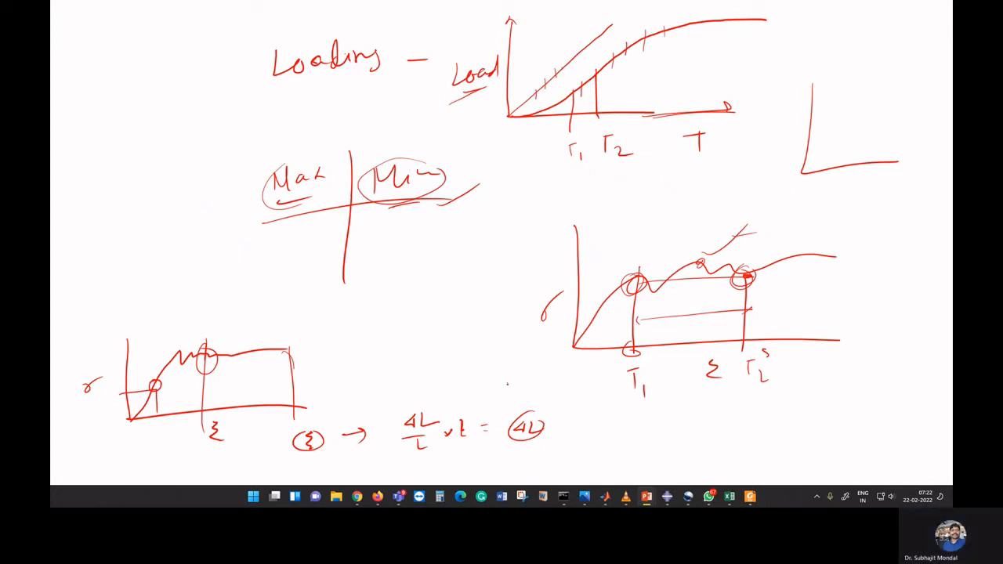
- Emphasize the resulting ΔL with a mark above it, additional circles around it and a tick beside it
left_click_drag(507, 384, 526, 411)
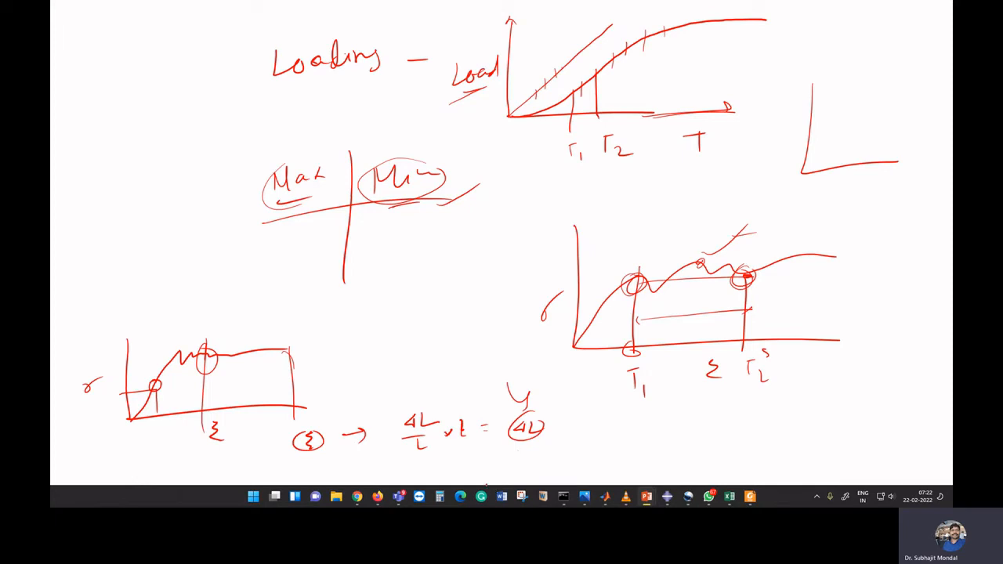
left_click_drag(552, 417, 539, 414)
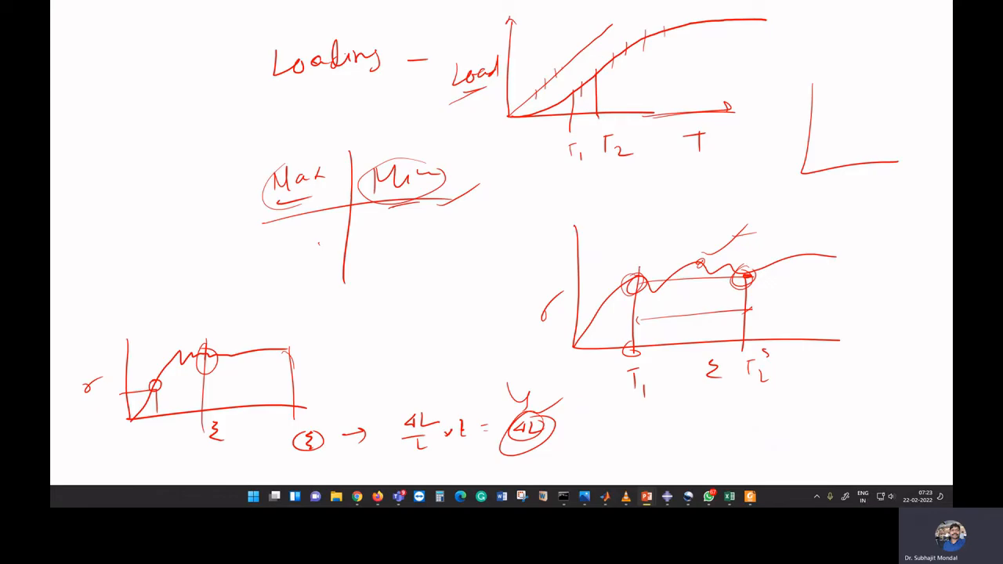
left_click_drag(543, 442, 570, 440)
left_click_drag(572, 439, 604, 422)
mouse_move(518, 411)
left_mouse_down()
mouse_move(540, 446)
mouse_move(535, 410)
left_mouse_up()
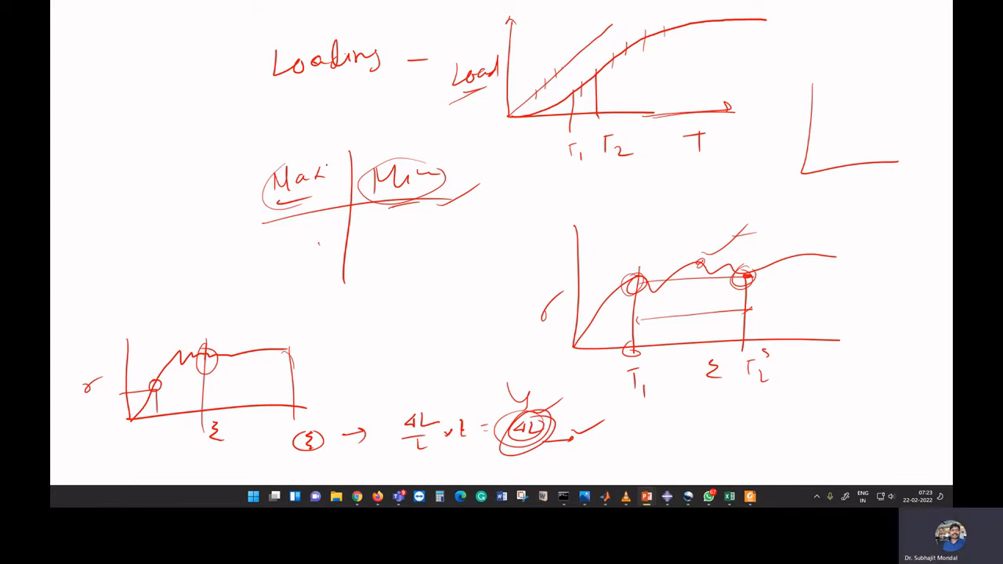
- Circle "Max" again, extend the small curve with a falling tail, and draw two lines across the lower part of the Max/Min table
left_click_drag(323, 156, 317, 150)
left_click_drag(293, 357, 379, 385)
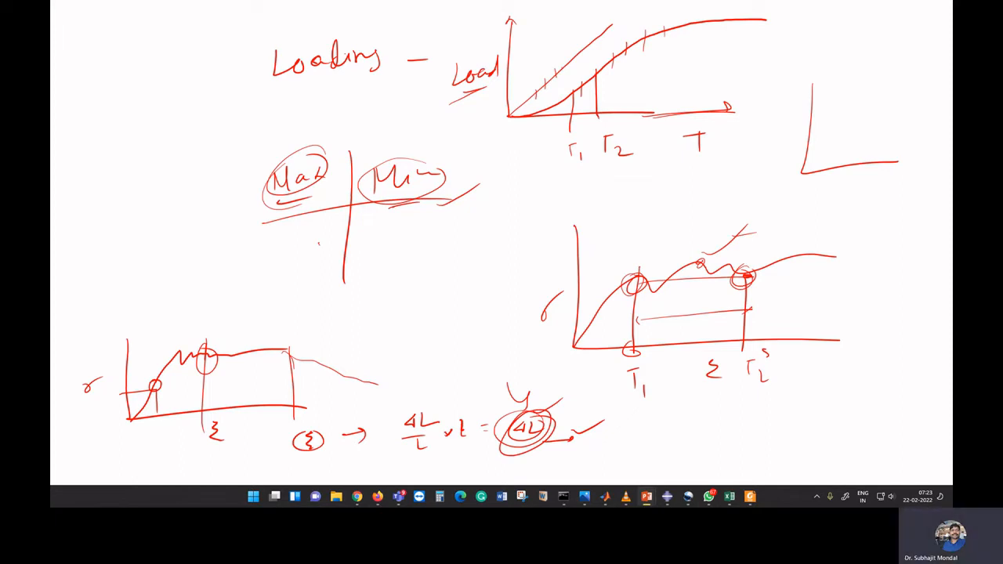
left_click_drag(276, 257, 382, 241)
left_click_drag(284, 265, 356, 252)
- Write "Step" with an underline and an arrow leading to a double-underlined "Incr" beside the "Loading" heading
mouse_move(89, 123)
left_mouse_down()
mouse_move(105, 147)
mouse_move(138, 111)
left_mouse_up()
left_click_drag(140, 127, 112, 160)
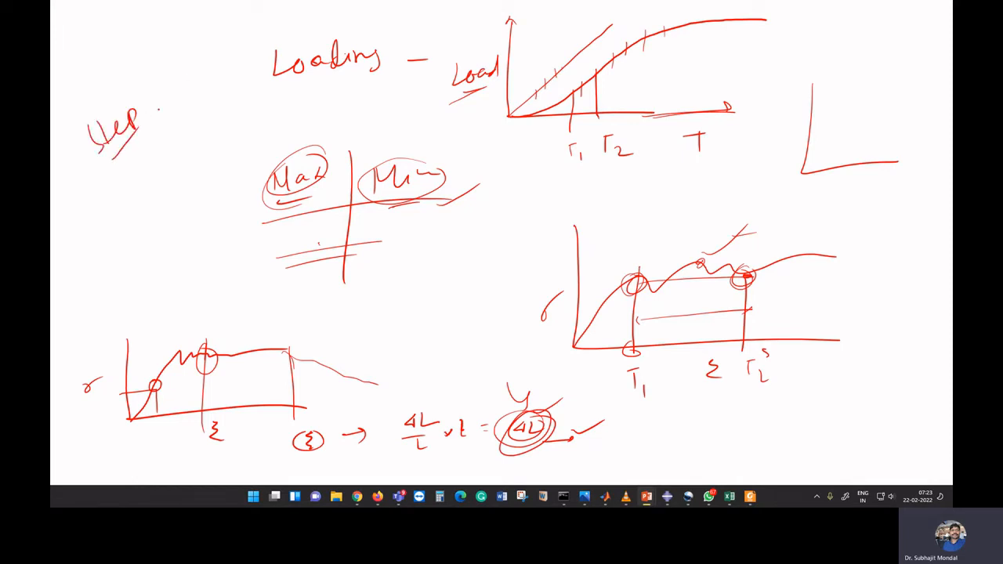
left_click_drag(155, 111, 168, 95)
left_click_drag(162, 96, 170, 107)
mouse_move(189, 45)
left_mouse_down()
mouse_move(192, 73)
mouse_move(204, 71)
left_mouse_up()
left_click_drag(205, 66, 274, 11)
mouse_move(193, 99)
left_mouse_down()
mouse_move(275, 23)
mouse_move(268, 35)
left_mouse_up()
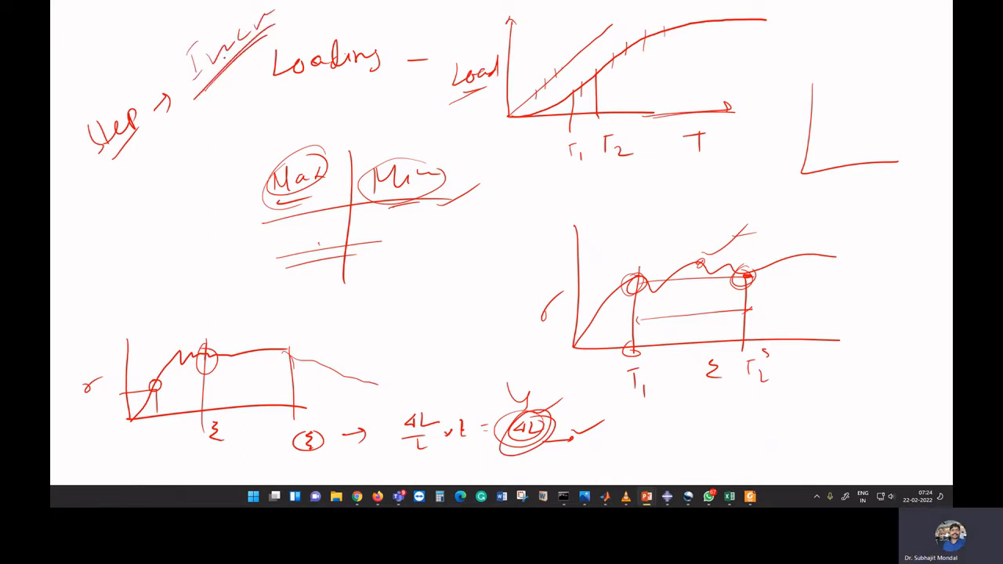
- Add a downward arrow below "Incr", outline the word, and draw a curved arrow sweeping up beneath it
left_click_drag(210, 92, 208, 112)
left_click_drag(204, 113, 221, 111)
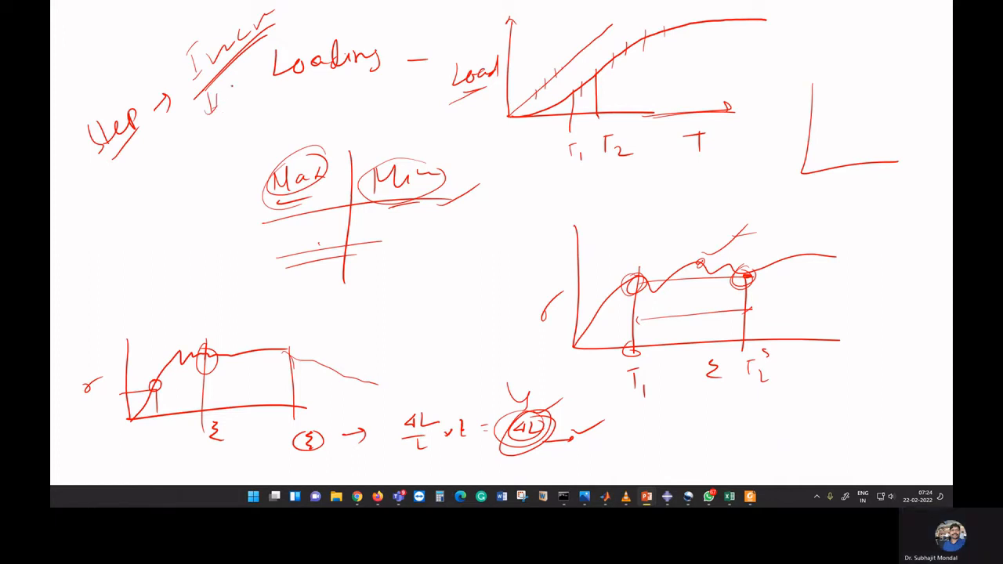
mouse_move(185, 57)
left_mouse_down()
mouse_move(184, 77)
mouse_move(290, 11)
left_mouse_up()
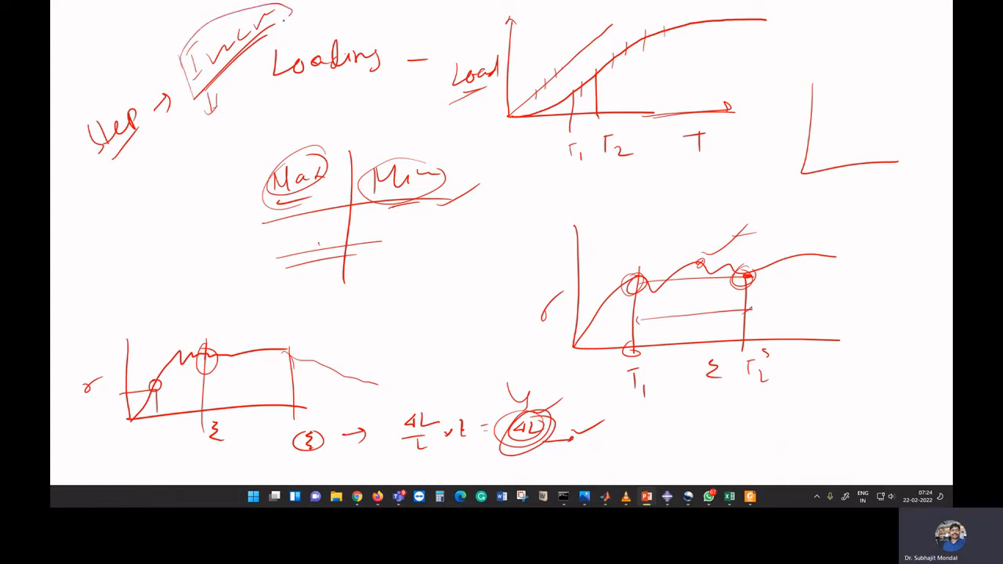
left_click_drag(186, 170, 284, 114)
mouse_move(267, 99)
left_mouse_down()
mouse_move(285, 115)
mouse_move(282, 127)
left_mouse_up()
left_click_drag(168, 154, 279, 108)
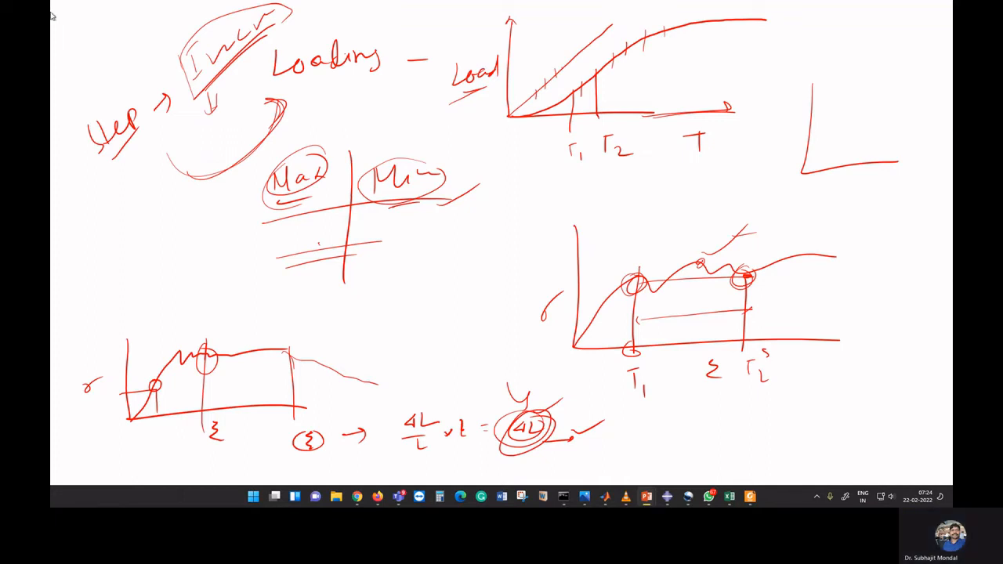
- Switch to Abaqus/CAE and pick the four partitioned faces around the plate's hole one after another
key("alt+Tab")
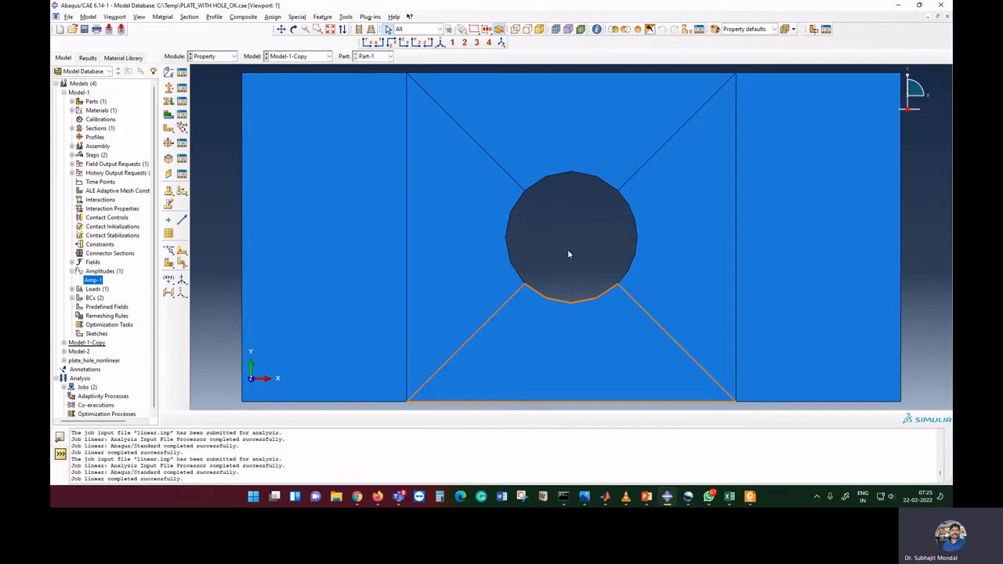
left_click(464, 191)
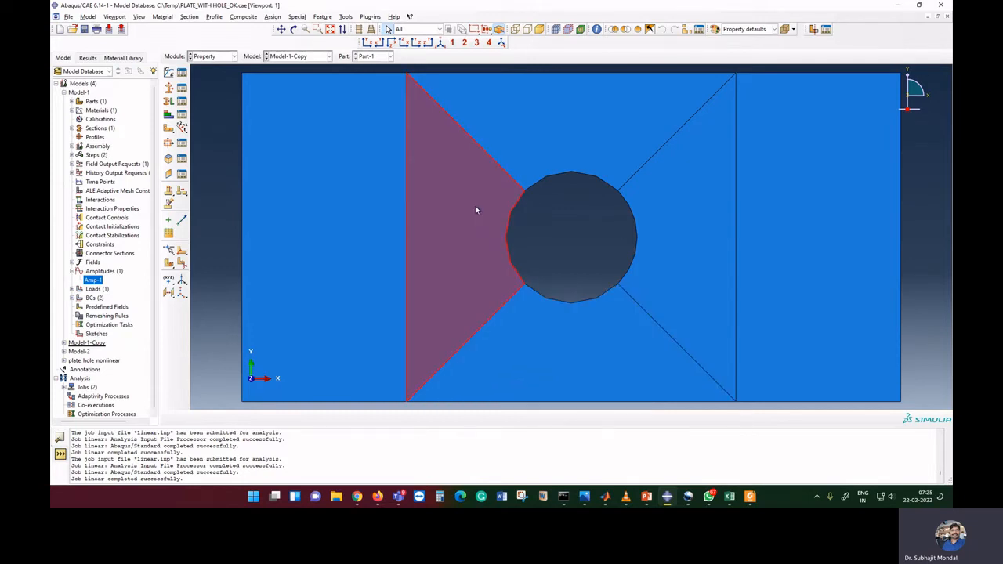
left_click(539, 147)
left_click(702, 200)
left_click(577, 347)
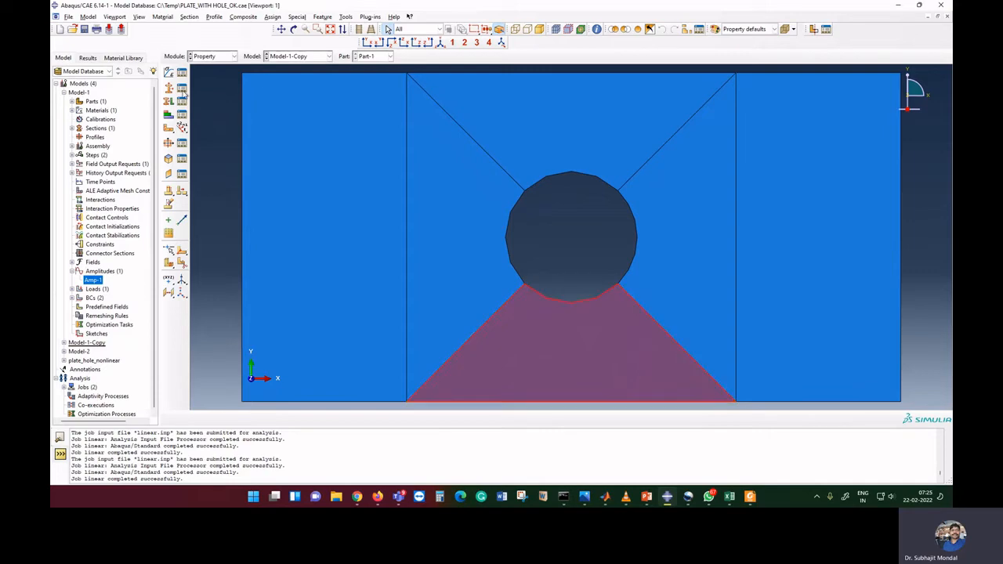
- Verify the mesh of the whole plate part in the Mesh module, highlight the element and error summary line, and close the verification
left_click(215, 58)
left_click(210, 124)
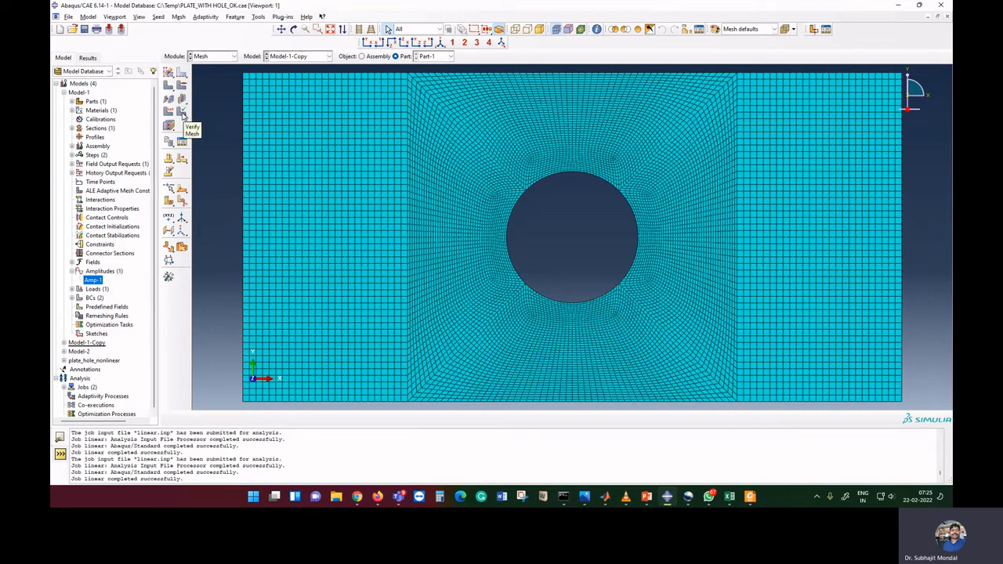
left_click(182, 114)
left_click(213, 57)
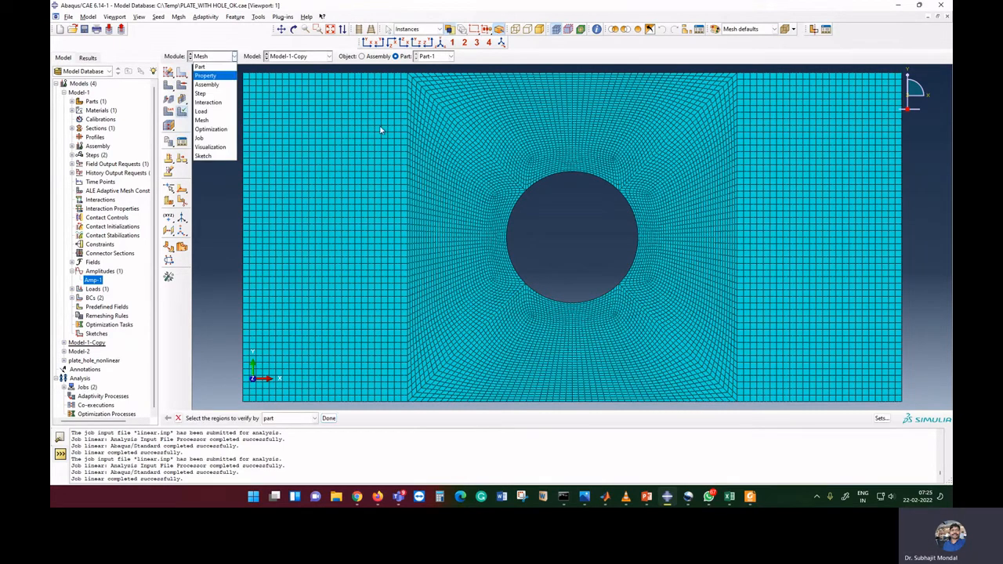
left_click(381, 130)
left_click_drag(229, 66, 914, 406)
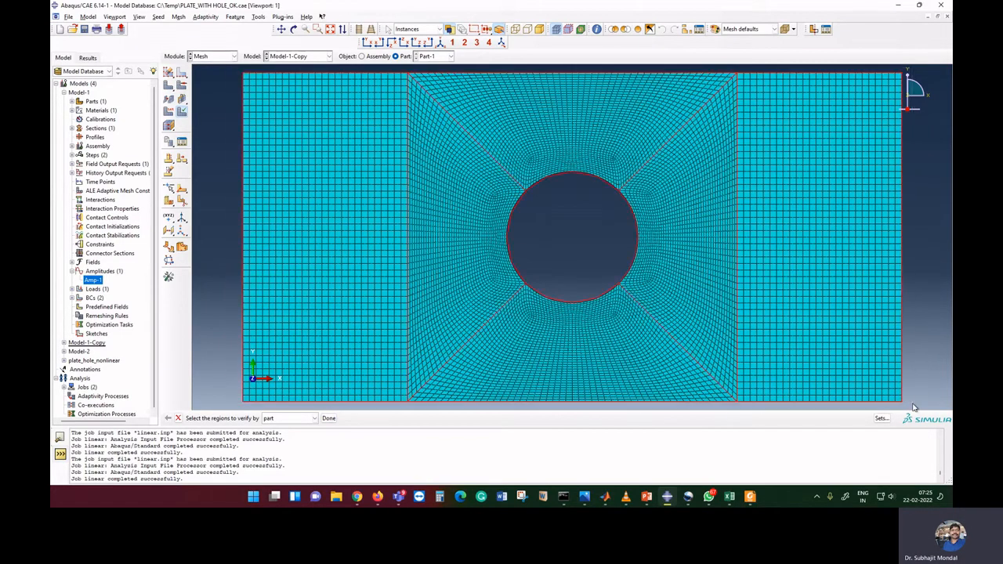
left_click(328, 418)
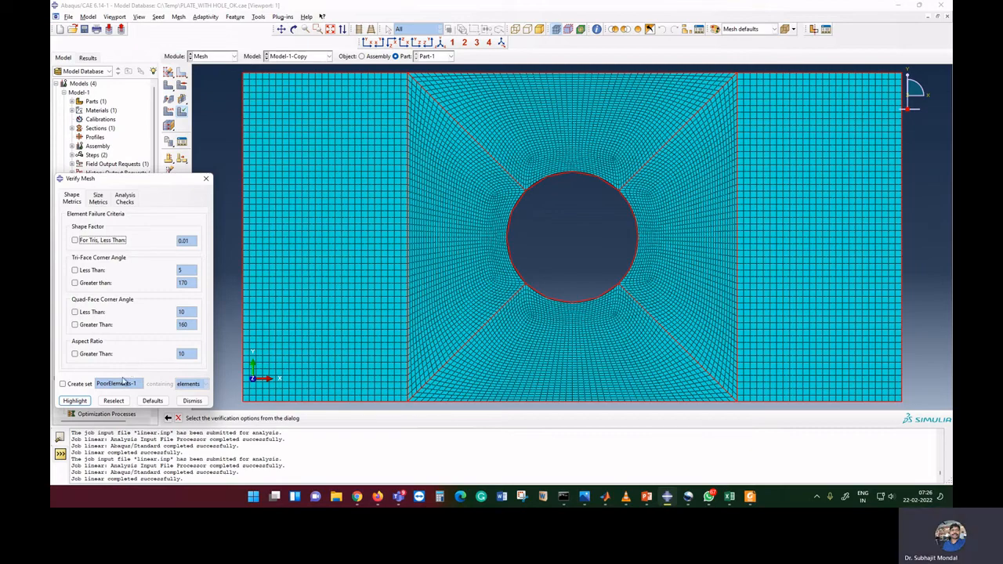
left_click(77, 401)
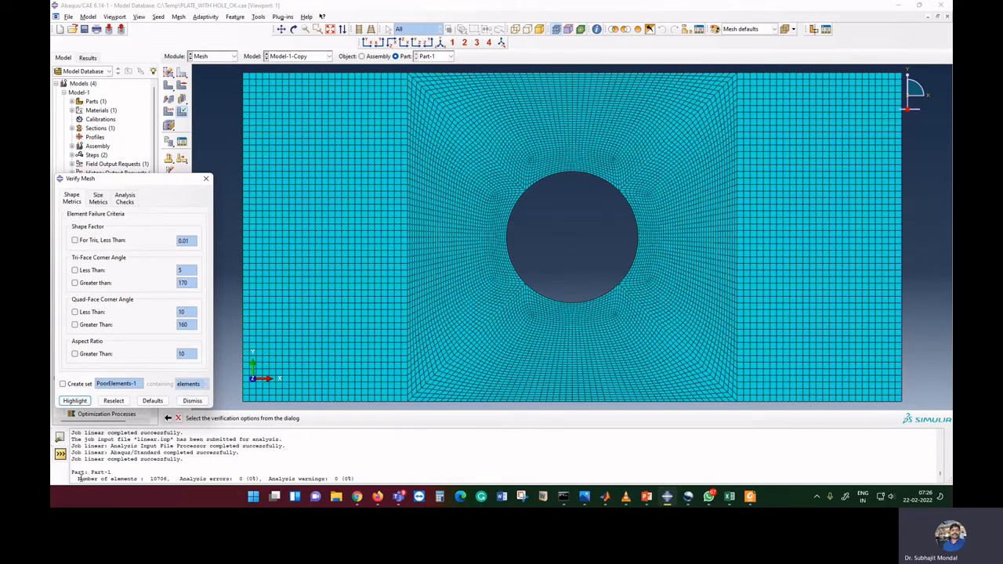
left_click_drag(79, 478, 356, 479)
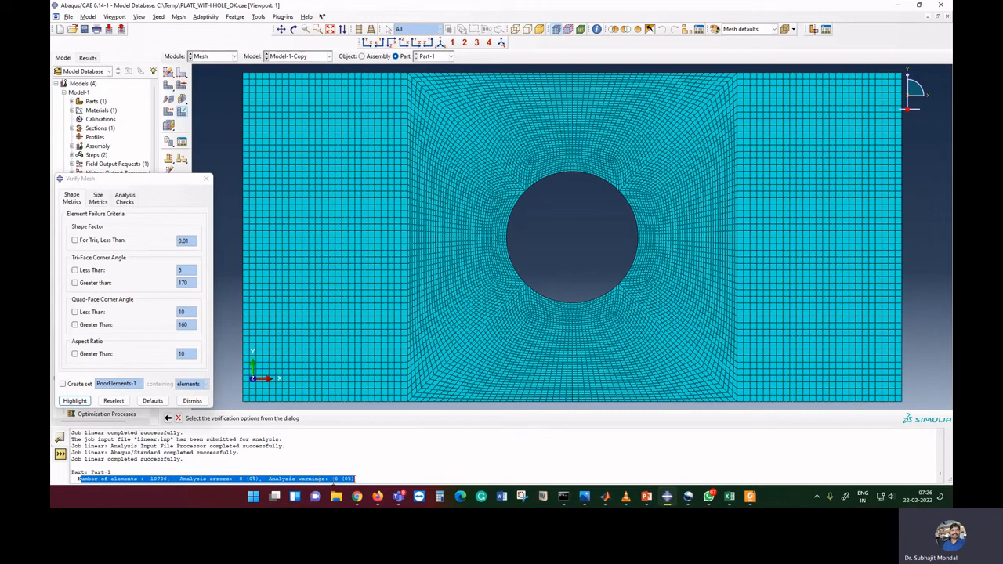
left_click(191, 401)
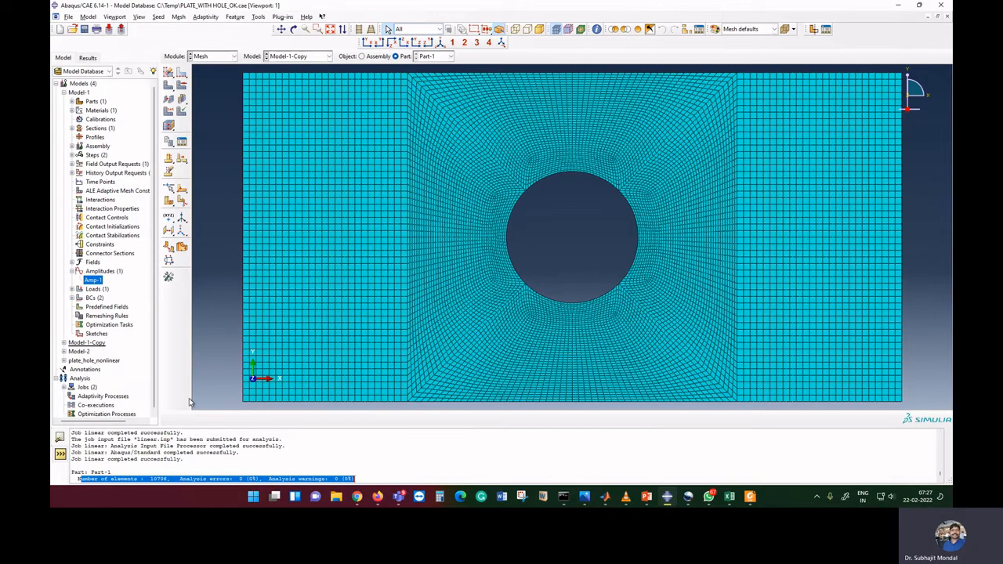
- Set the magnitude of Load-1, the shell edge load in Model-1-Copy, to -1000 and close the load manager
left_click(223, 60)
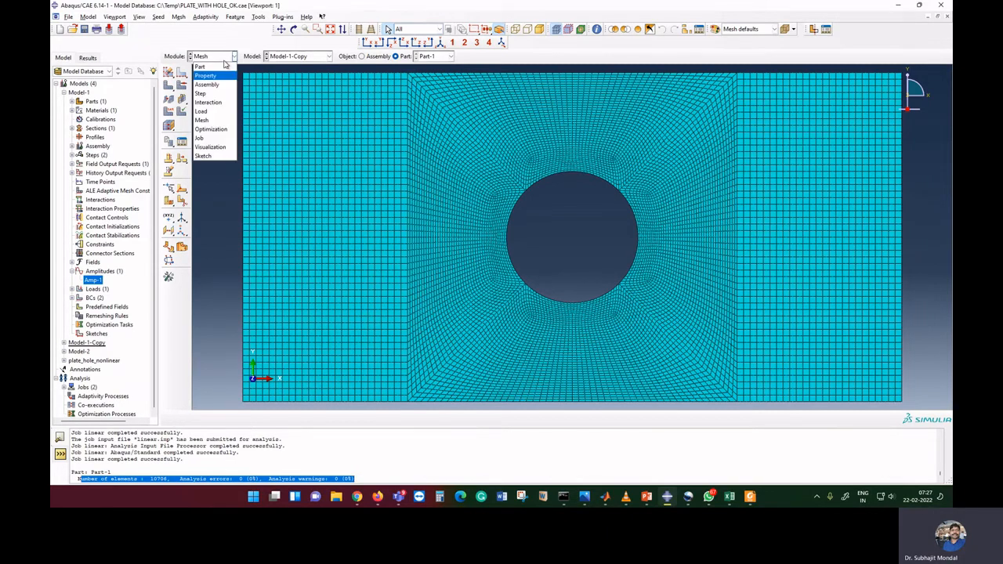
left_click(202, 111)
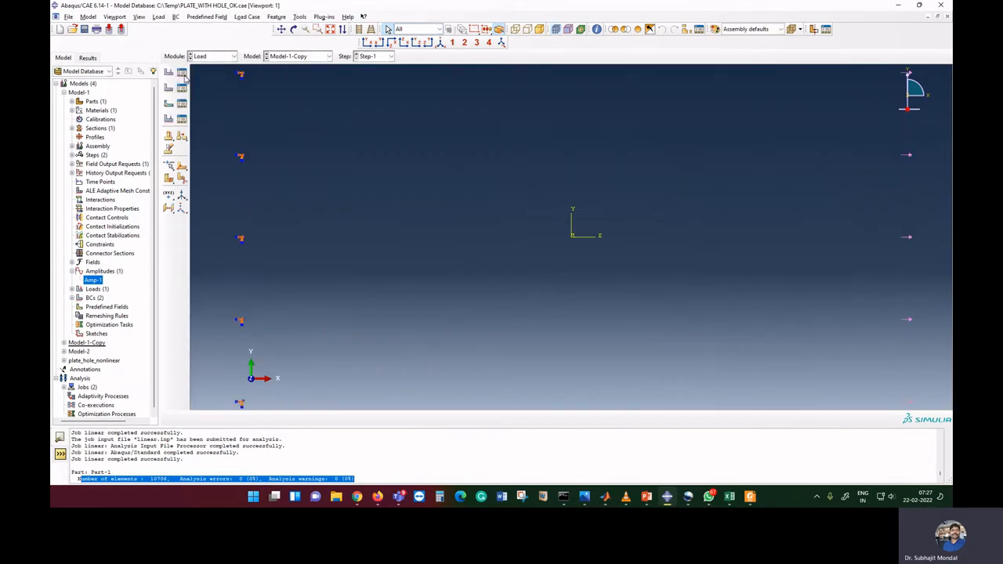
left_click(182, 73)
left_click(261, 132)
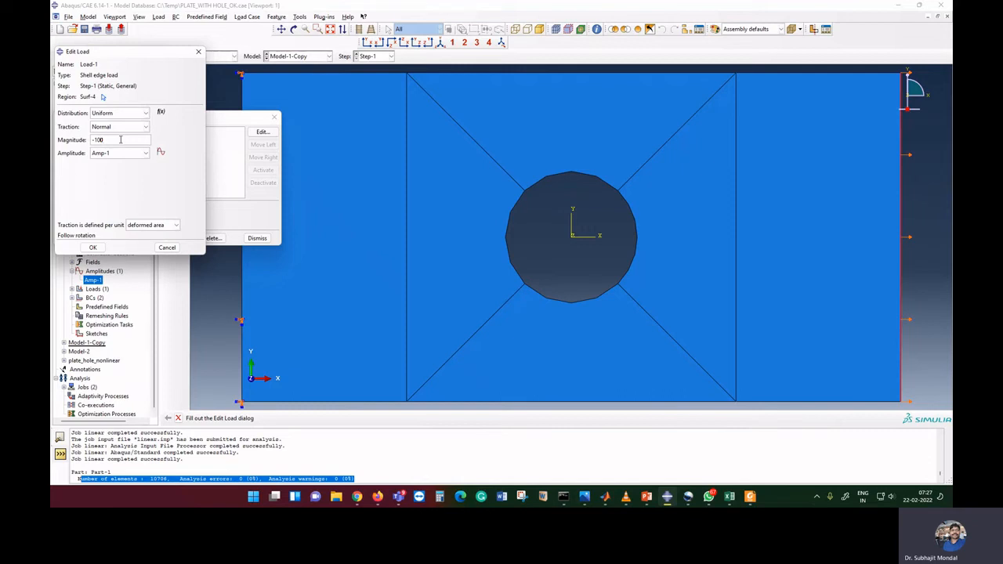
left_click(93, 248)
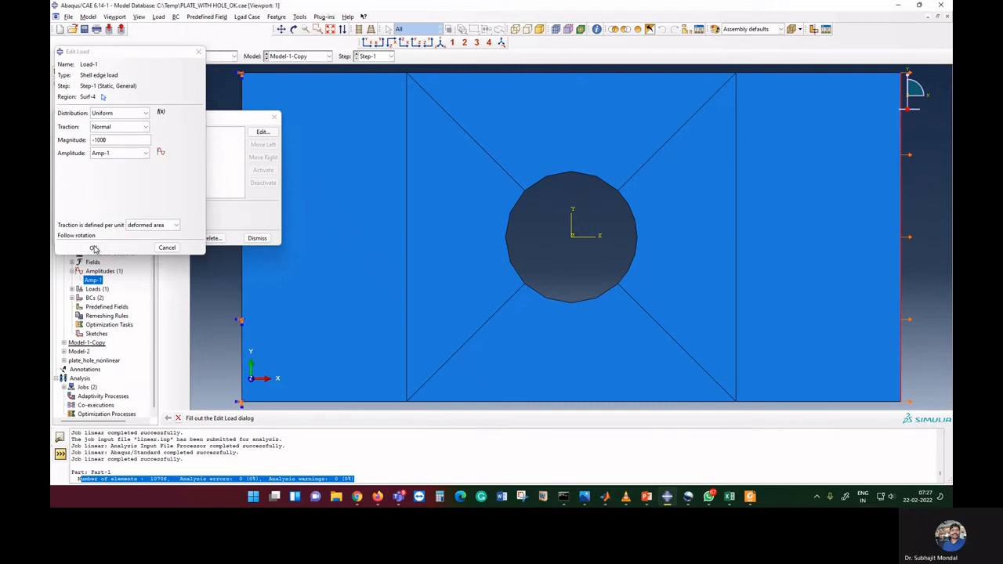
left_click(259, 239)
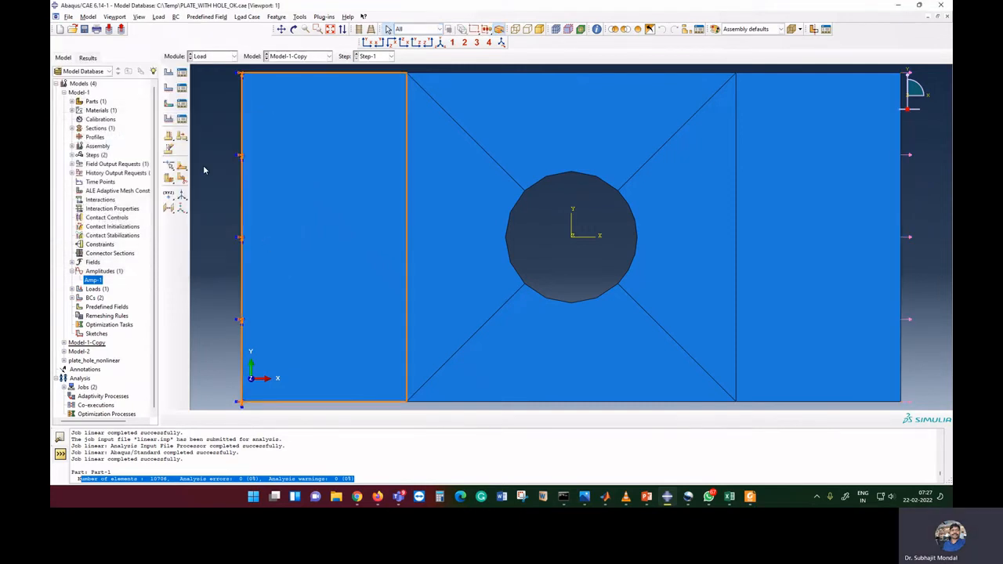
- Edit Step-1's incrementation to use a minimum increment size of 1E-008, confirm it, and close the step manager
left_click(221, 57)
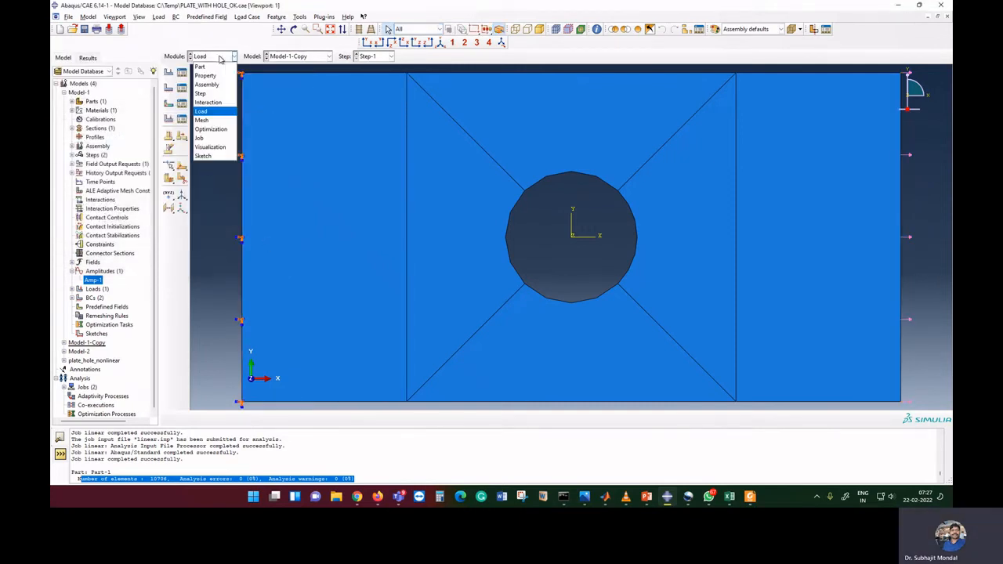
left_click(210, 94)
left_click(187, 77)
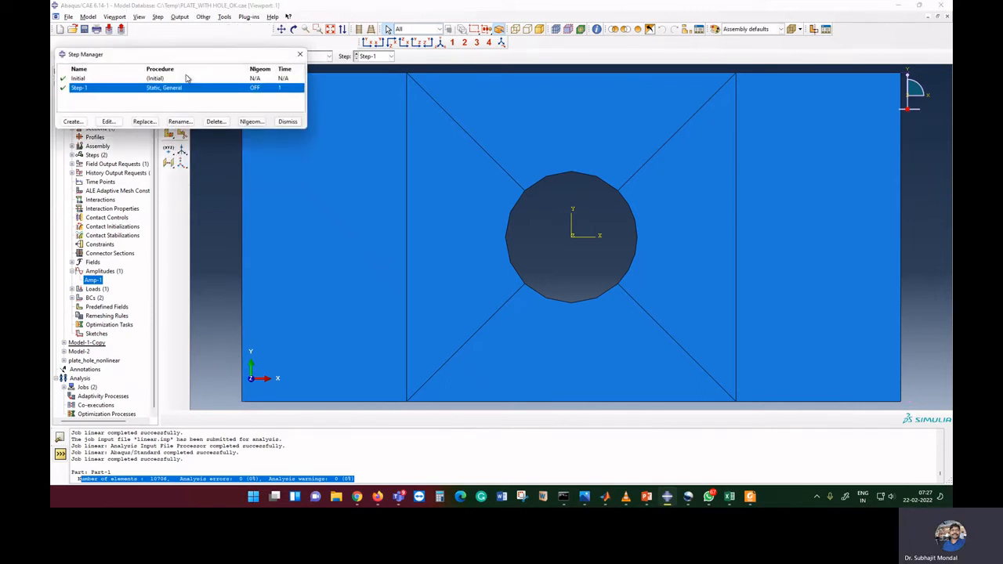
left_click(106, 122)
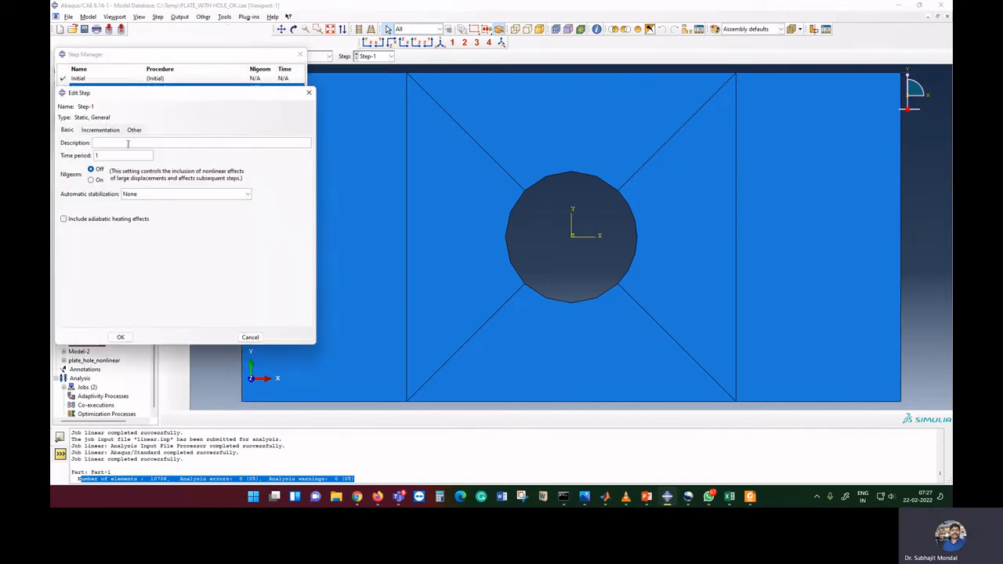
left_click(101, 130)
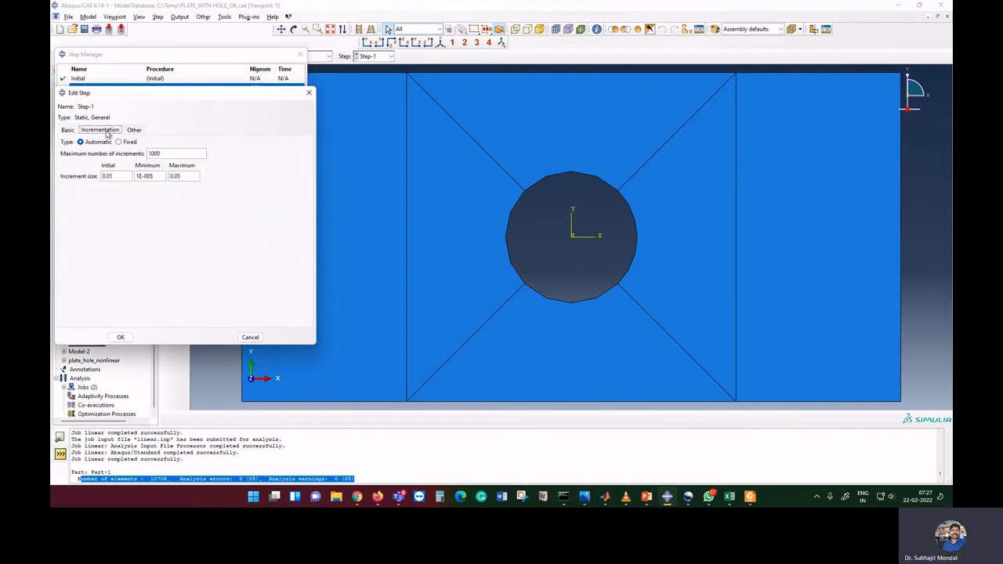
left_click(153, 176)
double_click(152, 176)
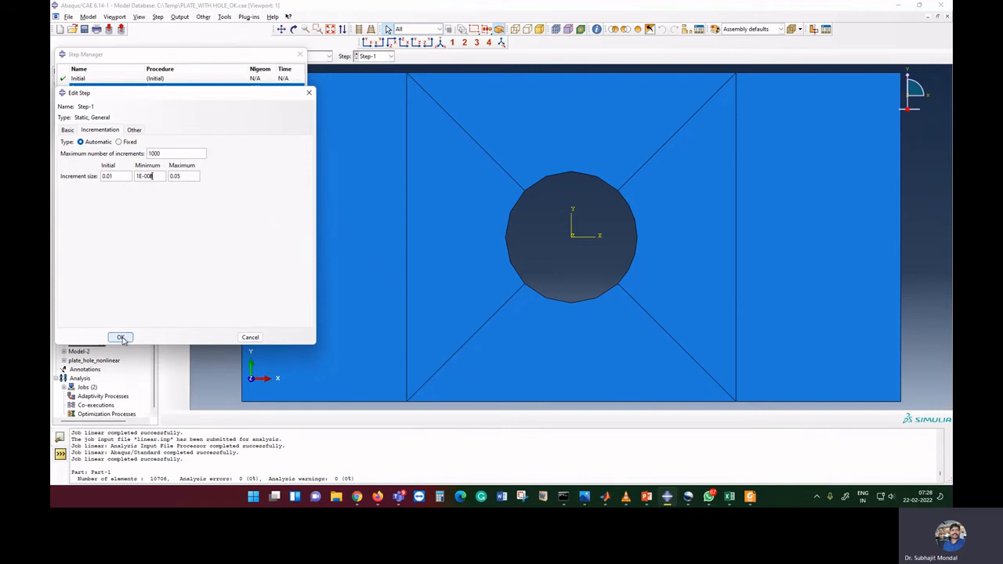
left_click_drag(152, 175, 130, 174)
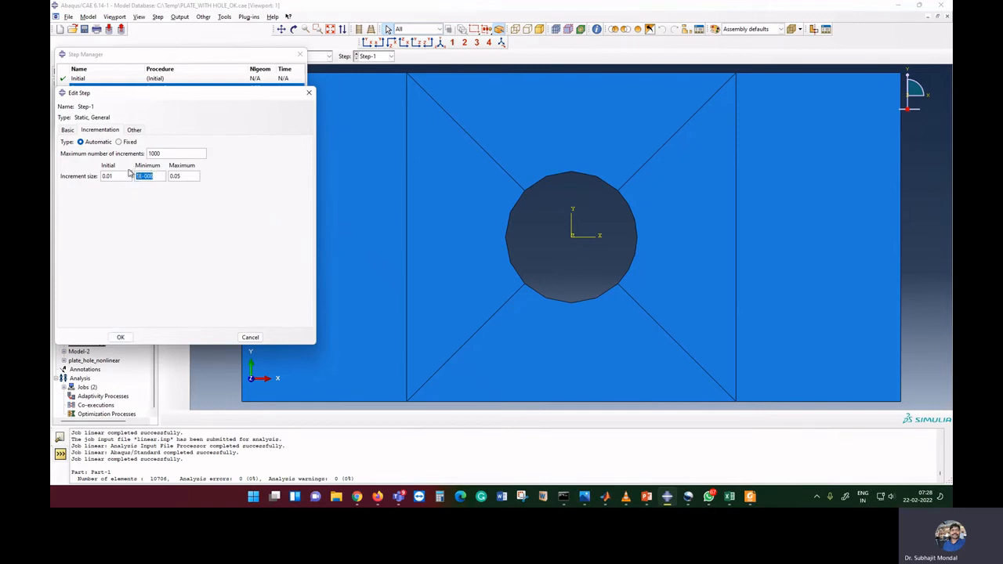
left_click(132, 340)
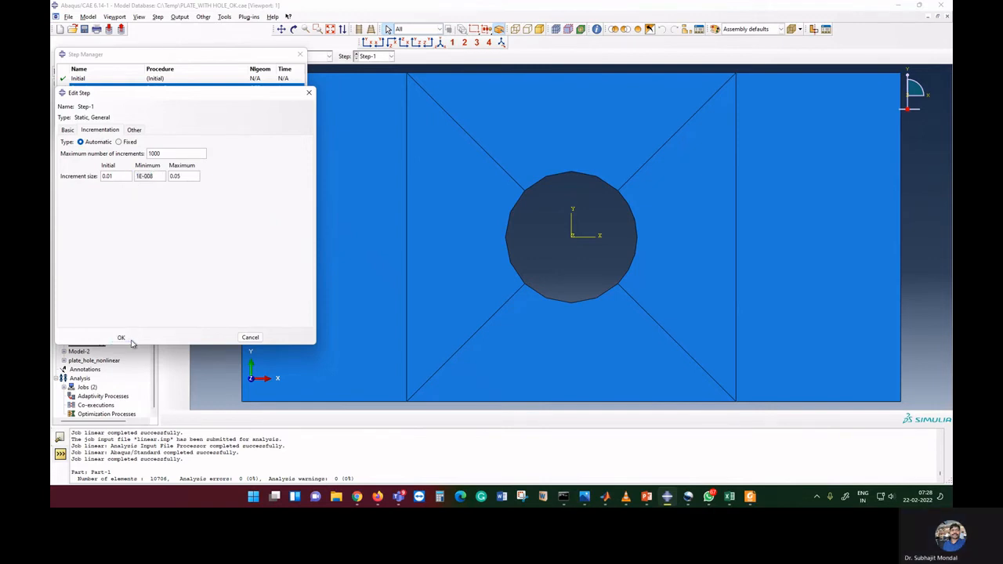
left_click(121, 338)
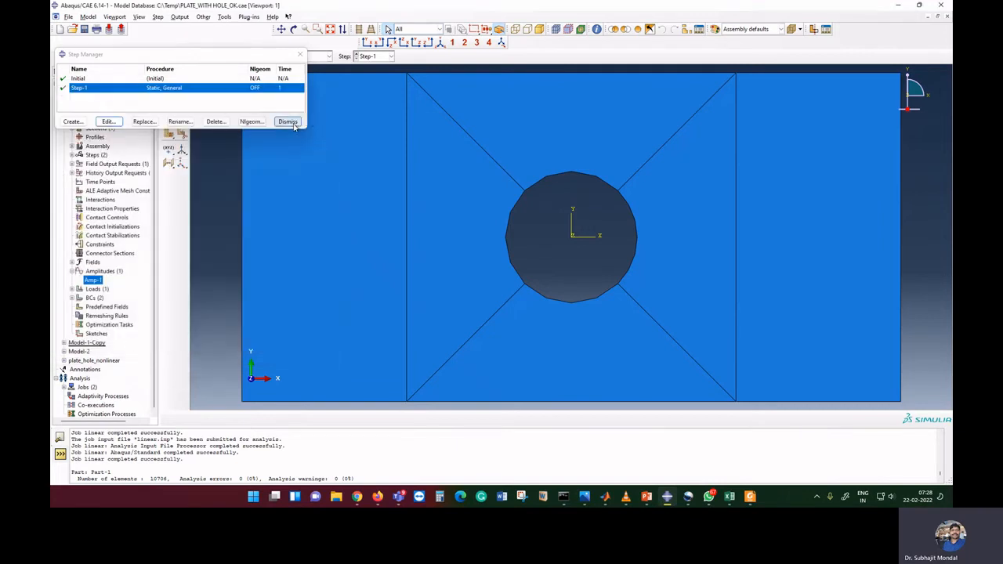
left_click(291, 124)
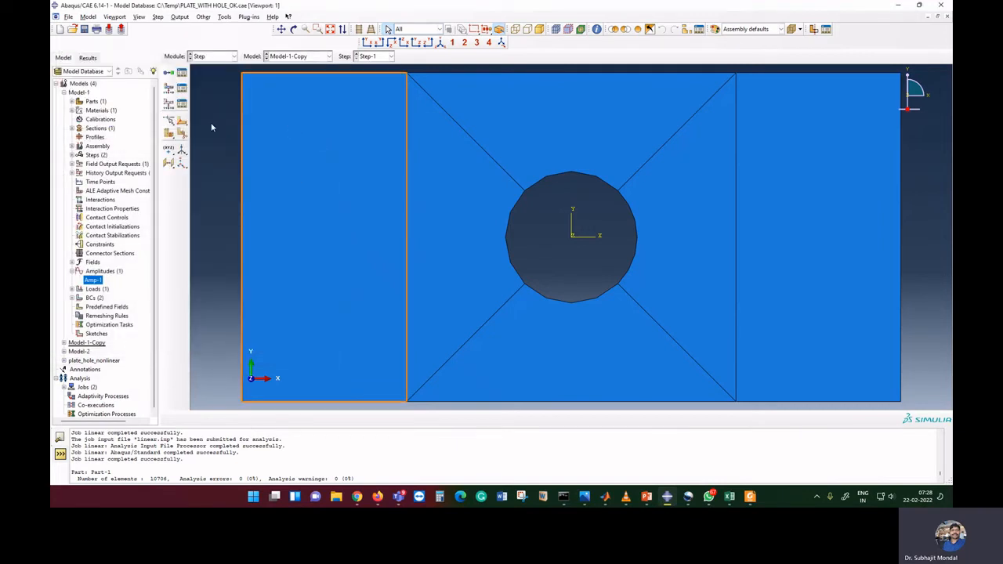
- Open the general solution controls of Step-1 for editing and look through the time incrementation parameter pages, returning to the one with I_A
left_click(204, 17)
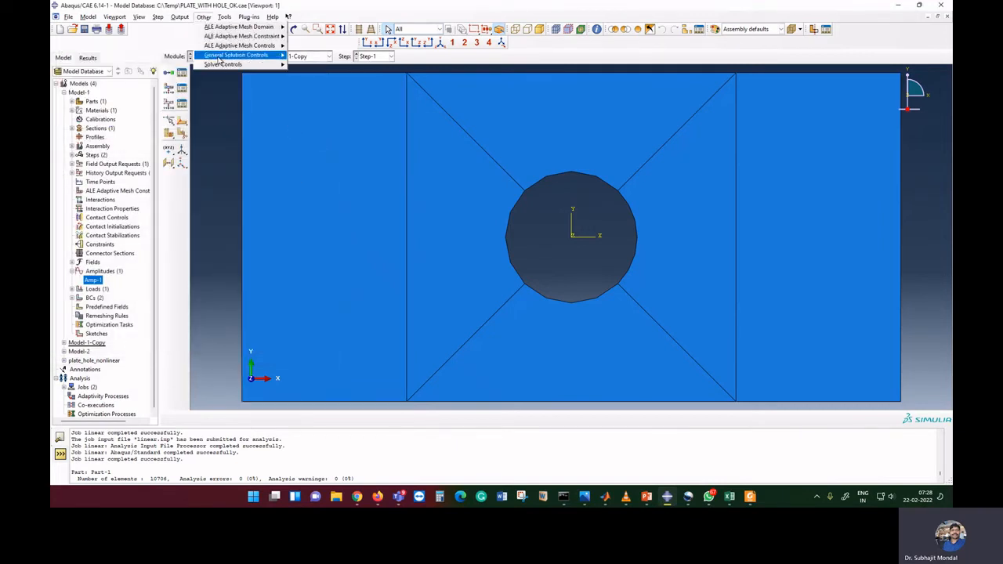
mouse_move(239, 55)
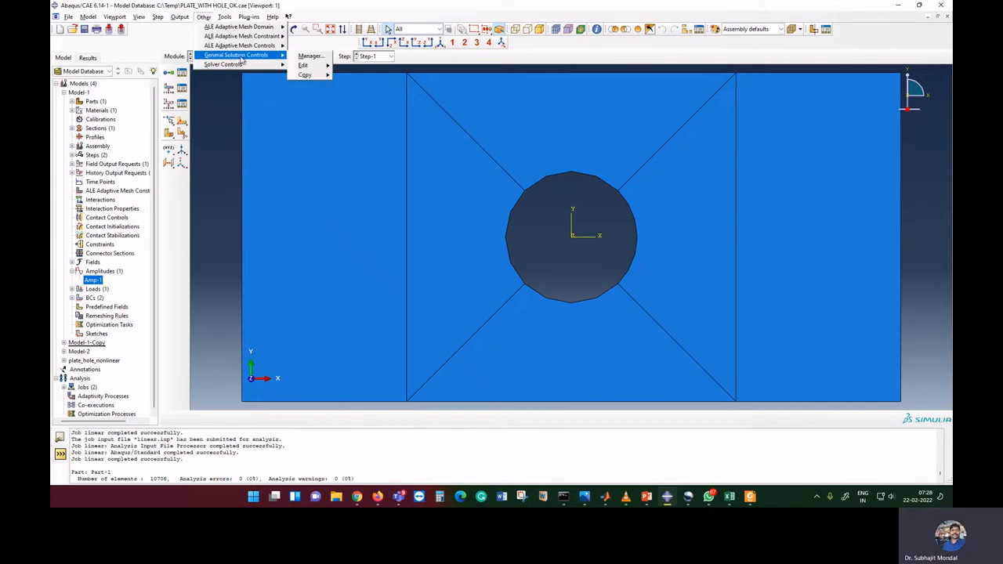
left_click(310, 57)
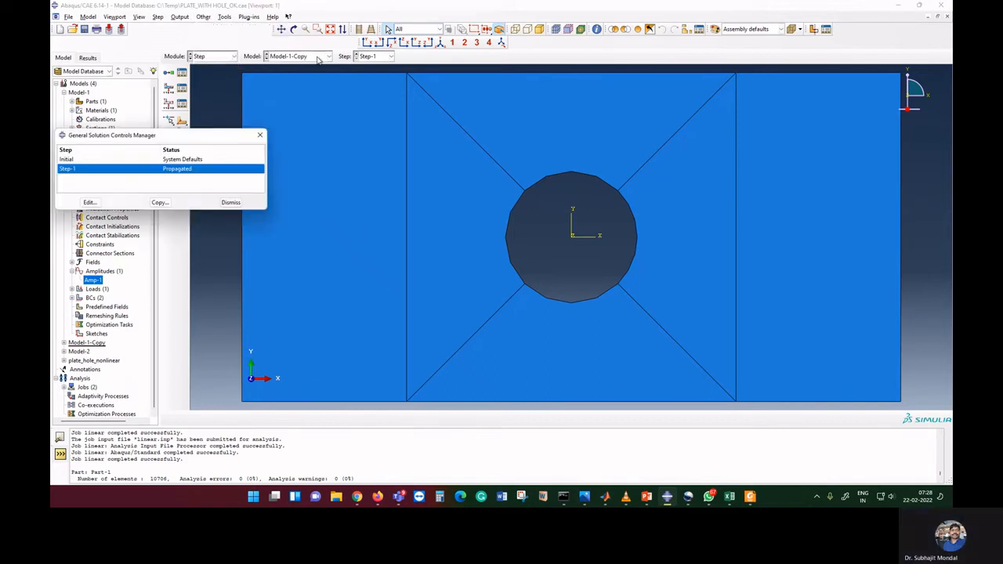
left_click(88, 202)
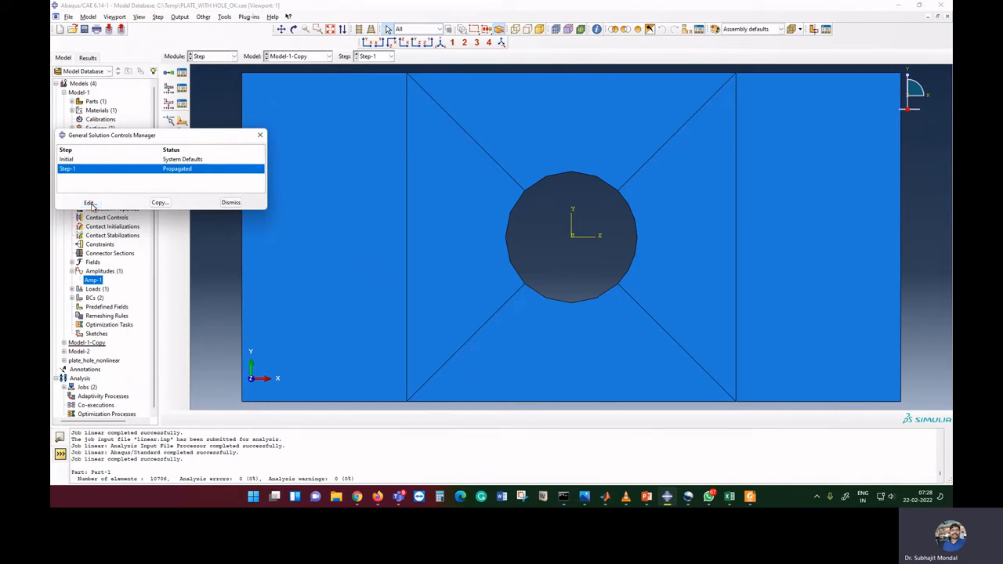
left_click(119, 245)
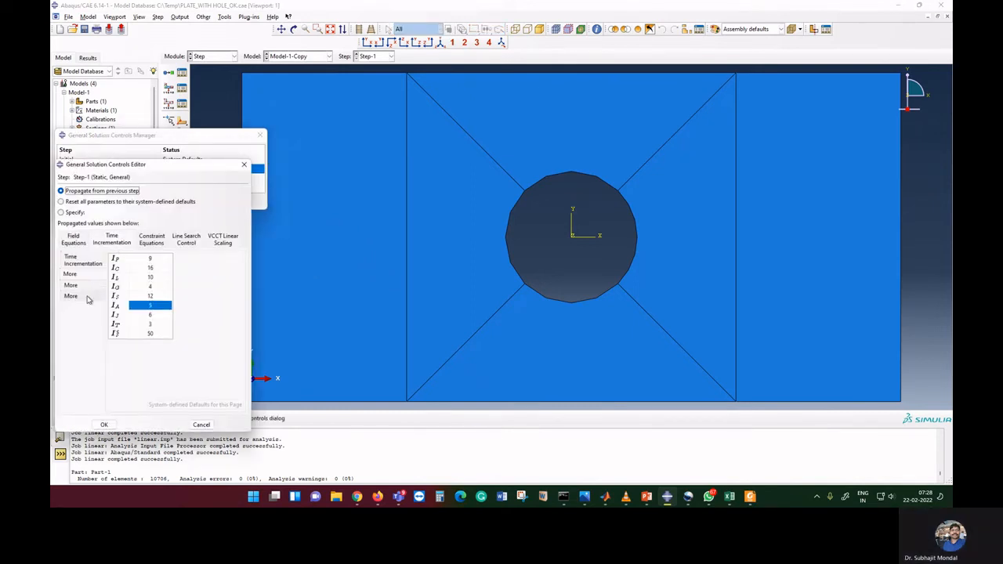
left_click(85, 288)
left_click(86, 295)
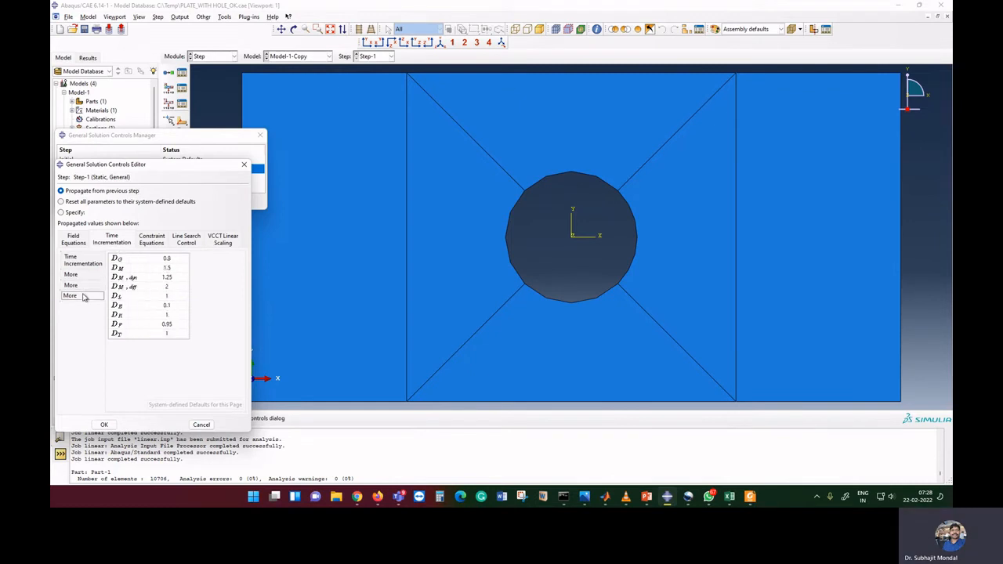
left_click(83, 276)
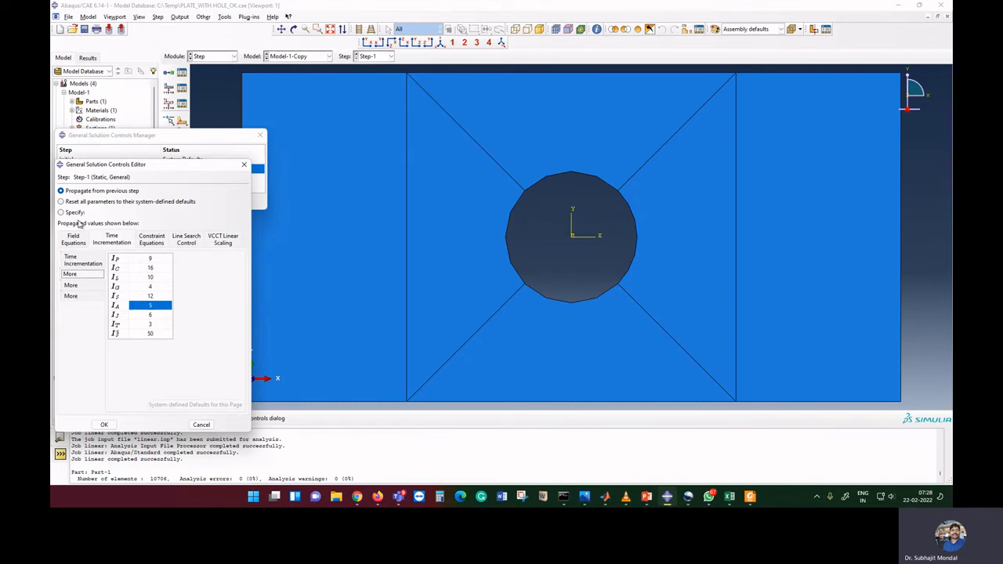
- Specify custom solution controls for Step-1 with the I_A time incrementation parameter set to 8, and close the controls manager
left_click(75, 214)
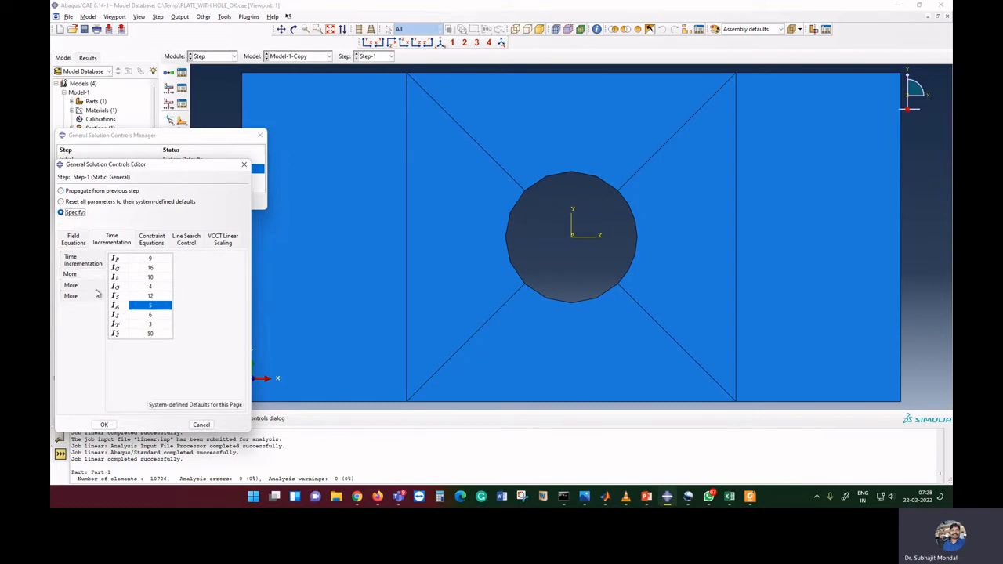
left_click(149, 305)
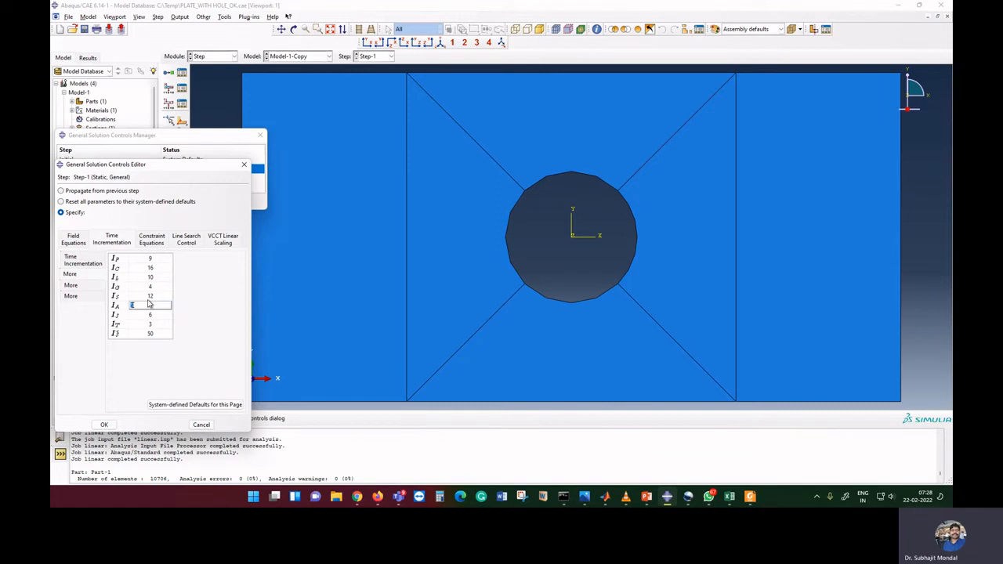
type("8")
left_click(105, 425)
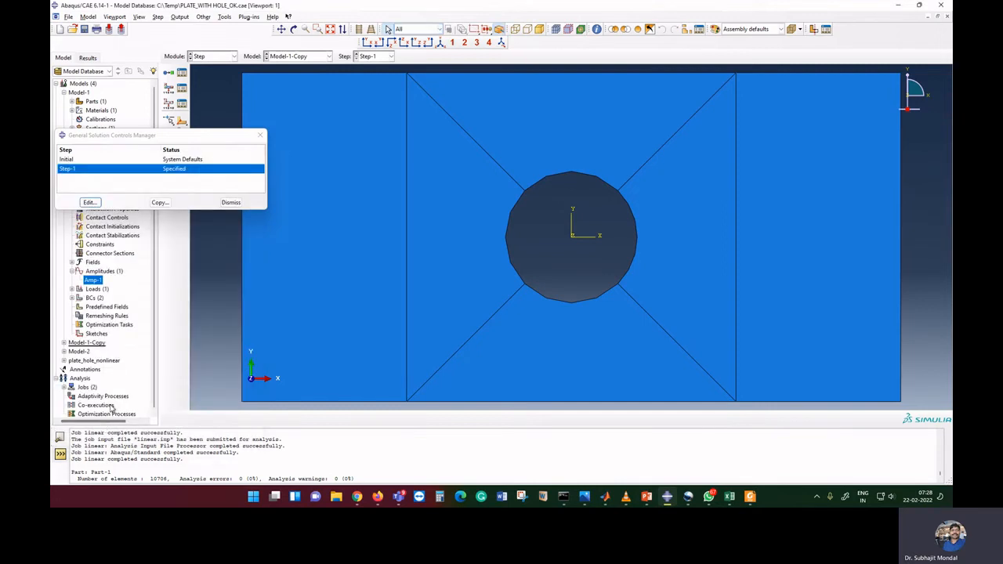
left_click(232, 201)
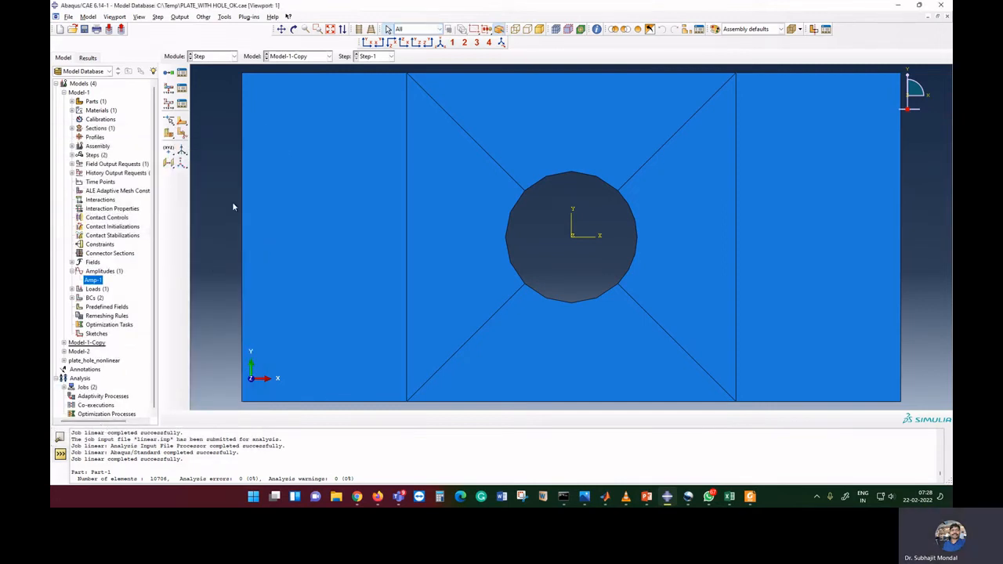
- Review the elastic data of Material-1 for Model-1-Copy in the Property module and close the material definition
left_click(219, 58)
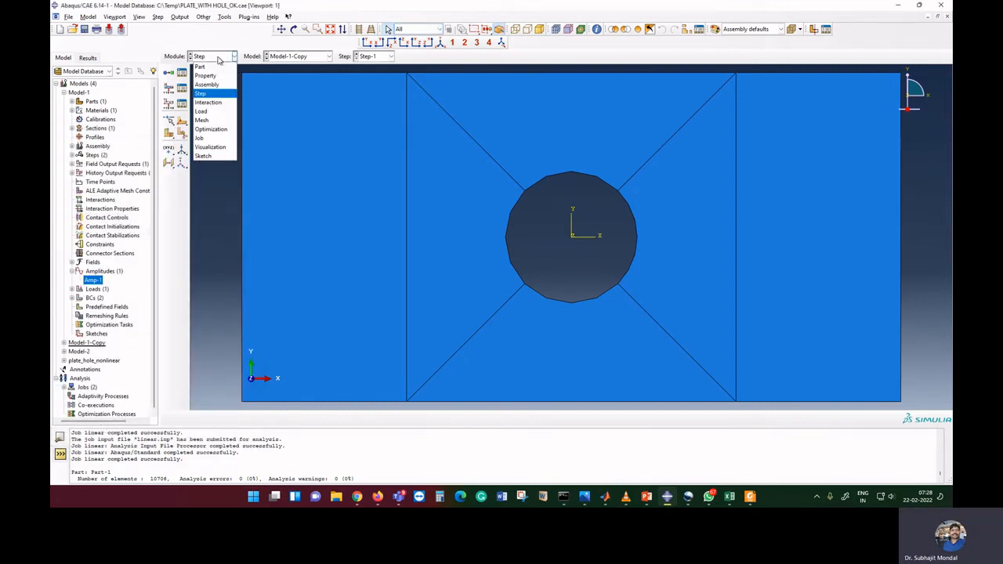
left_click(219, 76)
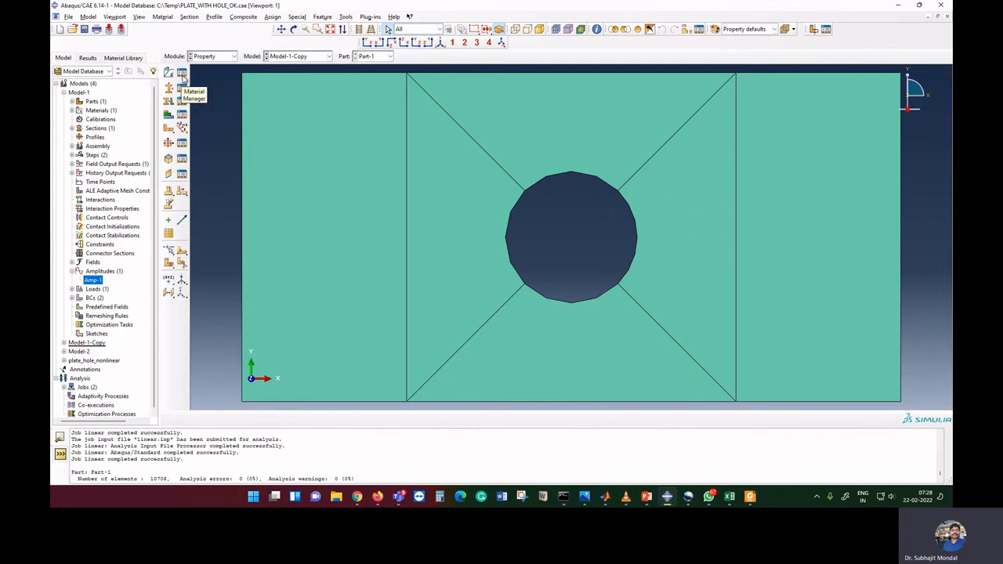
left_click(183, 76)
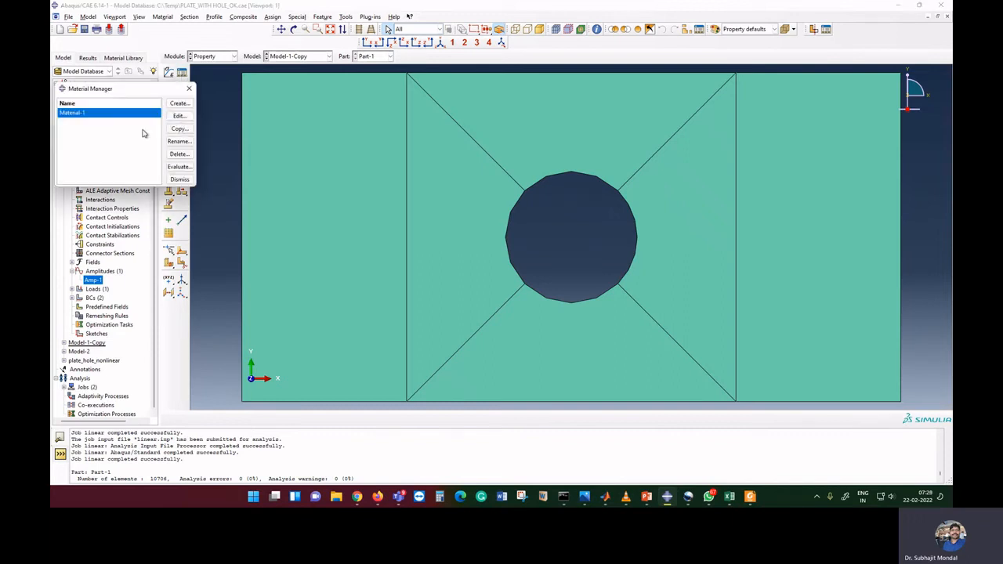
left_click(181, 120)
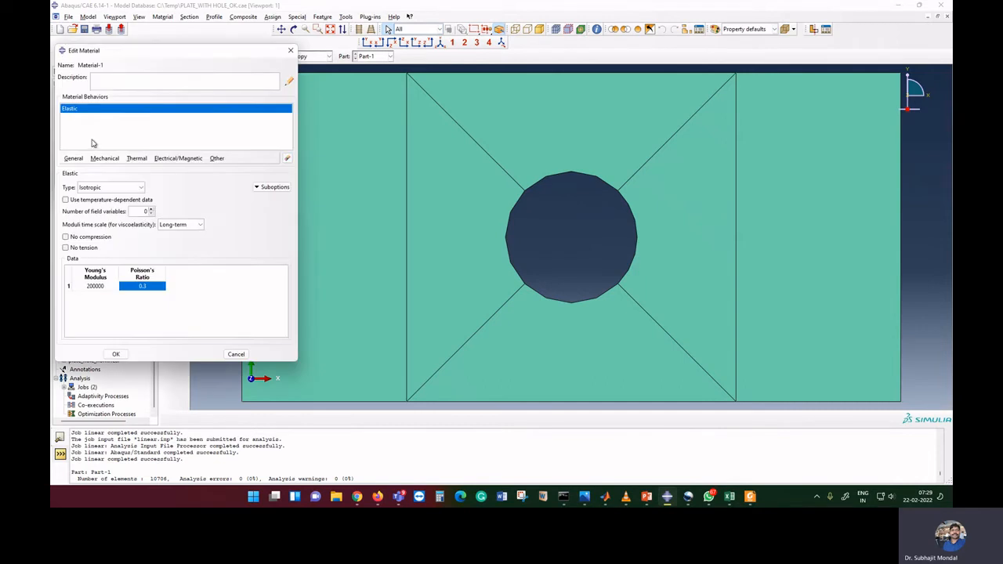
left_click(116, 354)
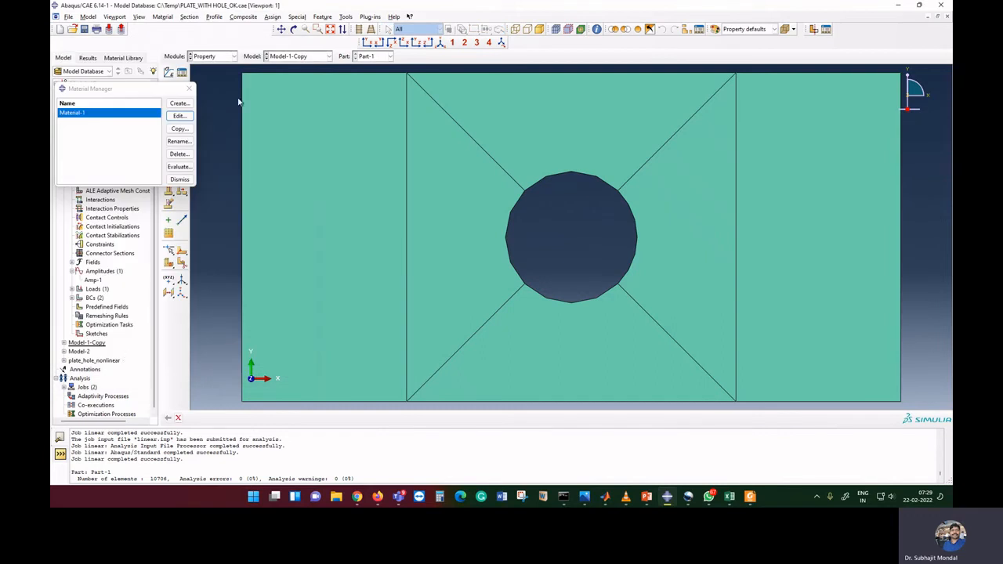
- Switch to Model-1, show the plastic data of Material-1, and highlight the first yield stress and the plastic strain column
left_click(302, 57)
left_click(302, 67)
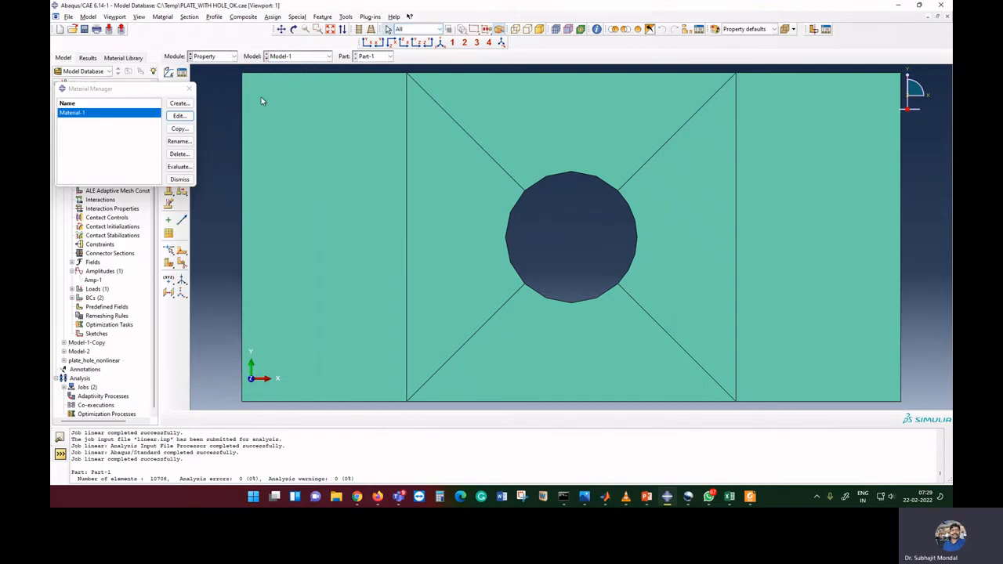
left_click(180, 115)
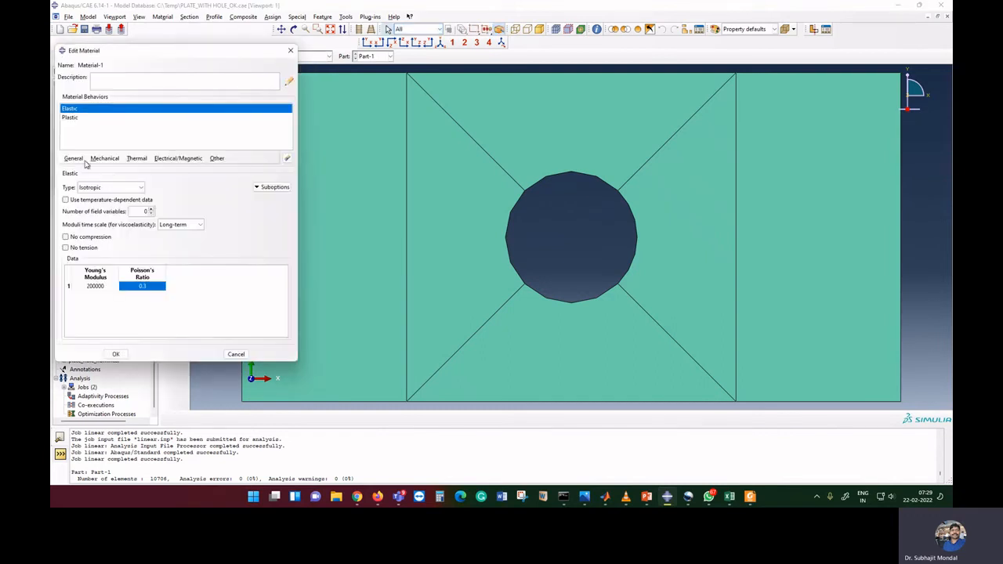
left_click(70, 118)
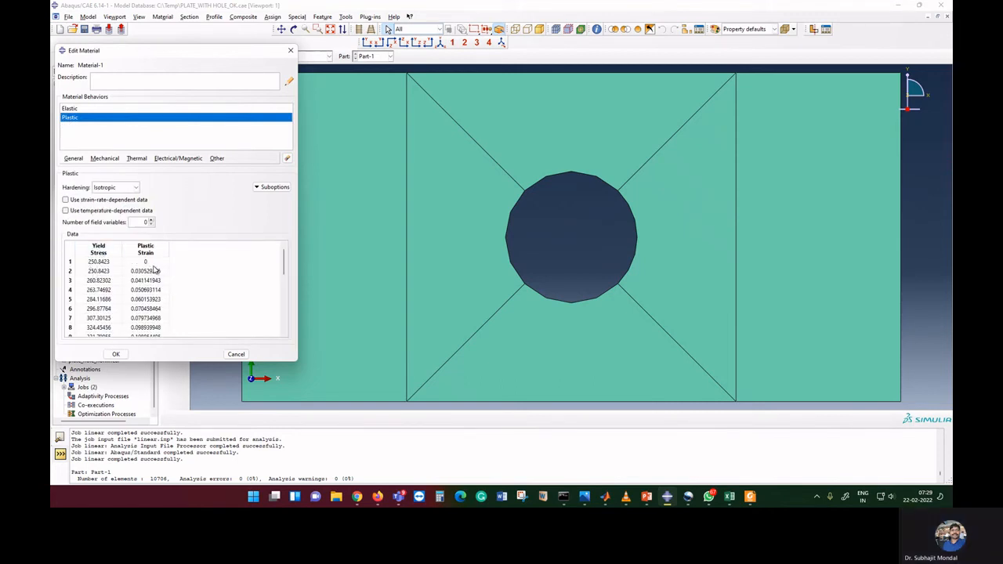
left_click(99, 263)
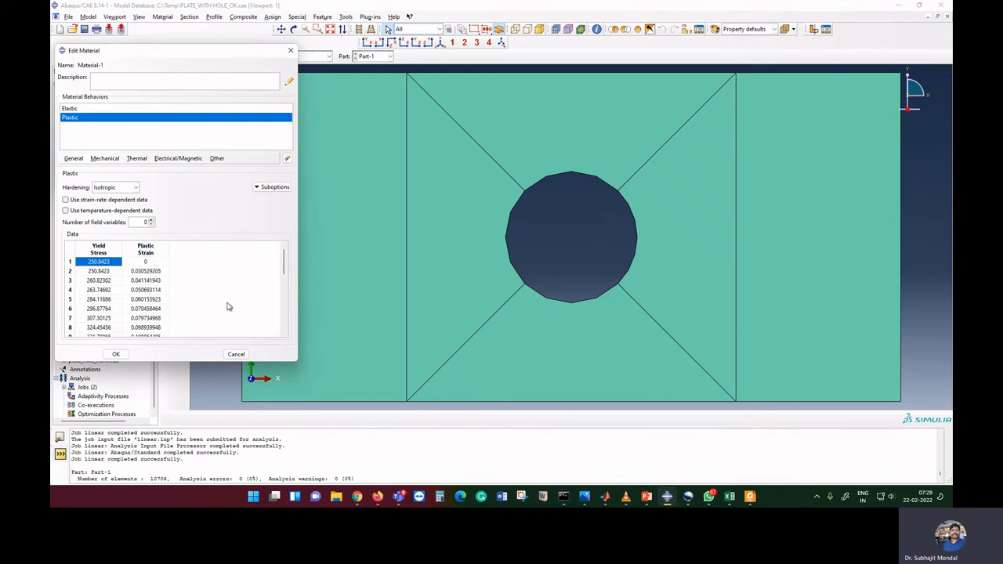
left_click(161, 248)
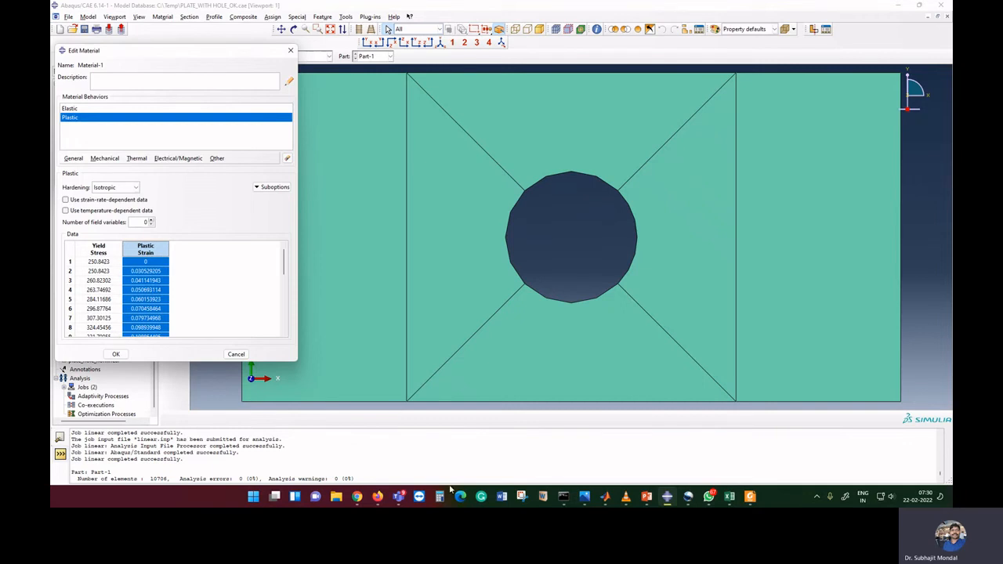
- Switch to the New Microsoft Excel Worksheet workbook and compare the two plastic strain charts, checking the source data range of the second one
mouse_move(729, 496)
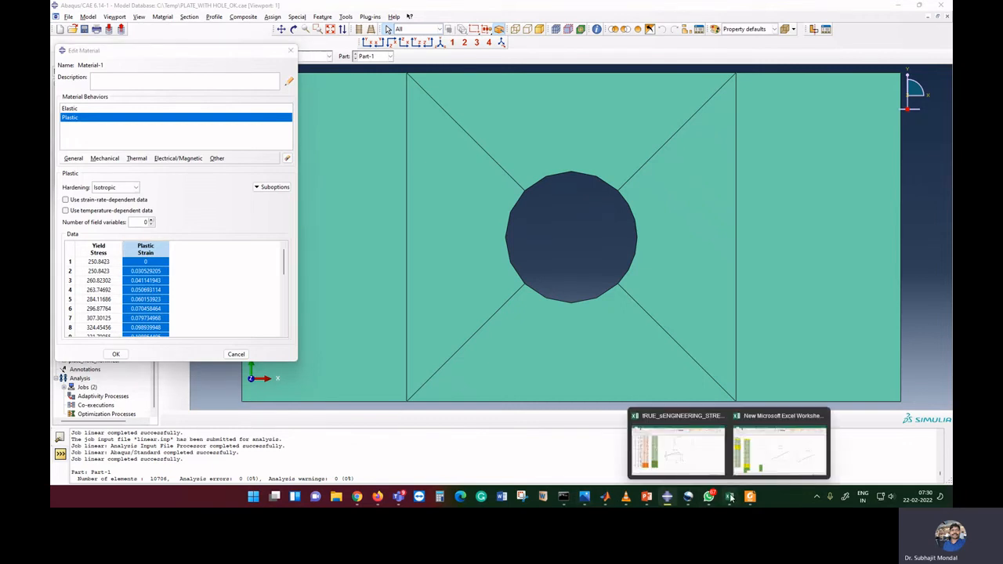
left_click(778, 459)
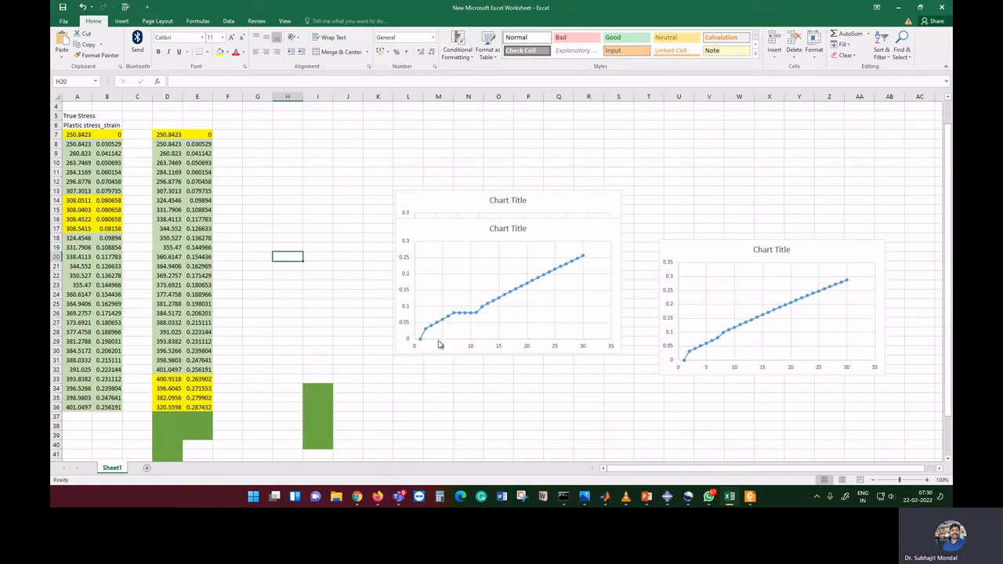
left_click_drag(441, 342, 419, 331)
mouse_move(475, 315)
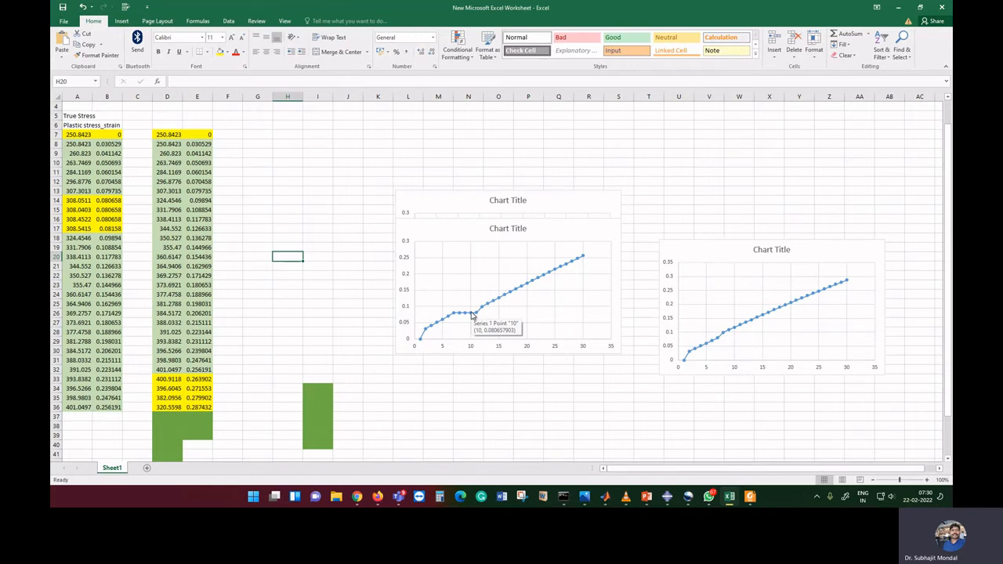
left_click(726, 340)
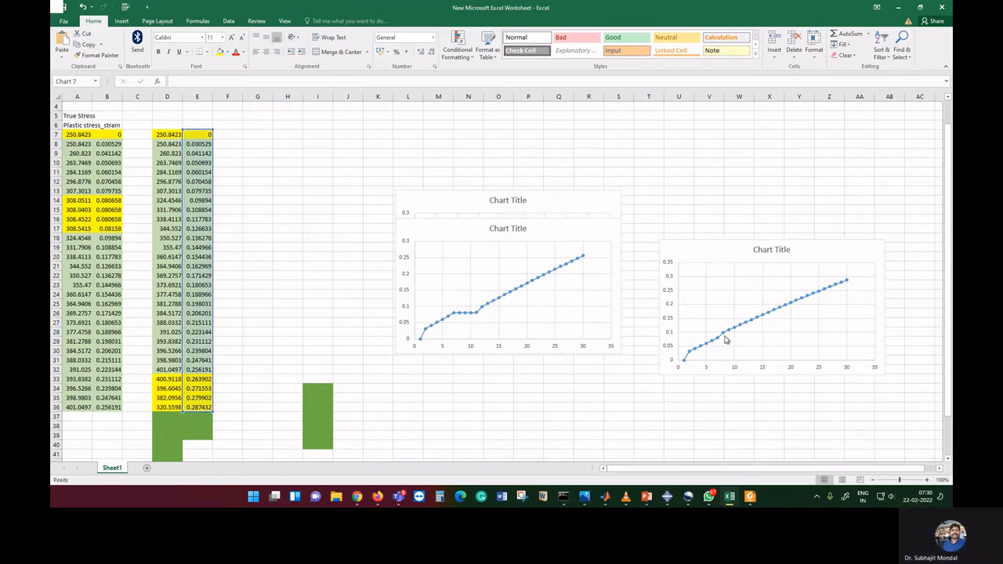
left_click(325, 337)
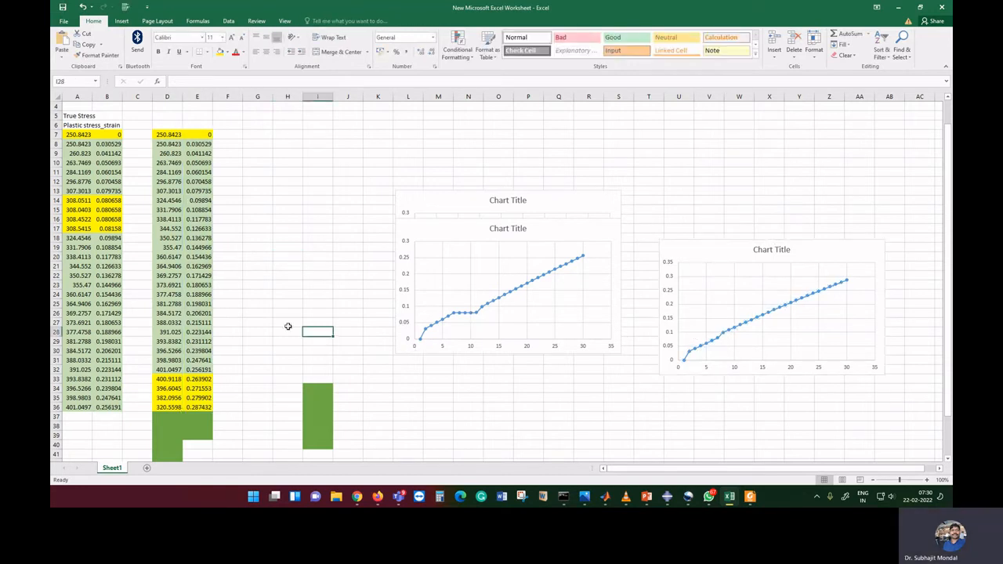
- Highlight the yellow rows 14 to 17 of the first true stress and plastic strain table, and the green data A8:B13 and A19:B21
left_click_drag(81, 202, 108, 228)
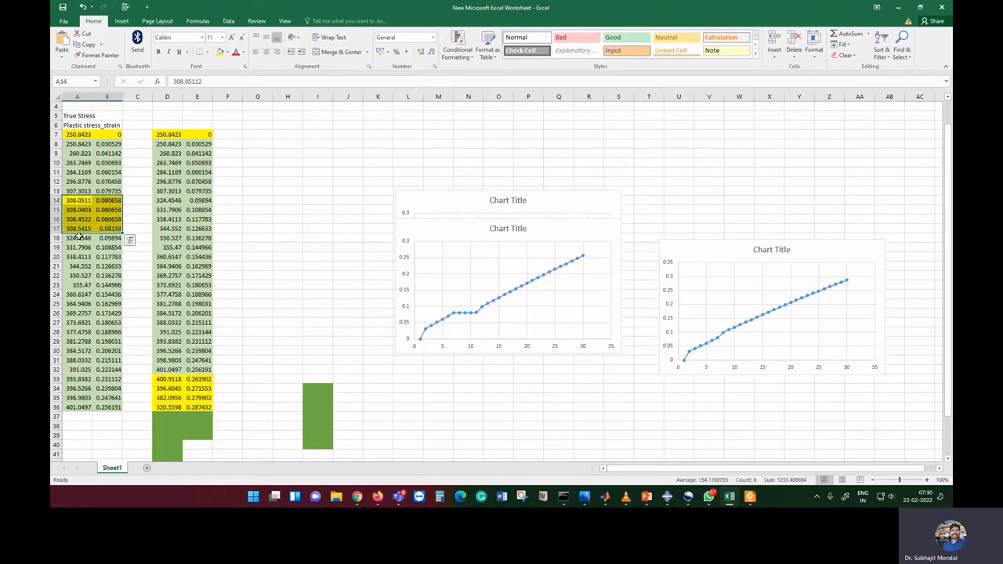
left_click(80, 180)
left_click_drag(77, 146, 108, 191)
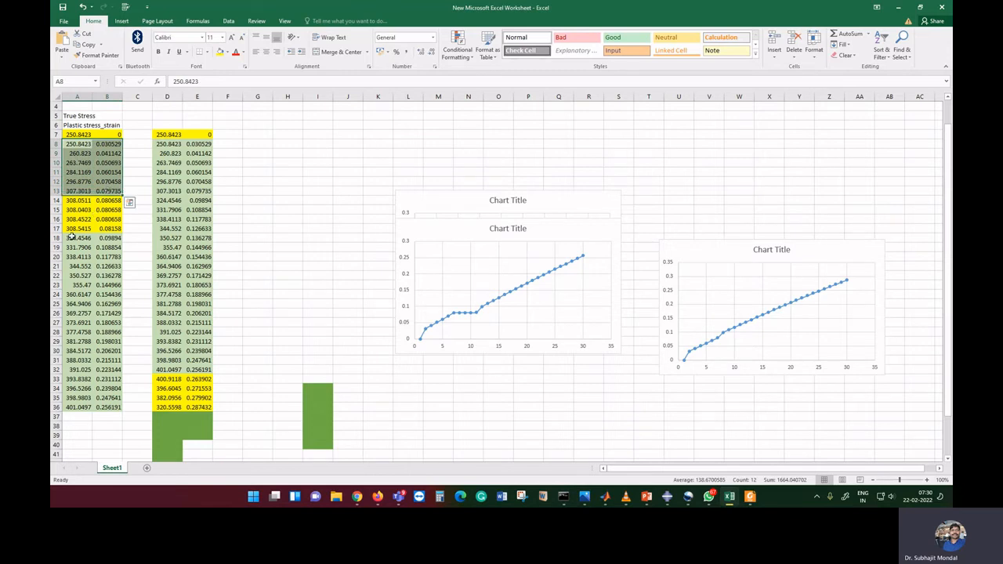
left_click_drag(77, 247, 106, 266)
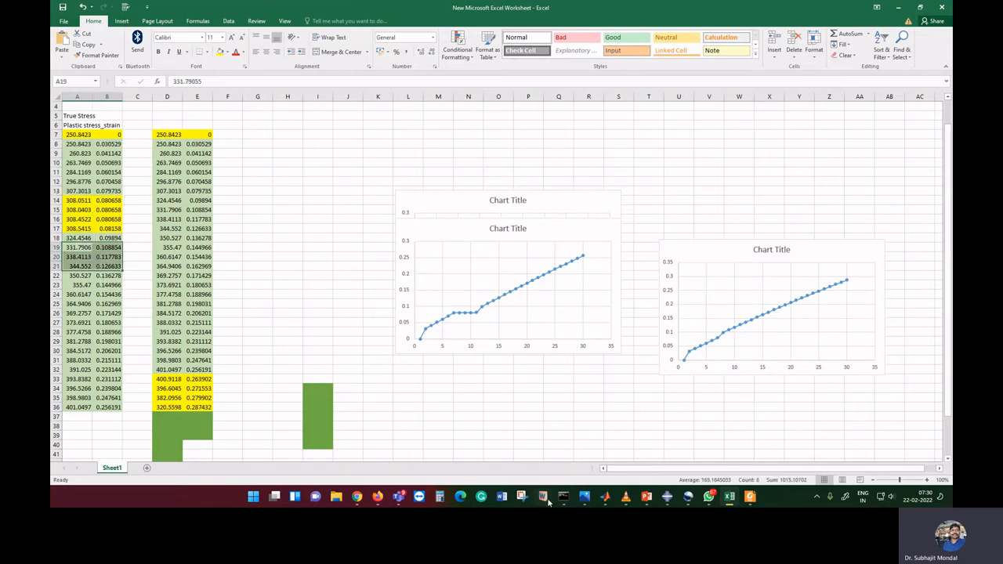
- Return to Abaqus/CAE, accept the Material-1 definition of Model-1 and close the material manager
mouse_move(670, 497)
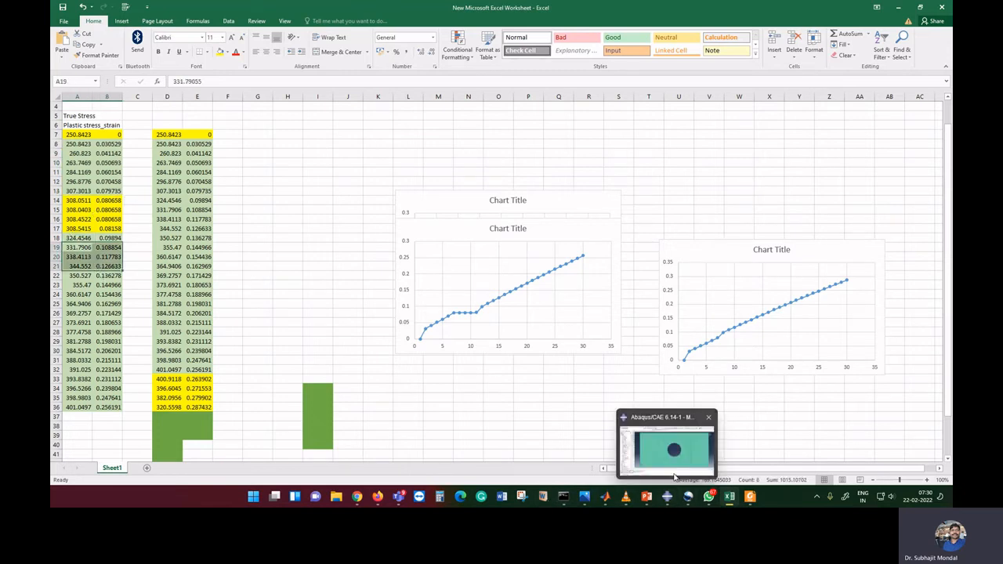
left_click(674, 470)
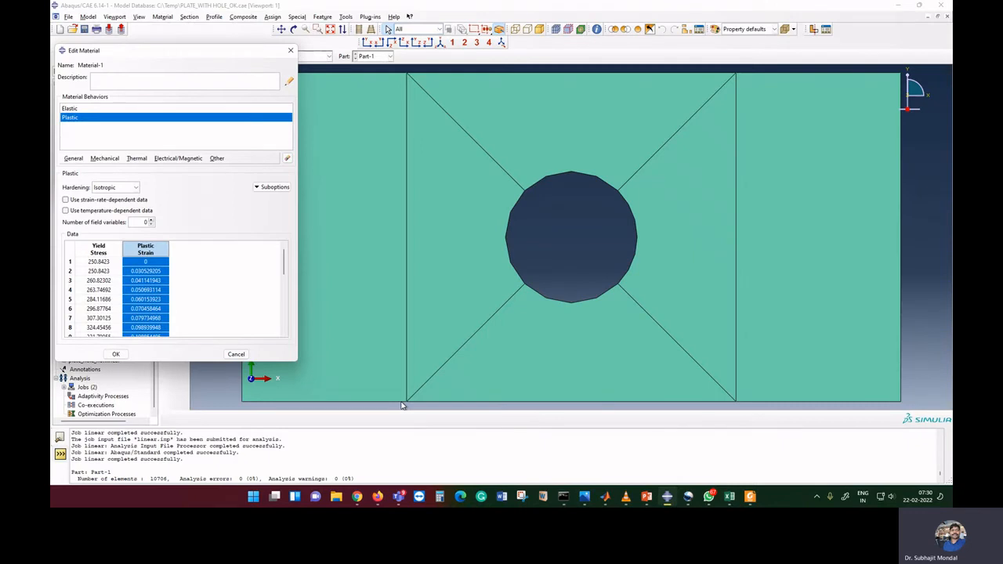
left_click(116, 356)
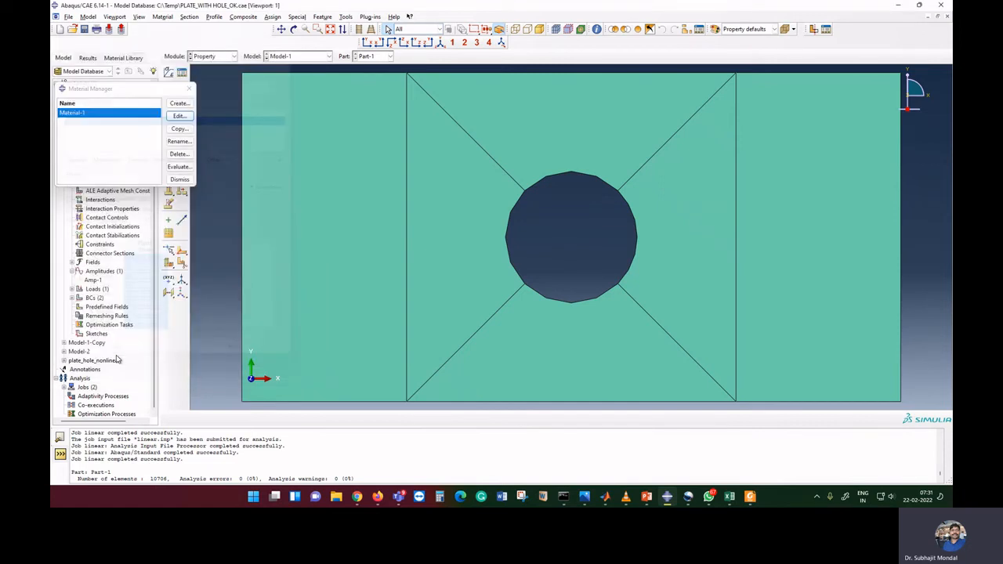
left_click(180, 178)
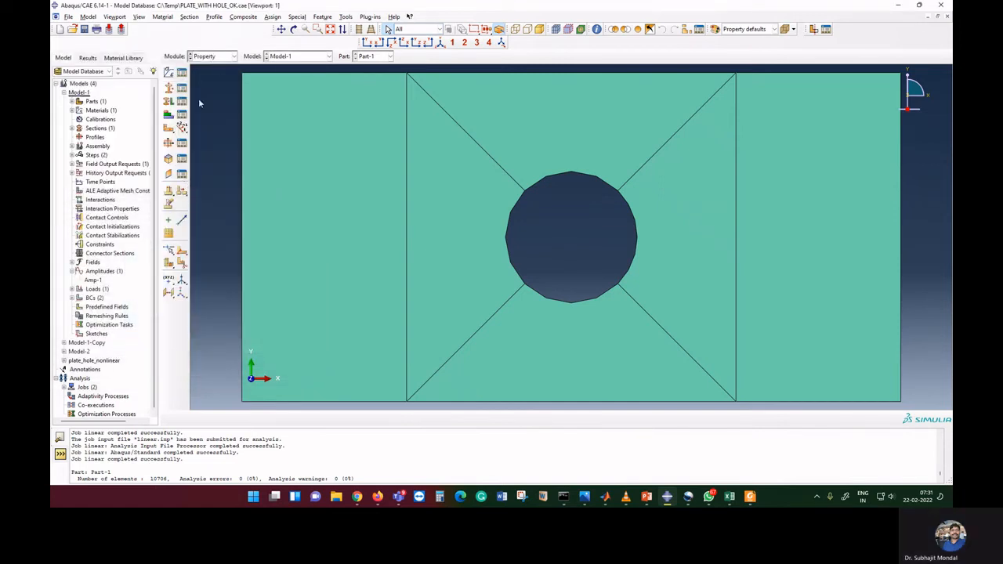
- Show the job list in the Job module, highlight Job-4 of Model-1 and close the job manager
left_click(219, 58)
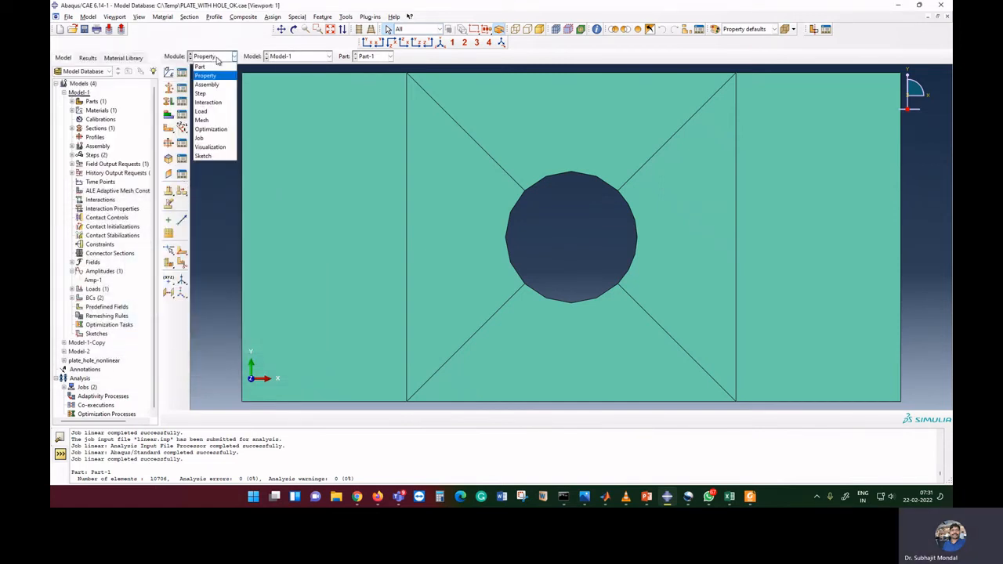
left_click(203, 138)
left_click(181, 71)
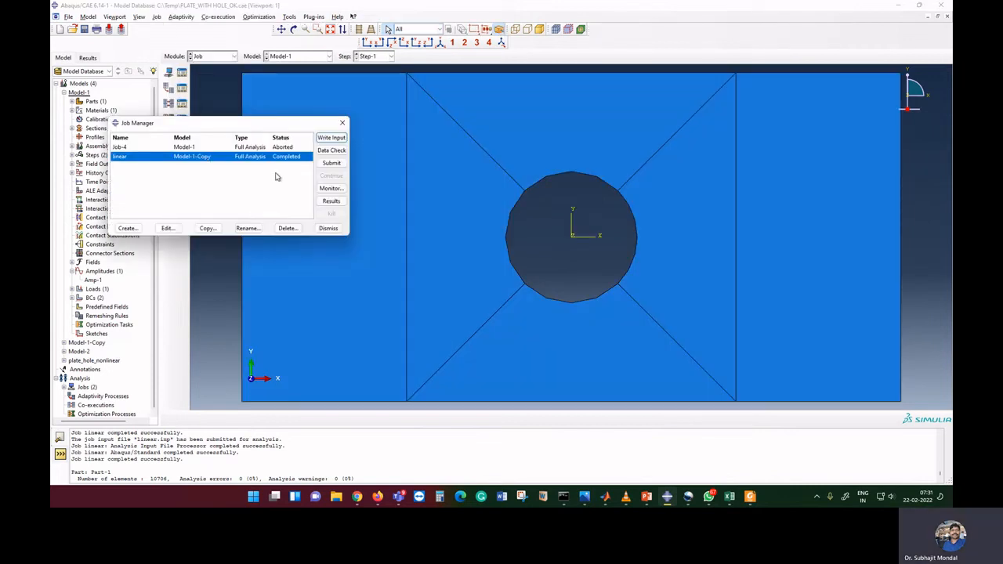
left_click(249, 148)
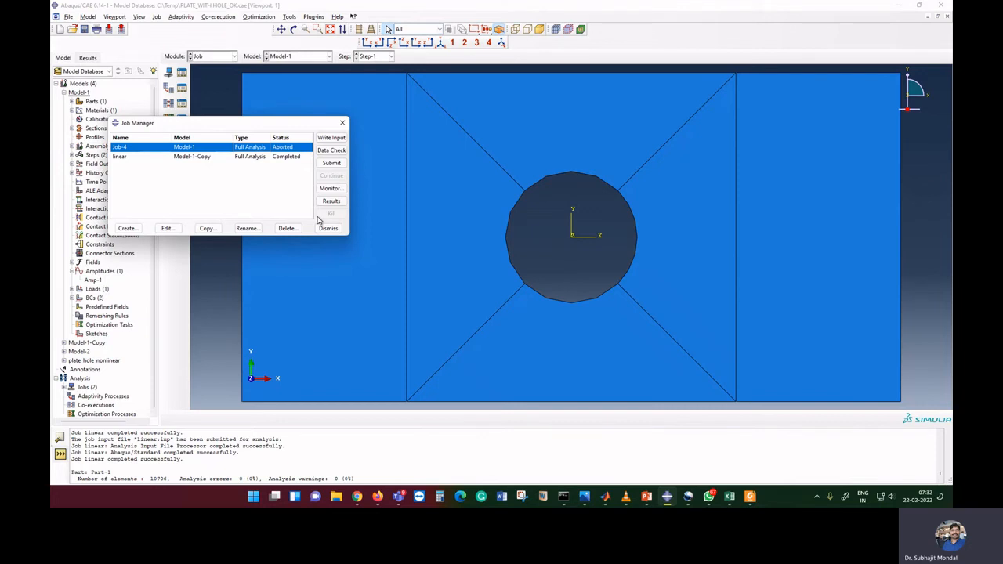
left_click(327, 229)
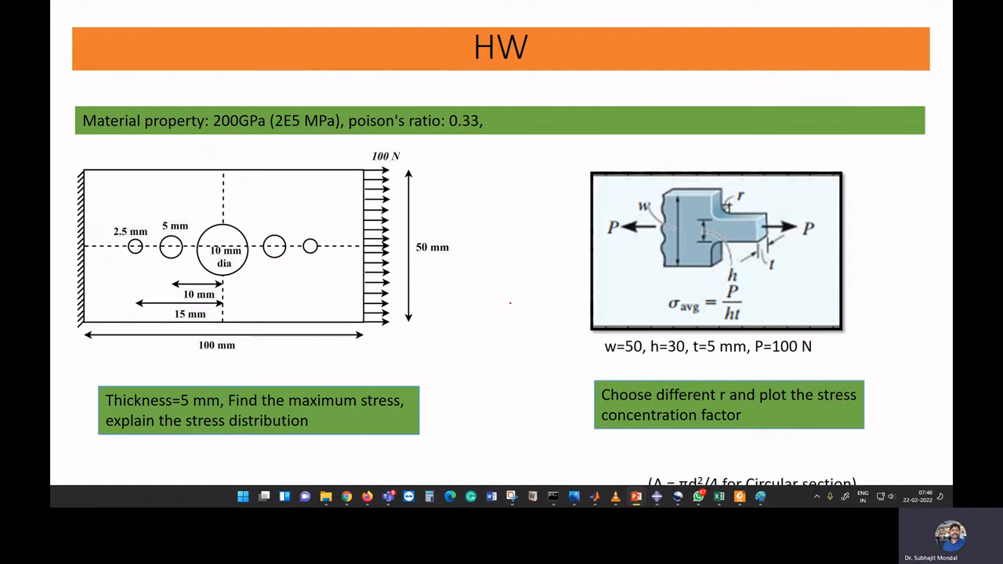
- Annotate the centre of the HW slide by hand with underlined "Prop", a circled E and two bracketed branches, and advance the presentation
mouse_move(473, 279)
left_mouse_down()
mouse_move(474, 296)
mouse_move(473, 286)
mouse_move(524, 283)
mouse_move(511, 299)
left_mouse_up()
left_click_drag(462, 324, 463, 335)
mouse_move(463, 323)
left_mouse_down()
mouse_move(475, 321)
mouse_move(472, 330)
left_mouse_up()
left_click_drag(462, 337, 475, 336)
mouse_move(469, 320)
left_mouse_down()
mouse_move(506, 360)
mouse_move(588, 338)
left_mouse_up()
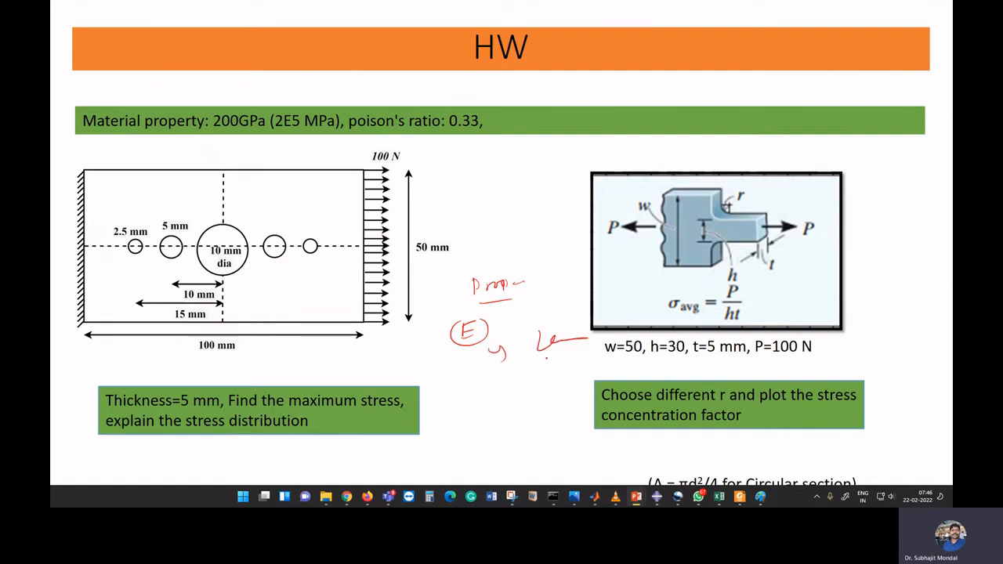
mouse_move(499, 360)
left_mouse_down()
mouse_move(515, 386)
mouse_move(588, 376)
left_mouse_up()
mouse_move(604, 340)
left_mouse_down()
mouse_move(619, 359)
mouse_move(609, 378)
left_mouse_up()
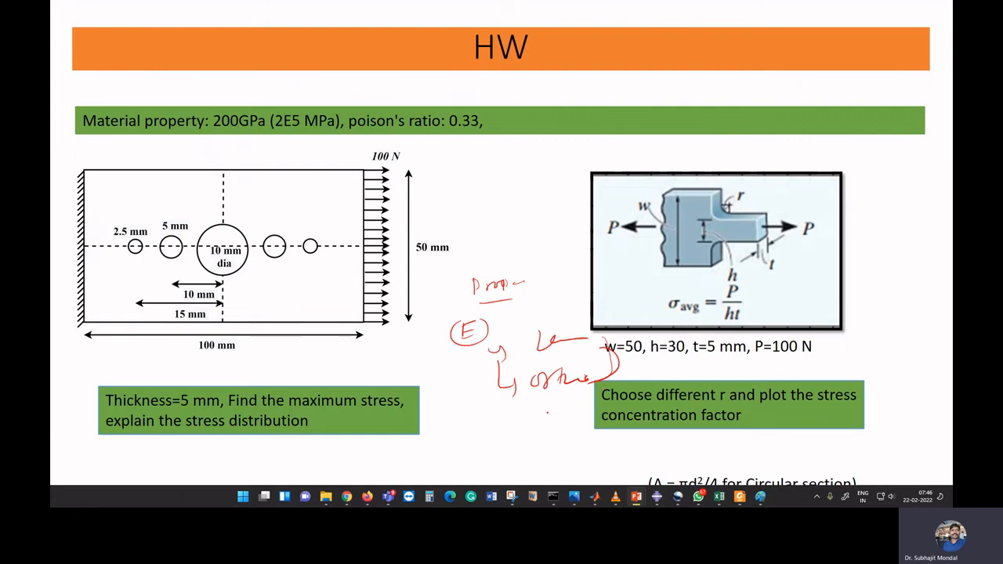
key("Right")
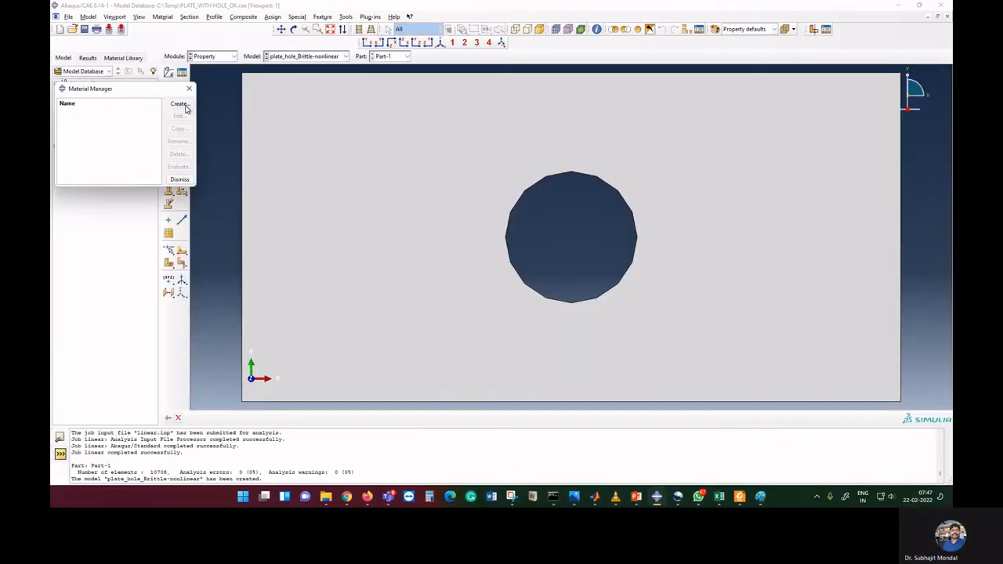
- Create Material-1 in the plate_hole_Brittle-nonlinear model with a Hashin Damage behavior and widen its definition to show all strength columns
left_click(185, 106)
left_click(107, 160)
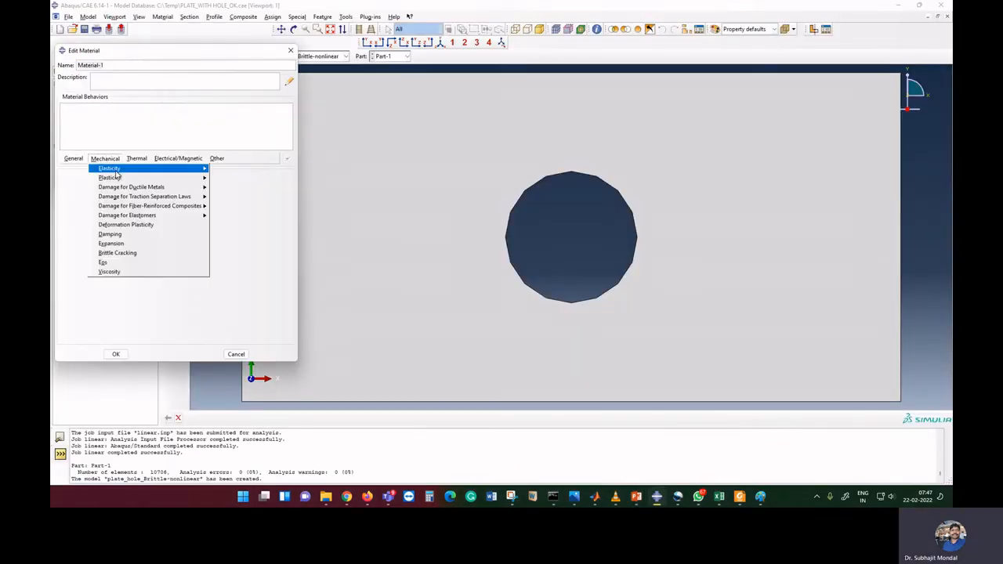
mouse_move(151, 208)
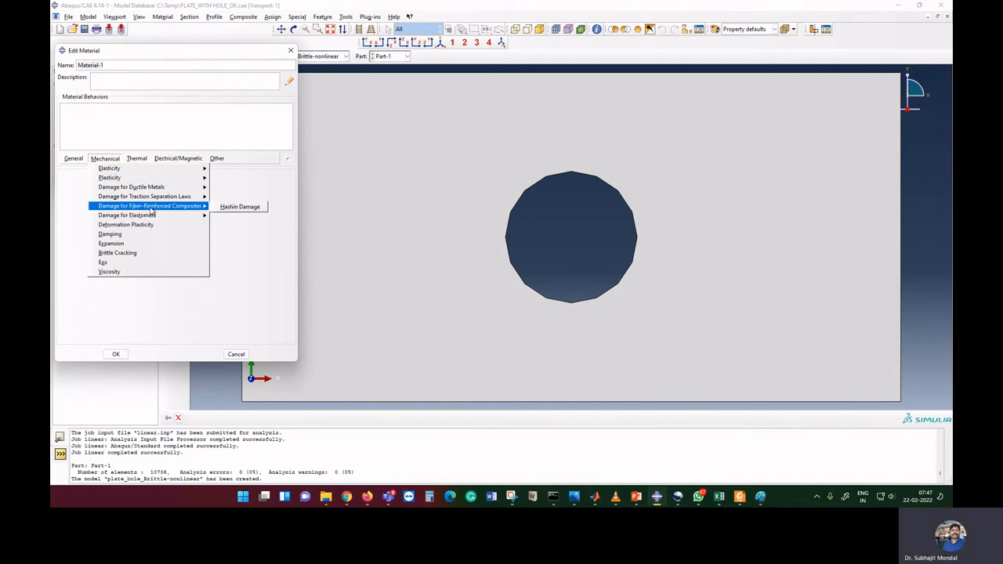
left_click(241, 207)
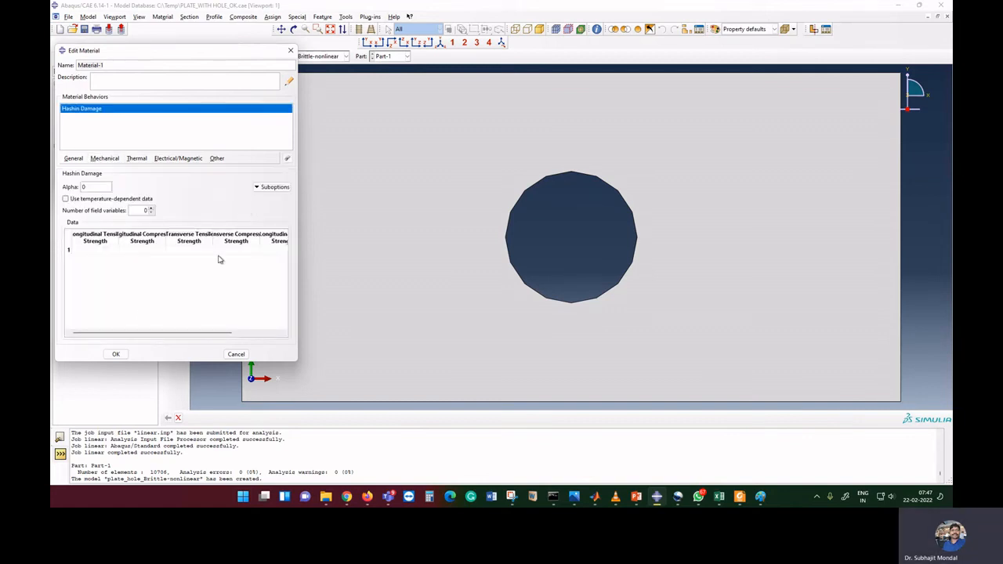
left_click_drag(299, 303, 428, 307)
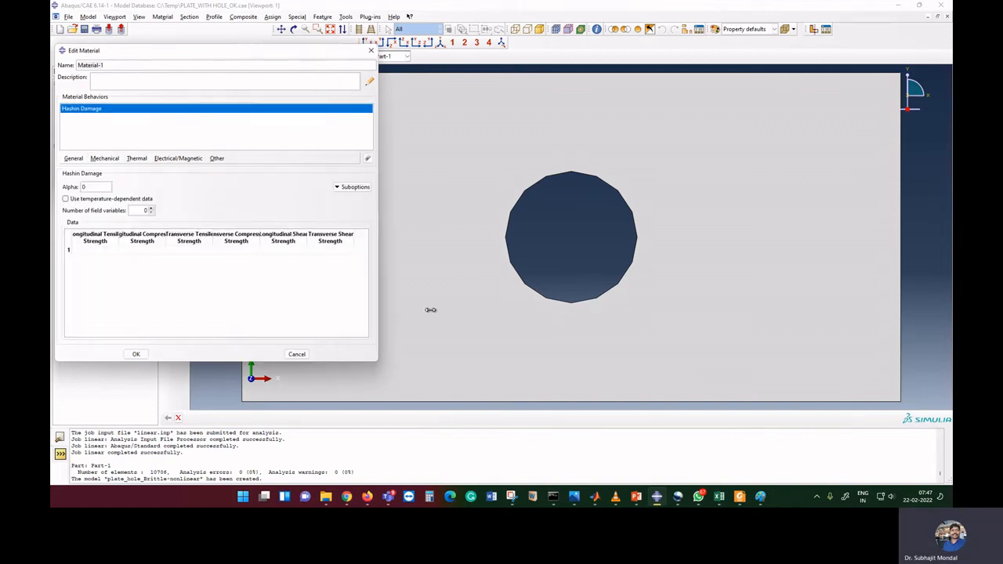
- Go through the empty longitudinal and transverse tensile, compressive and shear strength fields of the Hashin Damage data
left_click(96, 251)
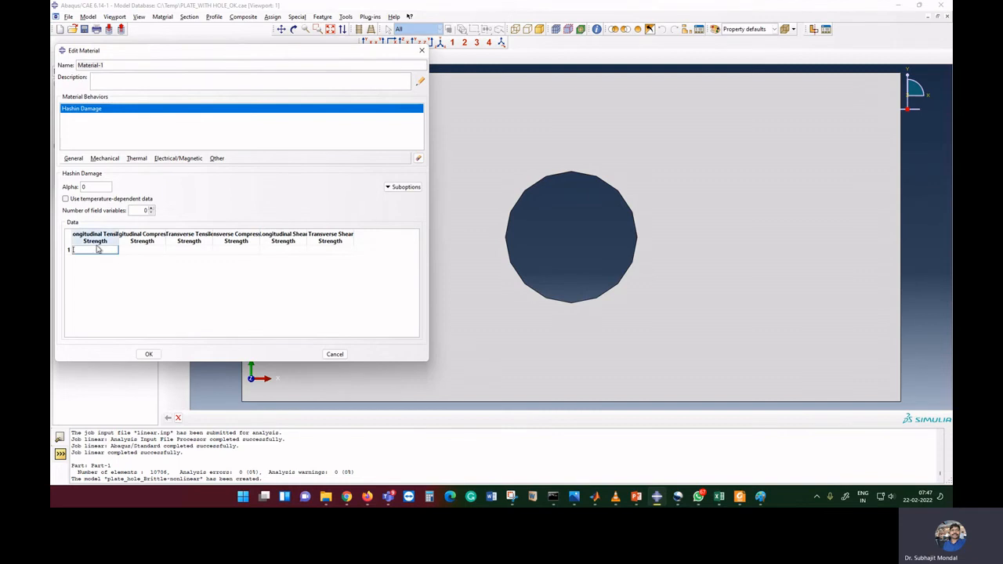
left_click(141, 249)
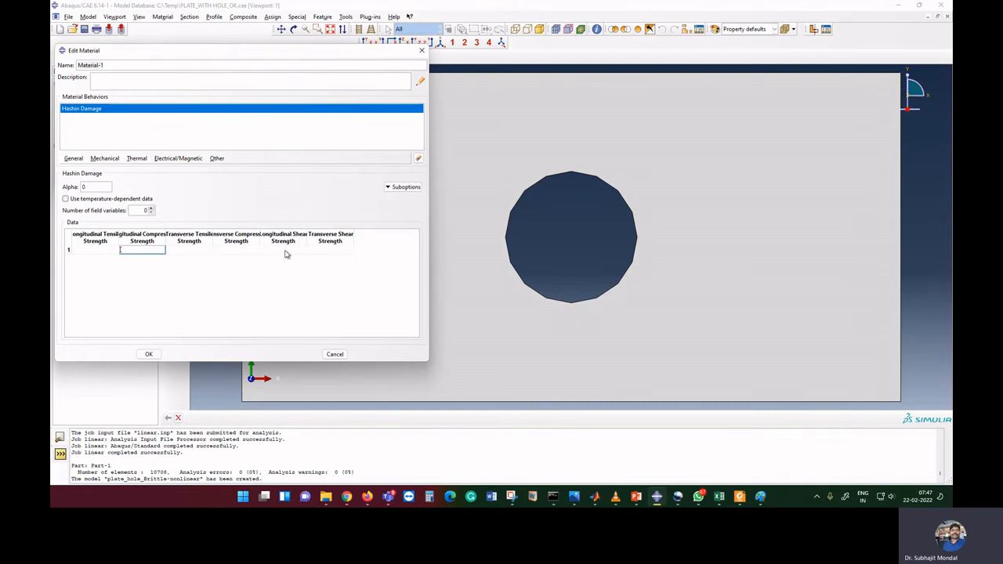
left_click(345, 250)
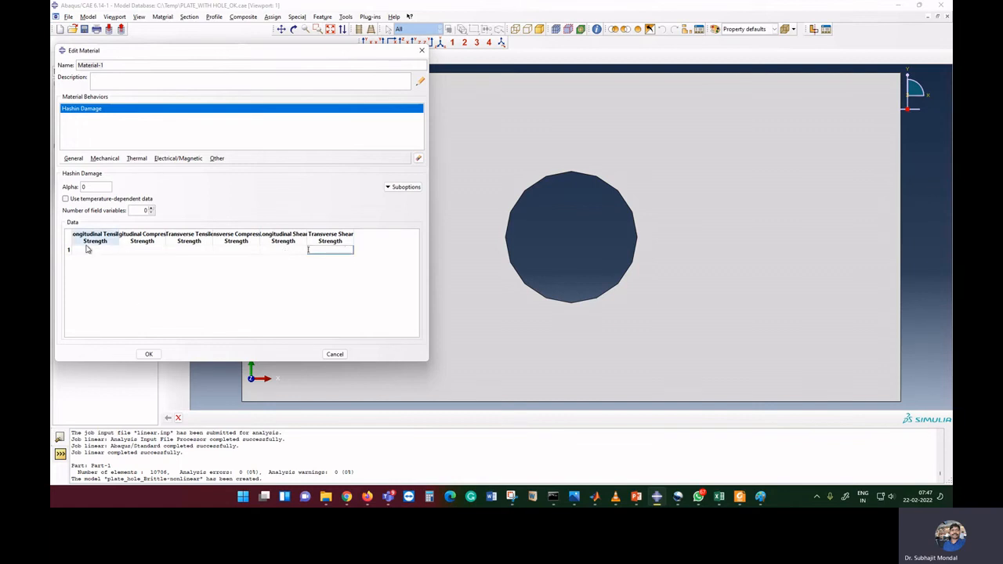
left_click(157, 251)
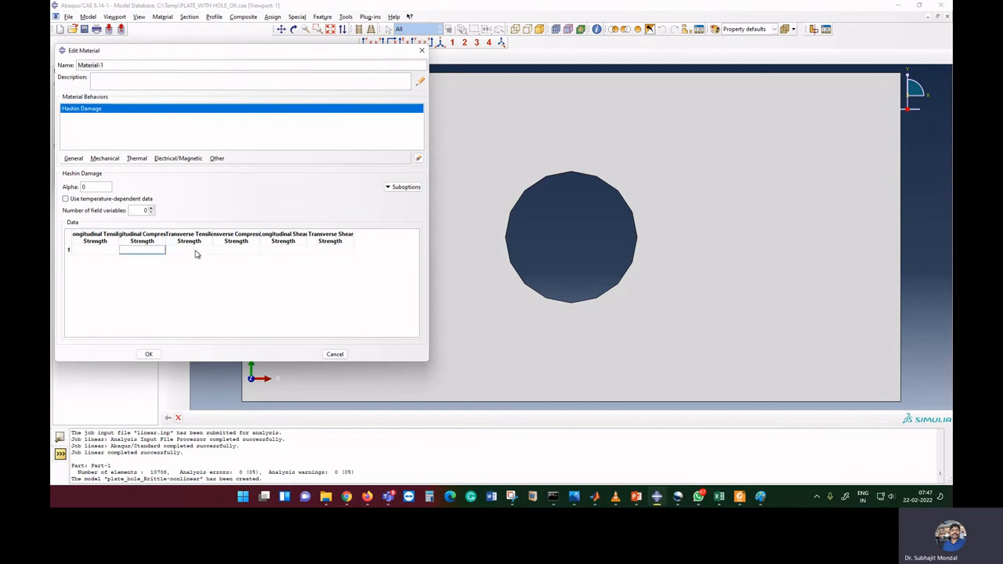
left_click(195, 249)
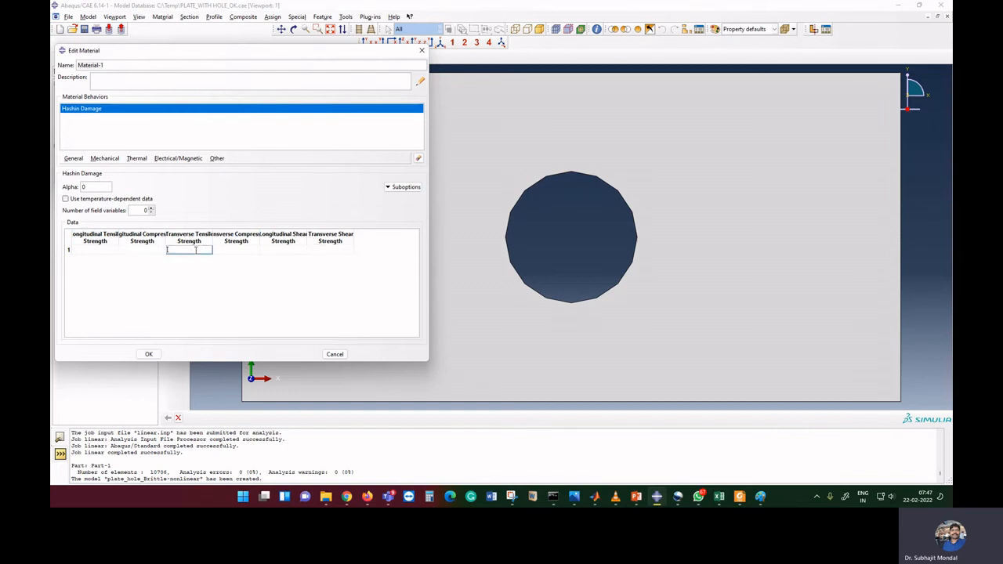
left_click(241, 251)
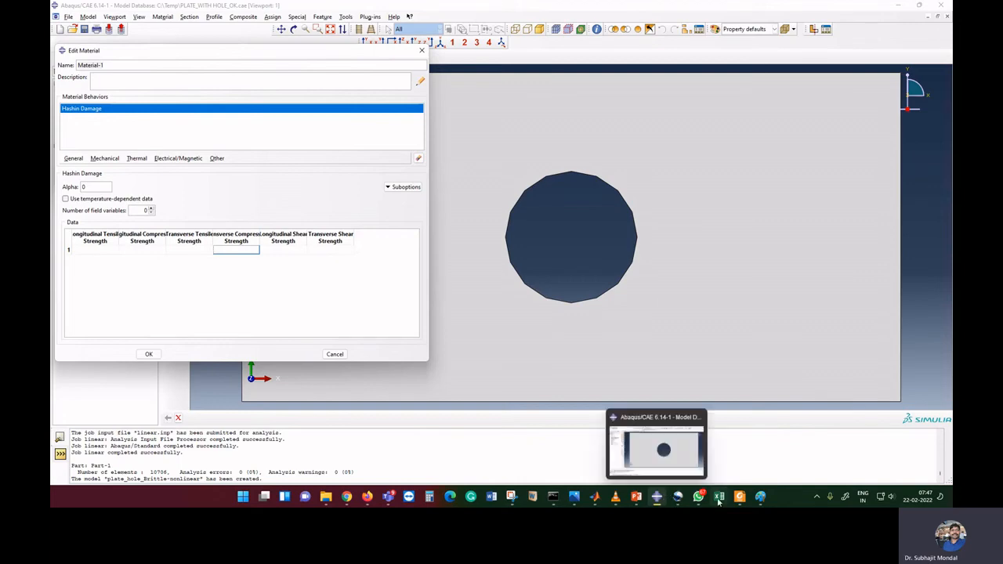
- Switch to the Stress Concentration presentation in PowerPoint and present slide 11, "Property of Brittle materials", full screen
left_click(637, 498)
left_click(587, 464)
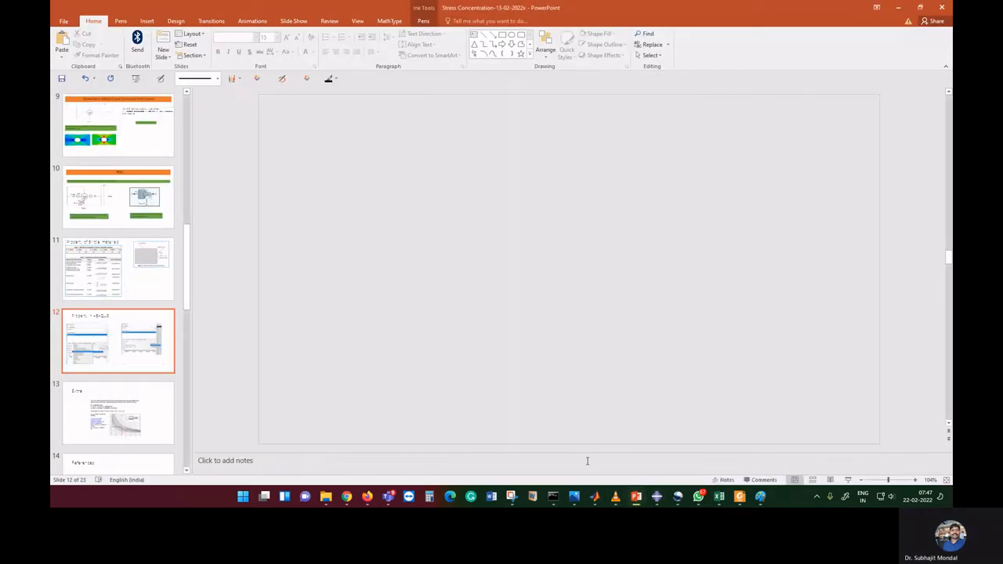
left_click(102, 276)
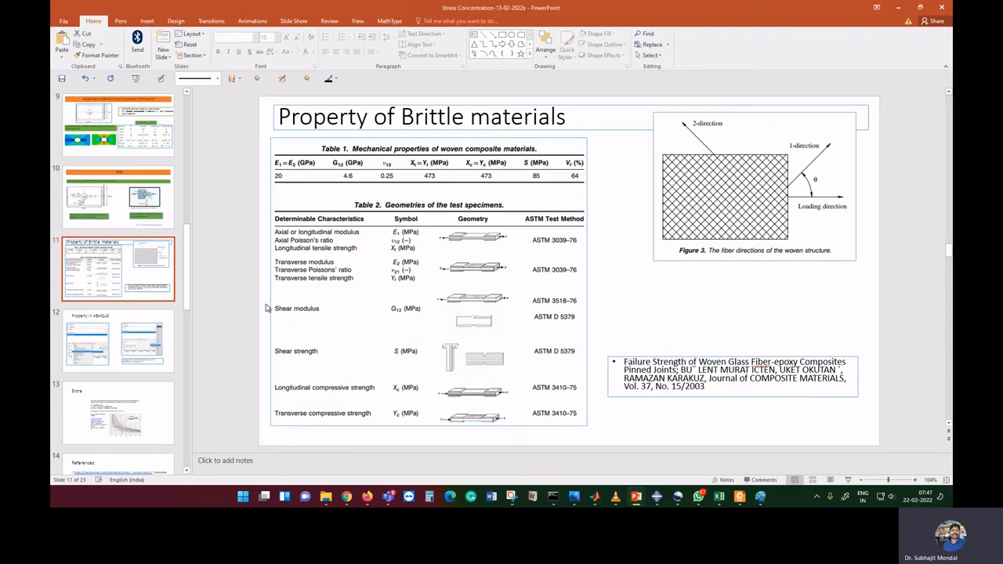
left_click(848, 481)
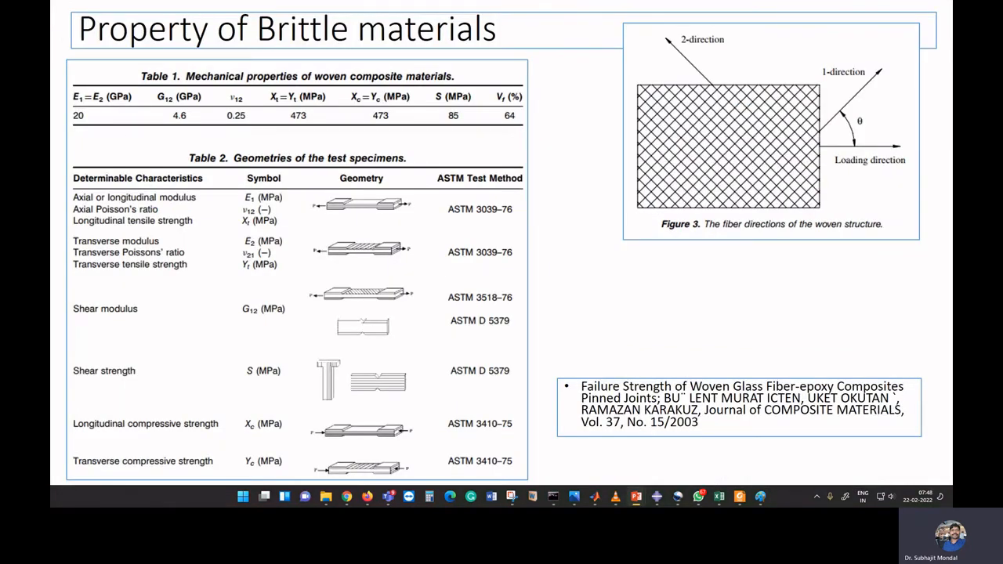
- Tick each property value in Table 1 with the pen and draw a line down the Symbol column of Table 2
left_click_drag(73, 128, 110, 93)
left_click_drag(157, 124, 215, 95)
mouse_move(235, 124)
left_mouse_down()
mouse_move(270, 107)
mouse_move(401, 104)
left_mouse_up()
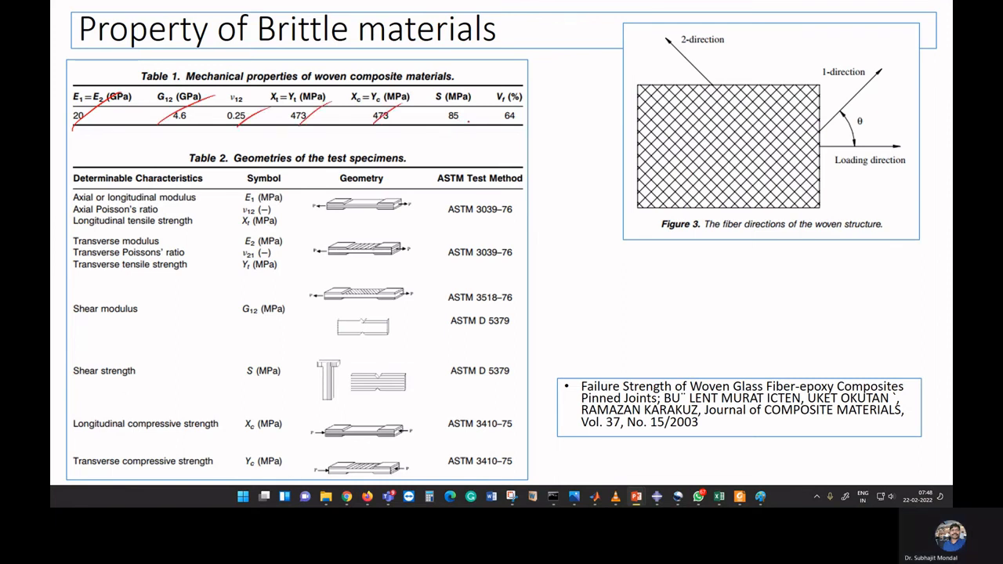
mouse_move(443, 133)
left_mouse_down()
mouse_move(490, 112)
mouse_move(516, 128)
left_mouse_up()
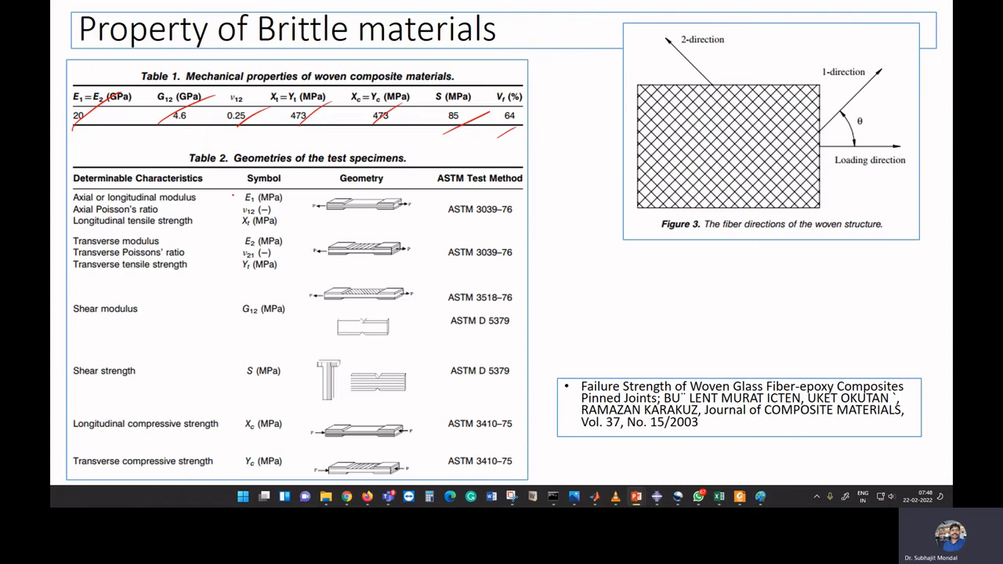
left_click_drag(232, 196, 258, 409)
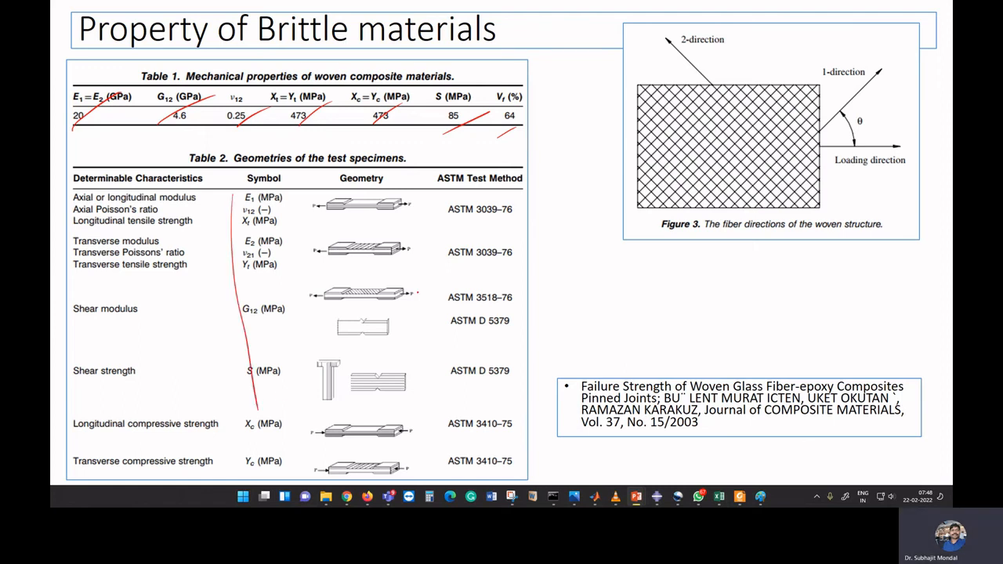
- Circle the ASTM test methods in Table 2, and mark Suboptions, Damage Evolution and Damage Stabilization on the Property in ABAQUS slide with the pen
mouse_move(548, 203)
left_mouse_down()
mouse_move(436, 197)
mouse_move(539, 191)
left_mouse_up()
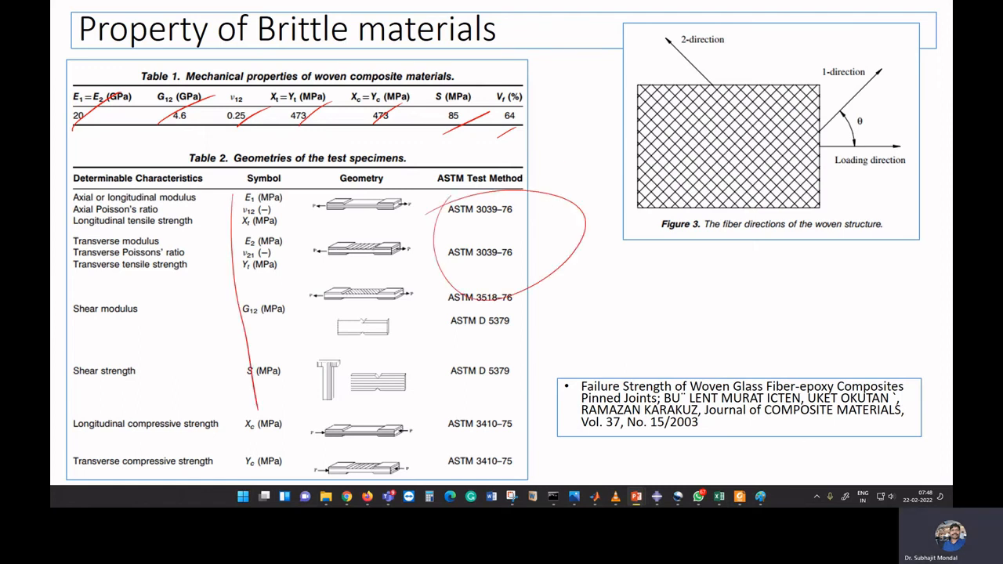
key("Right")
mouse_move(381, 296)
left_mouse_down()
mouse_move(419, 306)
mouse_move(384, 345)
left_mouse_up()
left_click_drag(863, 289, 851, 297)
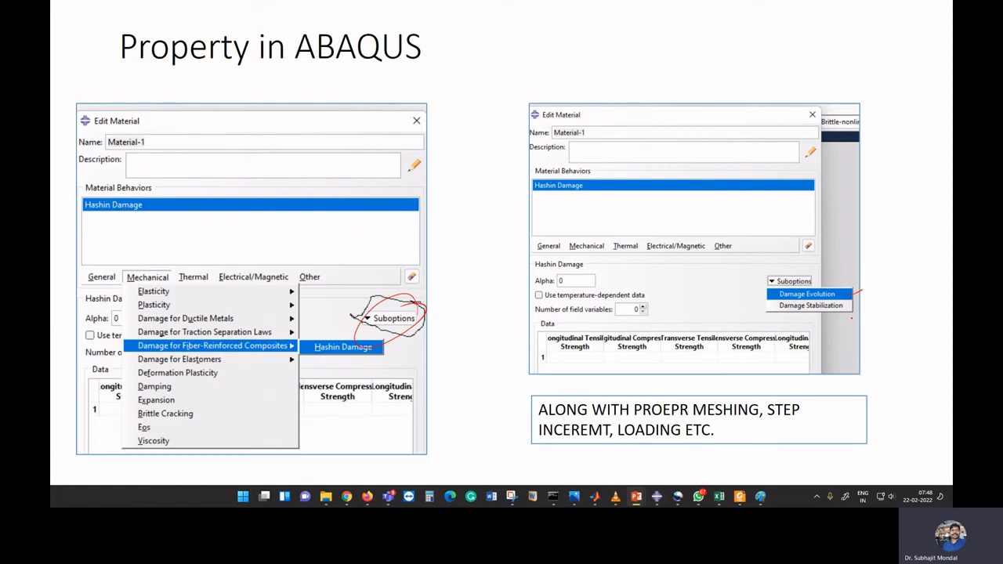
left_click_drag(836, 320, 859, 307)
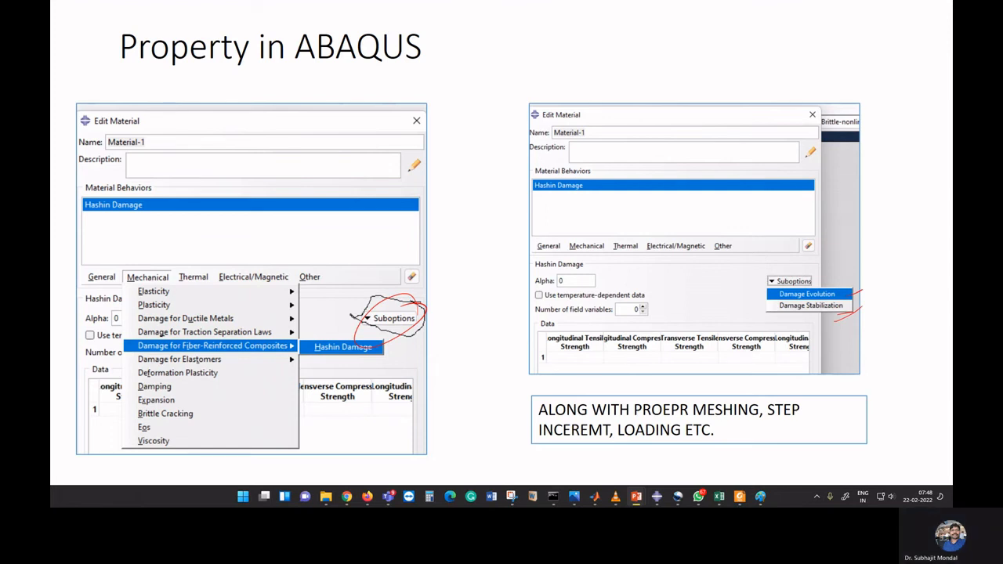
- Switch to Abaqus/CAE and add energy-type, linear-softening Damage Evolution to Material-1's Hashin Damage with fracture energies 10, 8, 10 and 8
left_click(658, 497)
left_click(399, 187)
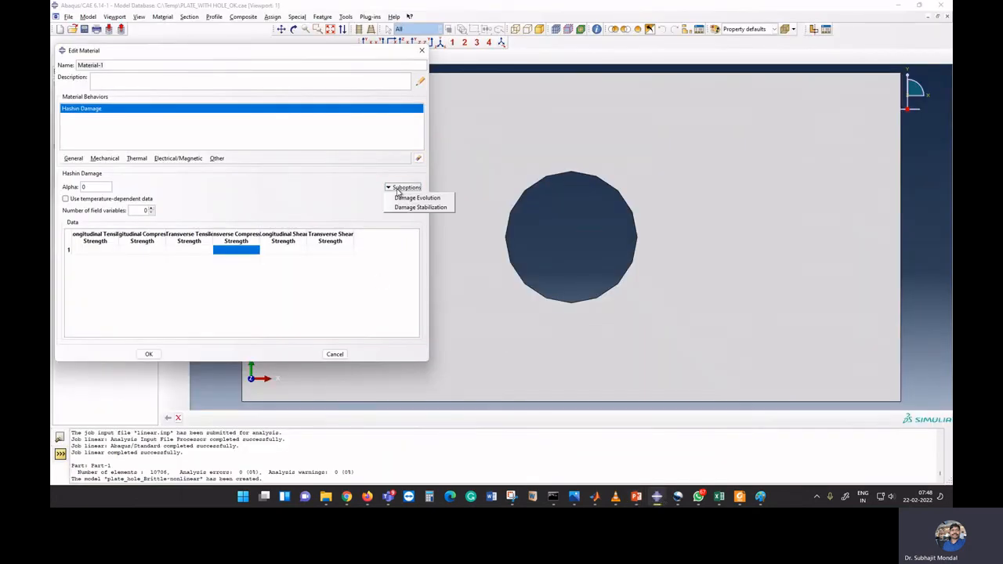
left_click(415, 198)
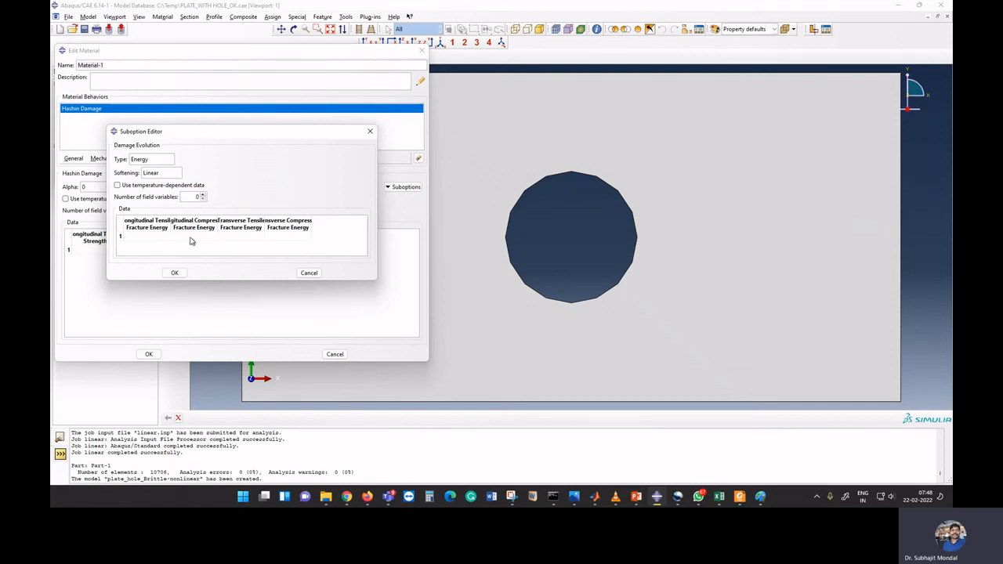
left_click(150, 239)
type("10\t8\t10\t8")
left_click(175, 273)
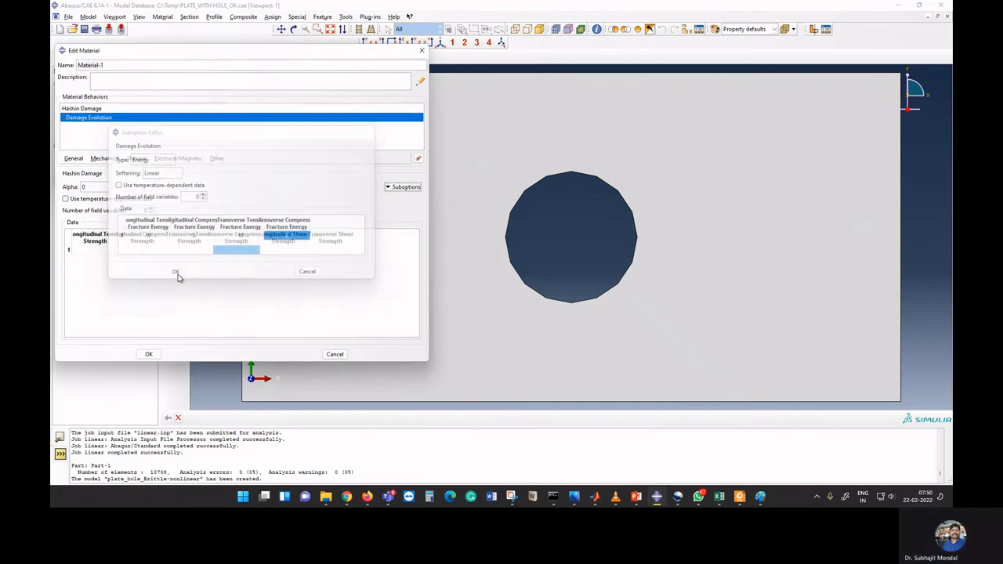
- Add Damage Stabilization to the Hashin Damage behavior, setting all four longitudinal and transverse viscosity coefficients to 0.001
left_click(406, 187)
left_click(420, 207)
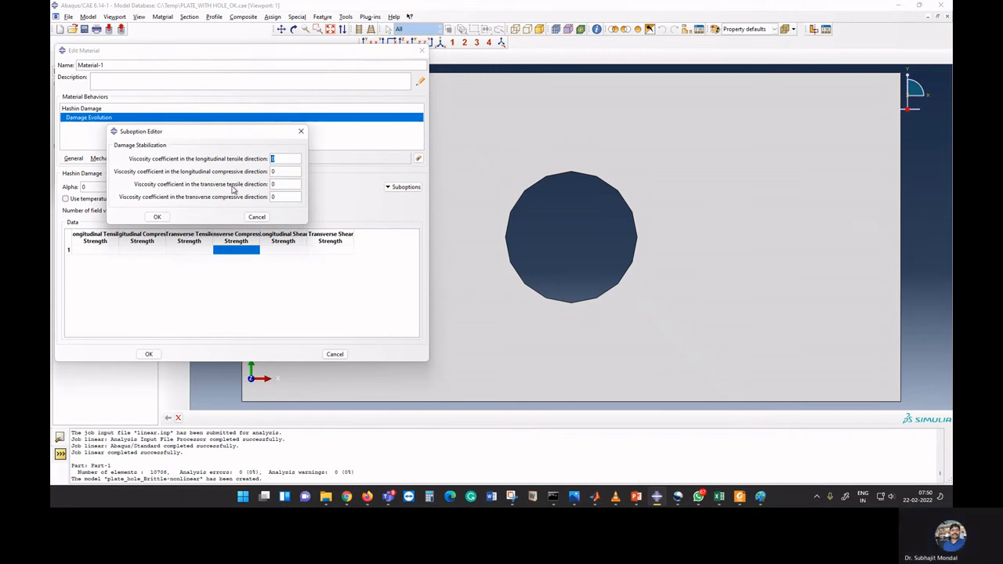
type("0.001")
double_click(284, 171)
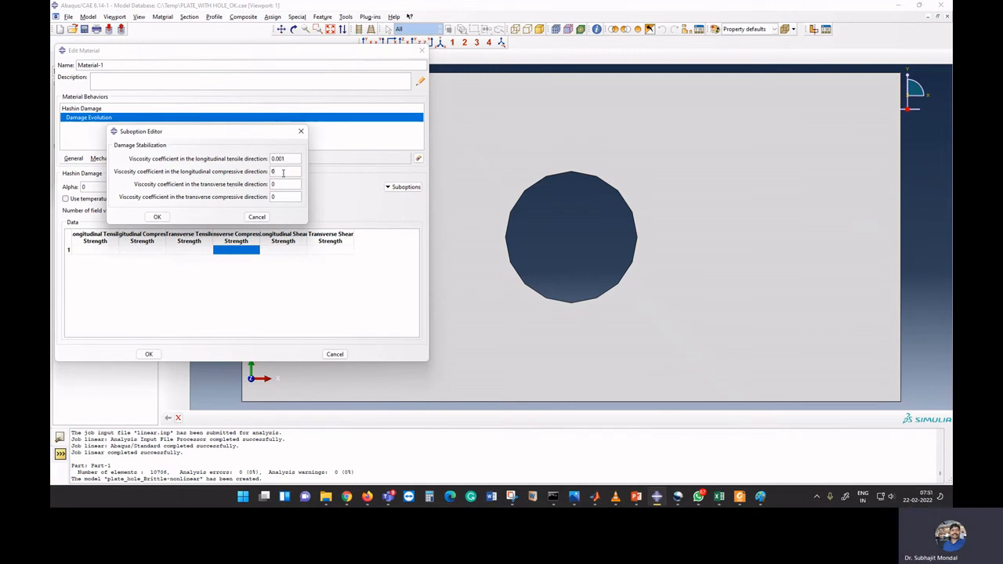
type("0.001")
double_click(280, 187)
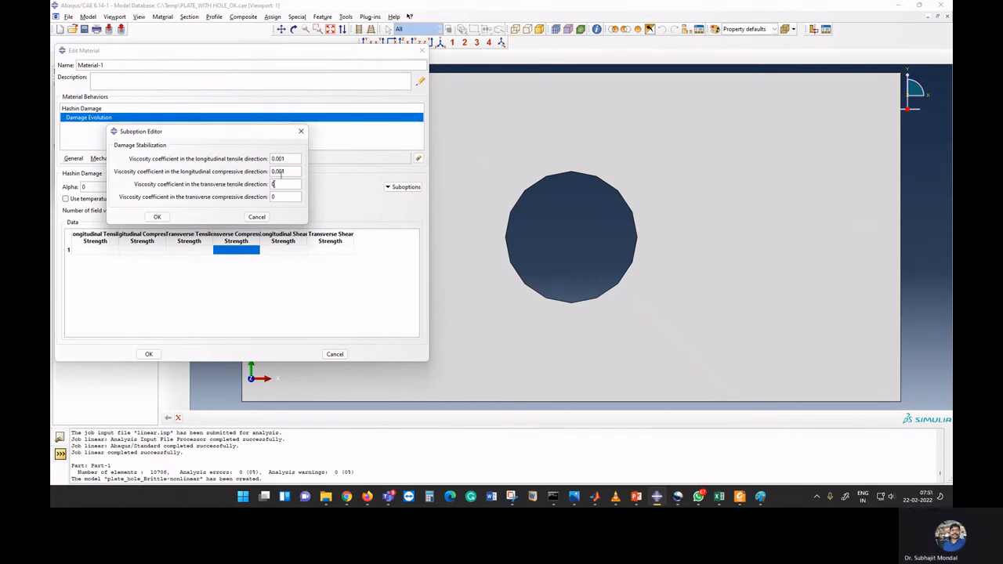
type("0.001")
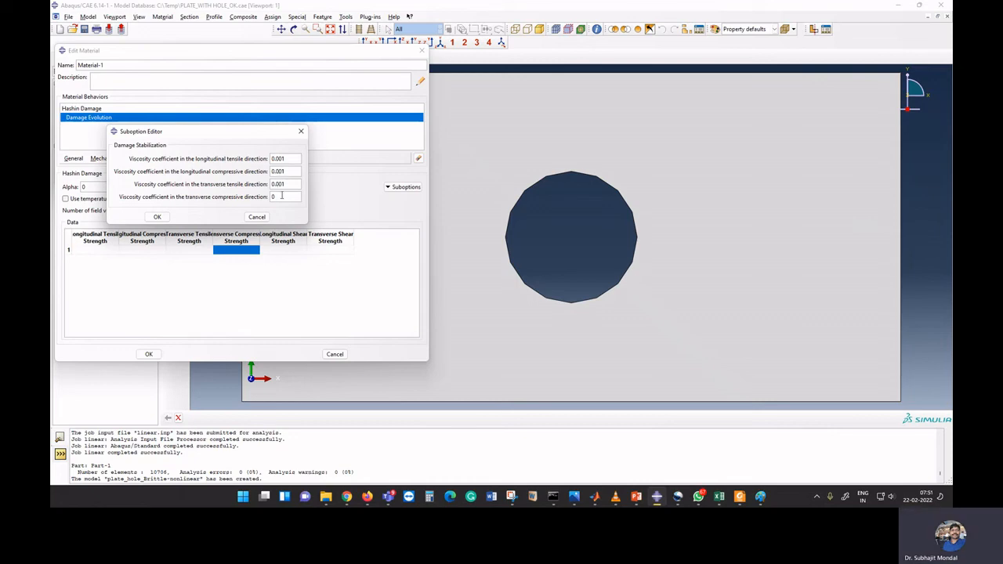
double_click(281, 196)
type("0.001")
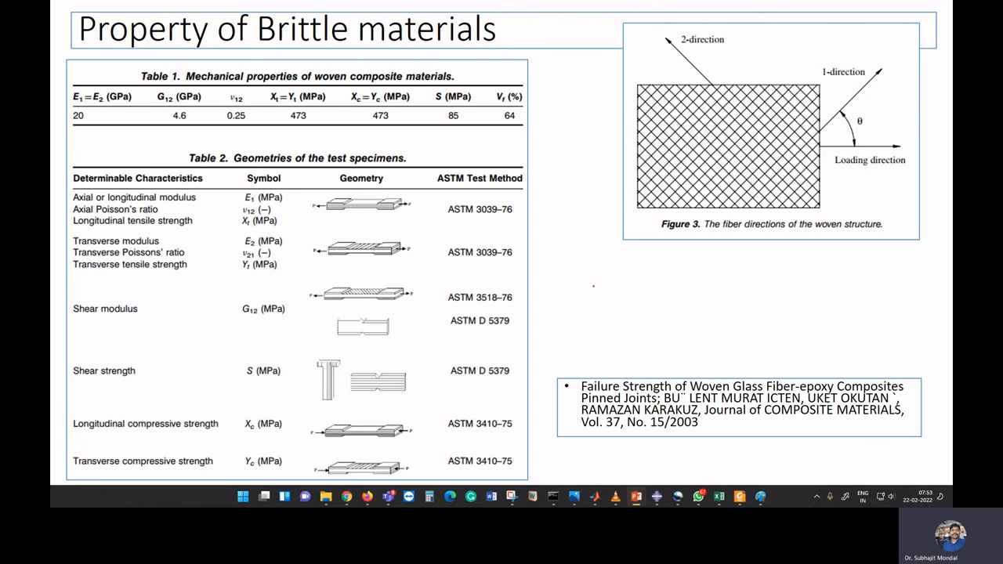
- Circle the E1, G12 and ν12 values in Table 1 of the Property of Brittle materials slide with the pen
left_click_drag(64, 90, 93, 92)
mouse_move(174, 147)
left_mouse_down()
mouse_move(191, 109)
mouse_move(249, 104)
left_mouse_up()
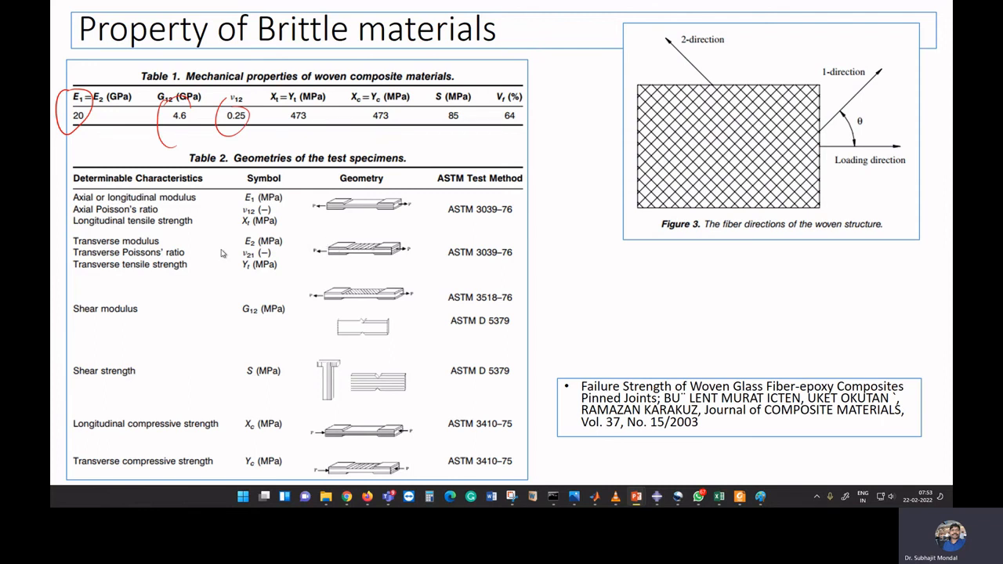
- Switch to Abaqus/CAE and start a new Material-1 with a Hashin Damage behavior for fiber-reinforced composites
mouse_move(661, 499)
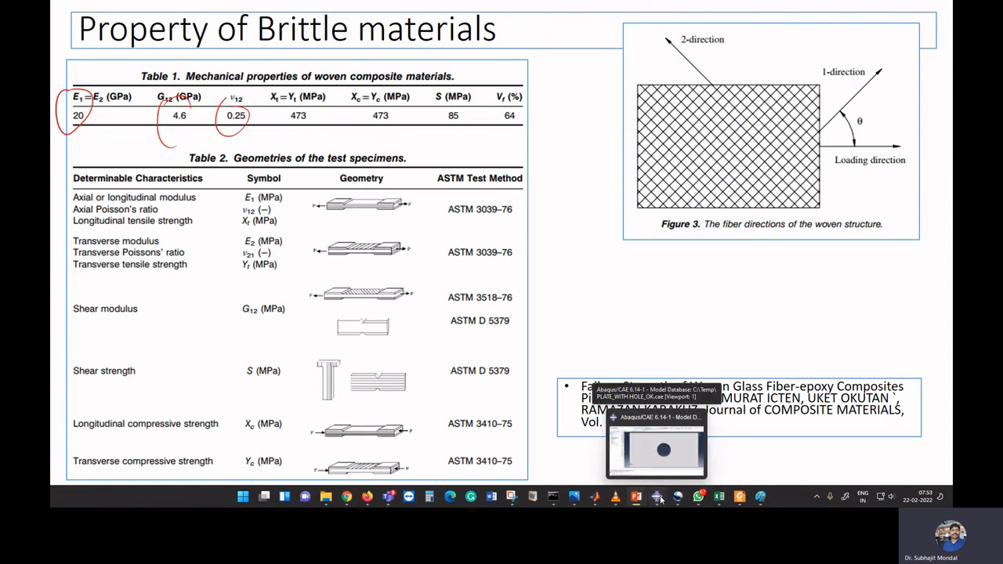
left_click(661, 499)
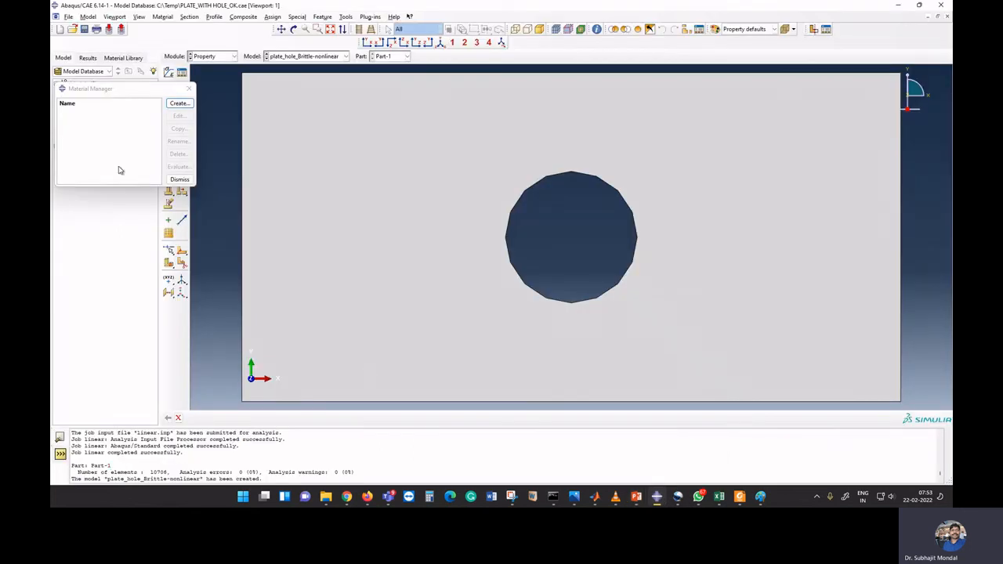
left_click(177, 105)
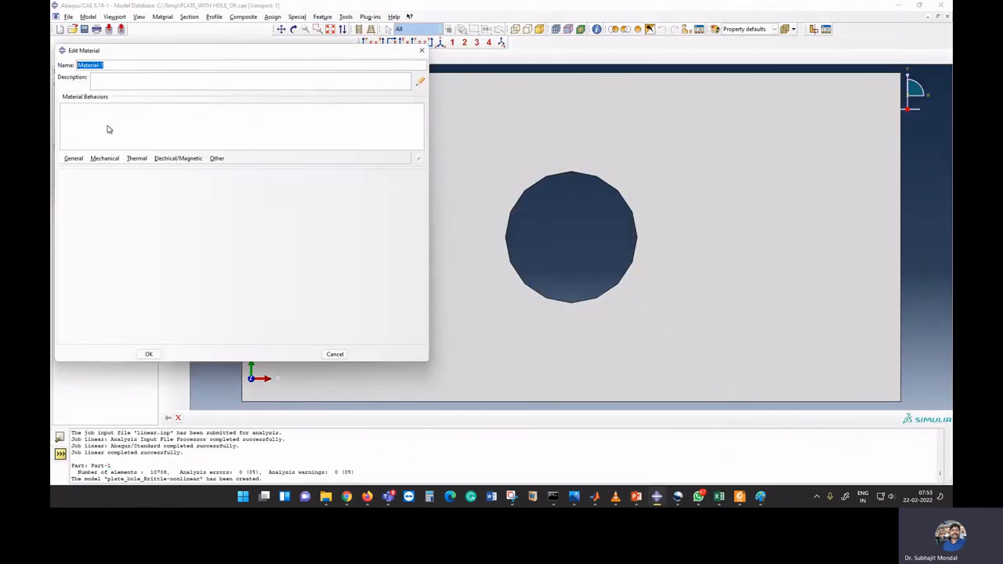
left_click(109, 160)
mouse_move(110, 177)
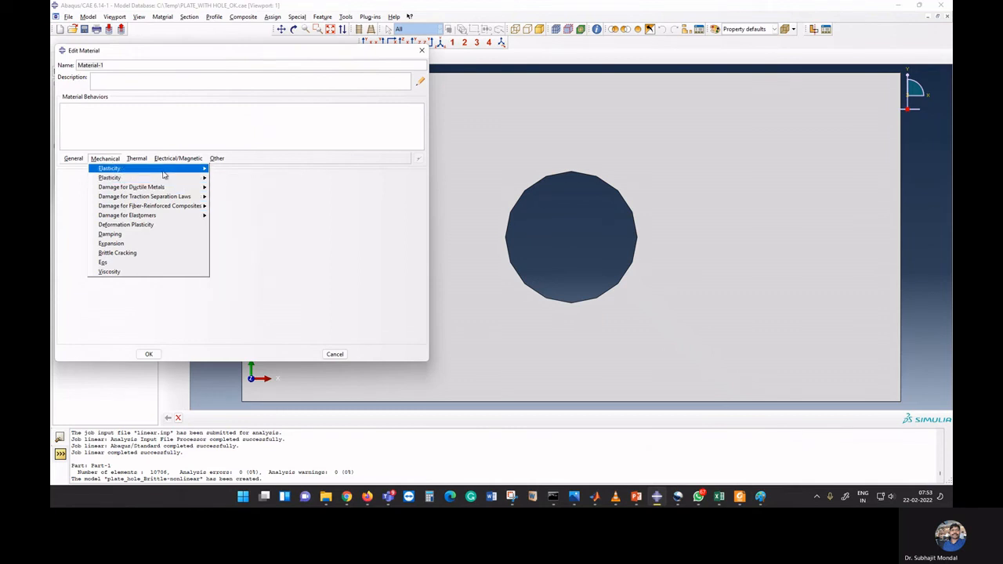
mouse_move(162, 209)
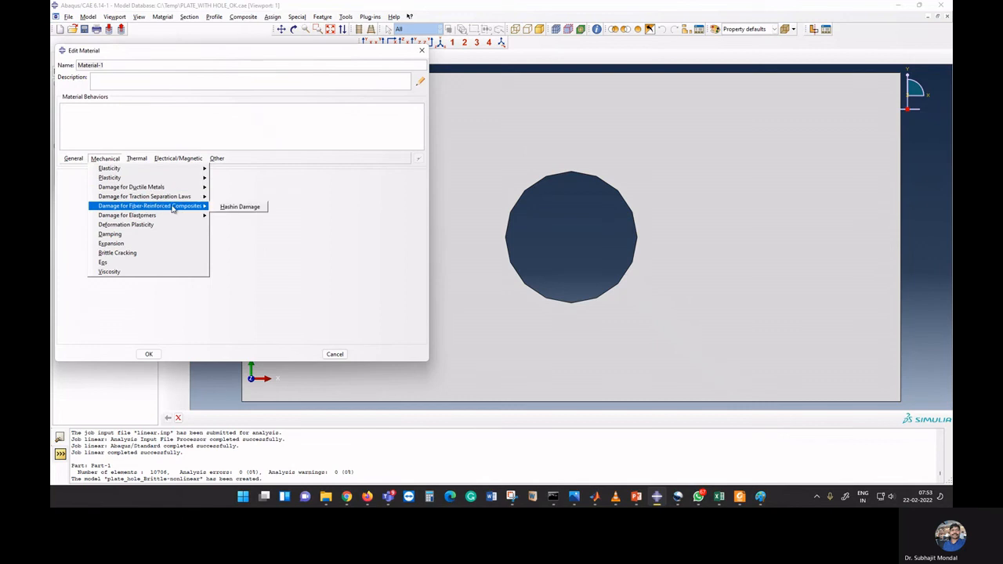
left_click(221, 208)
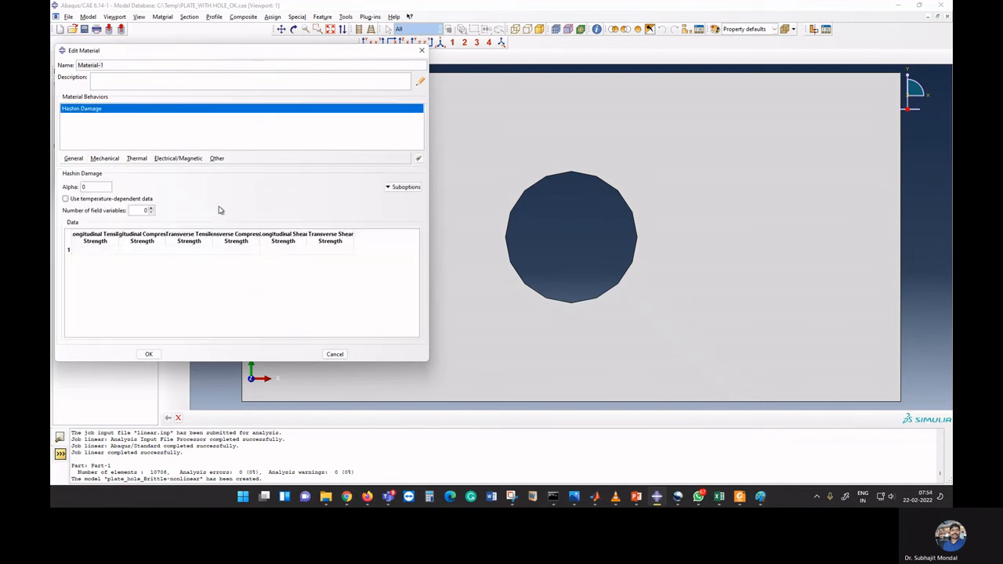
- Review each tensile, compressive and shear strength field in the new material's Hashin Damage data row
left_click(104, 251)
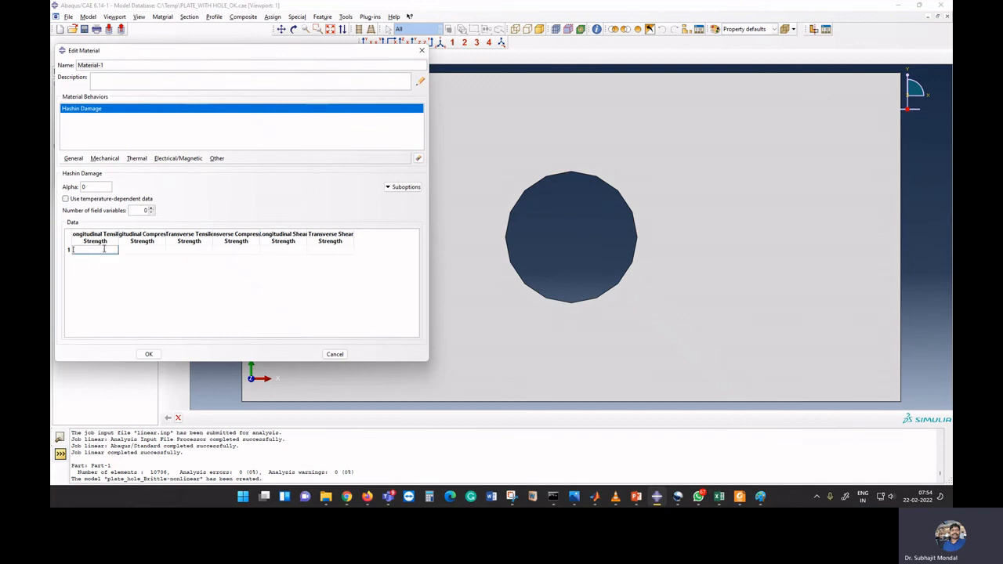
left_click(152, 252)
left_click(179, 251)
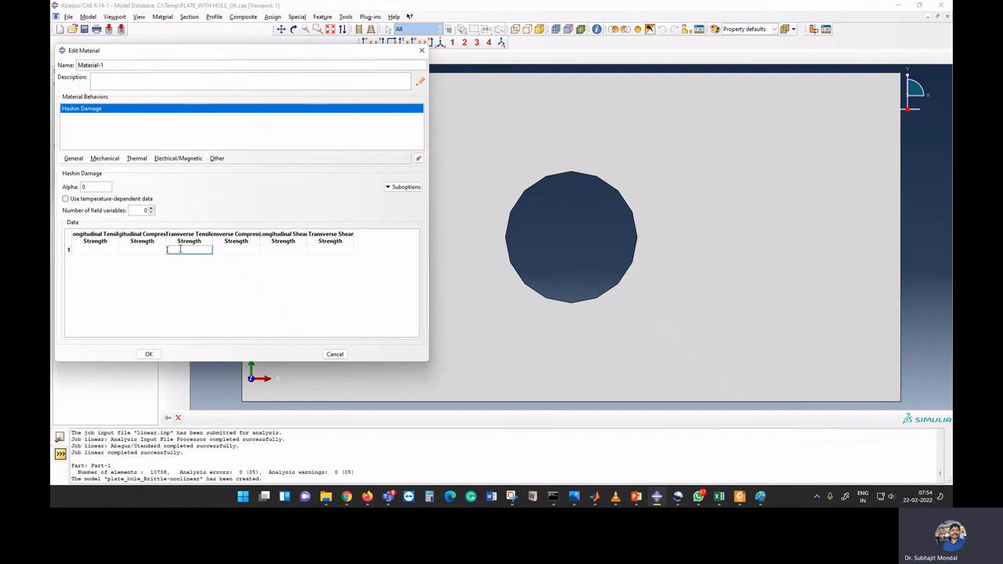
left_click(238, 254)
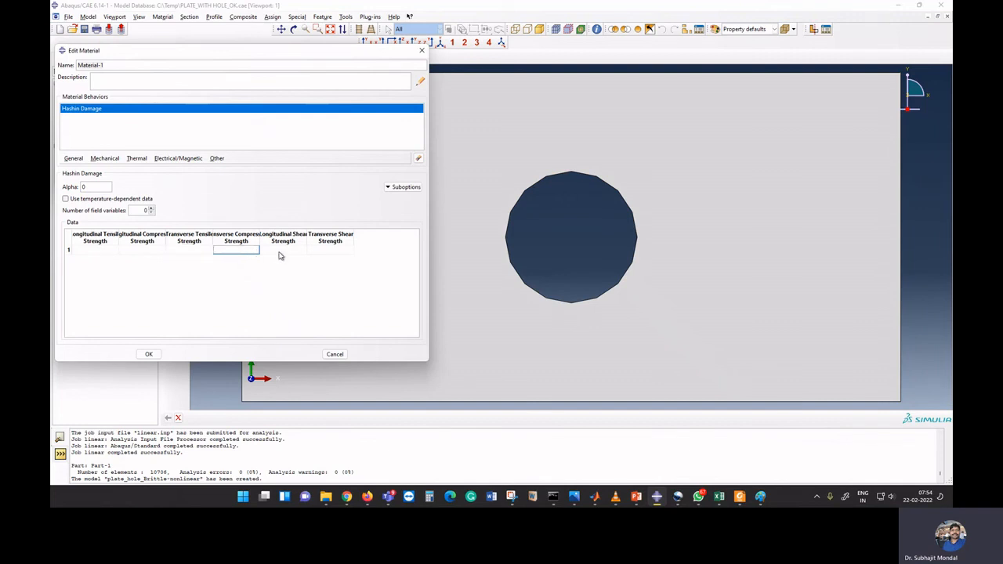
left_click(281, 253)
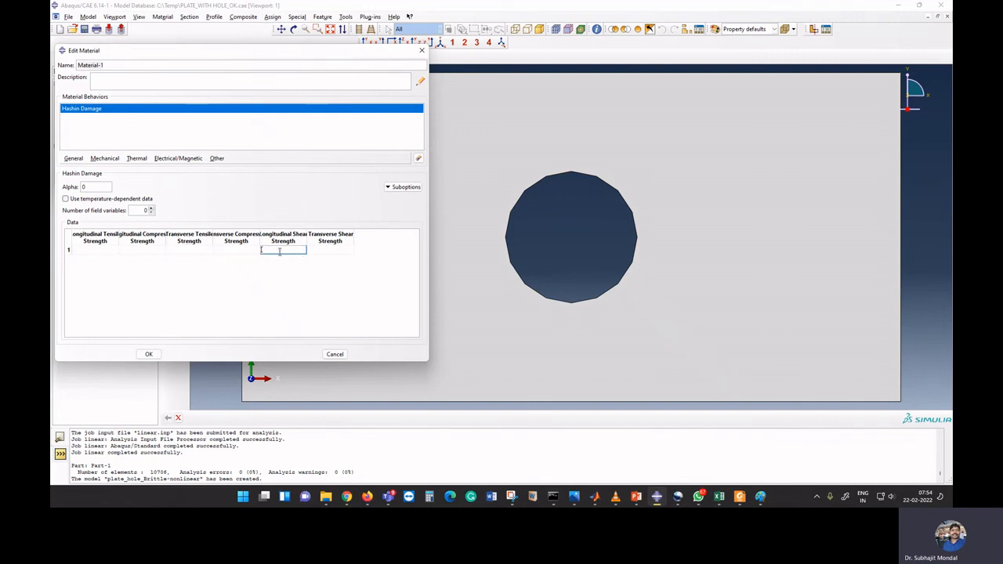
left_click(340, 253)
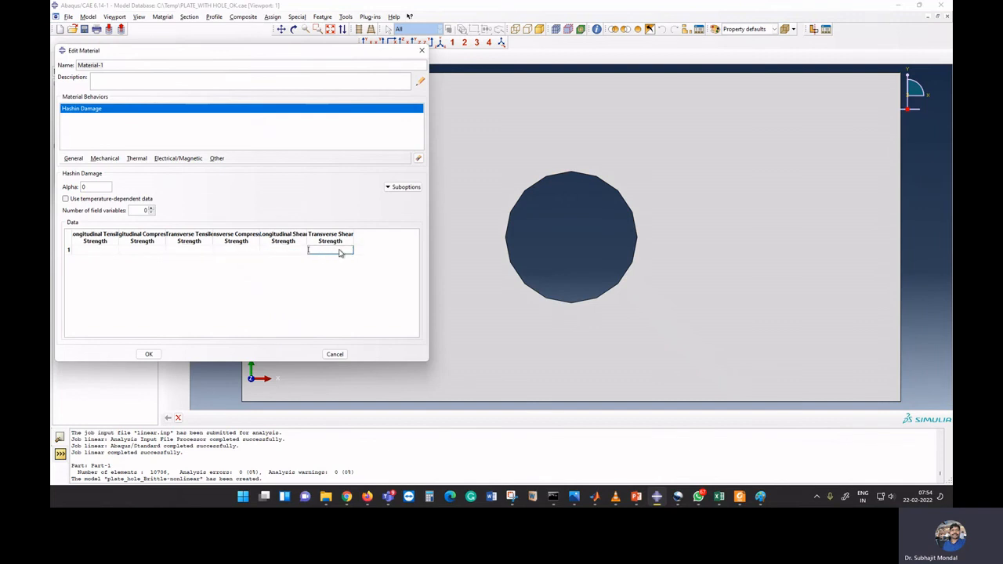
left_click(99, 254)
- Switch to the Stress Concentration presentation, present slide 11 full screen, and circle and underline the Xt=Yt and Xc=Yc strengths in Table 1
mouse_move(638, 502)
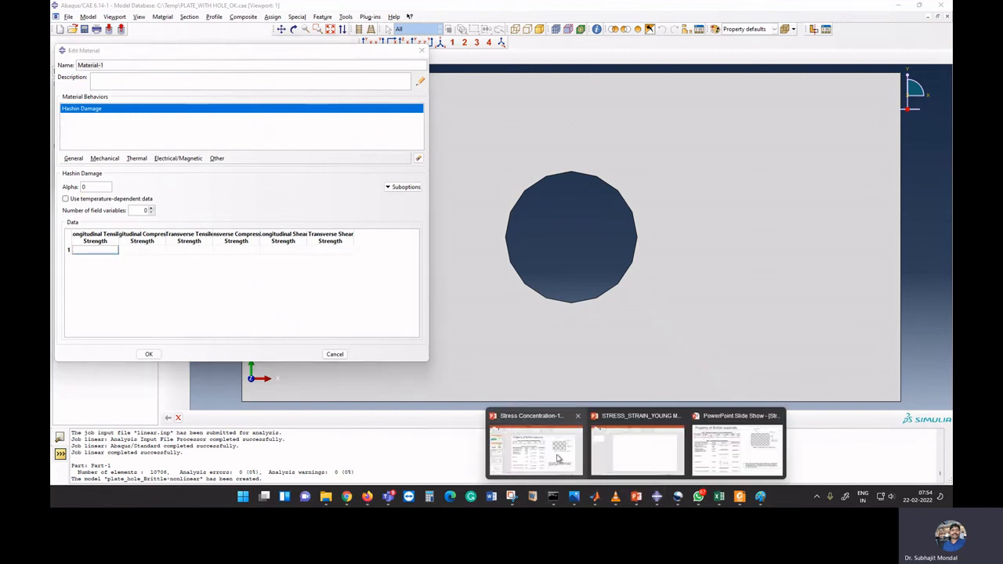
left_click(542, 432)
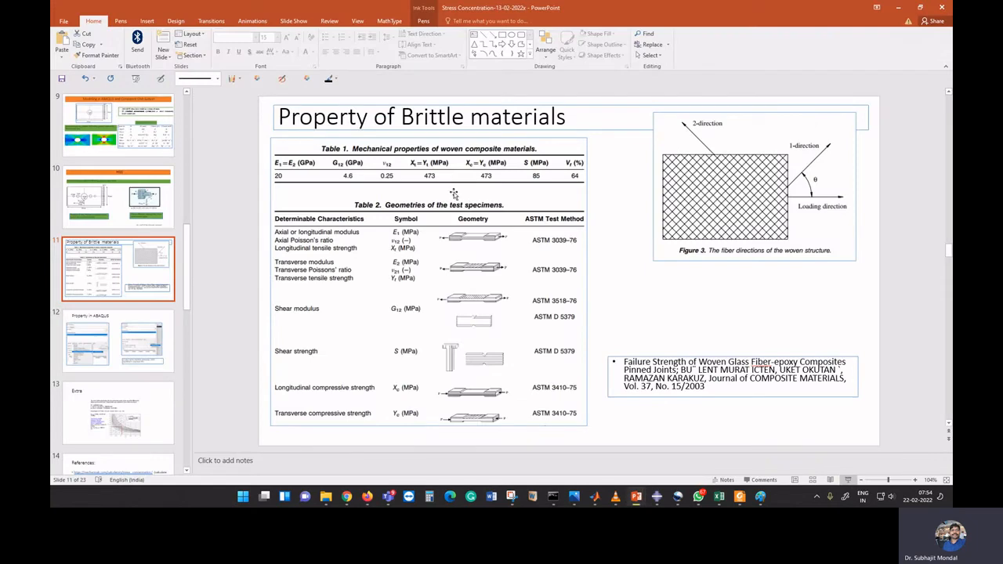
left_click(850, 480)
left_click_drag(312, 90, 290, 132)
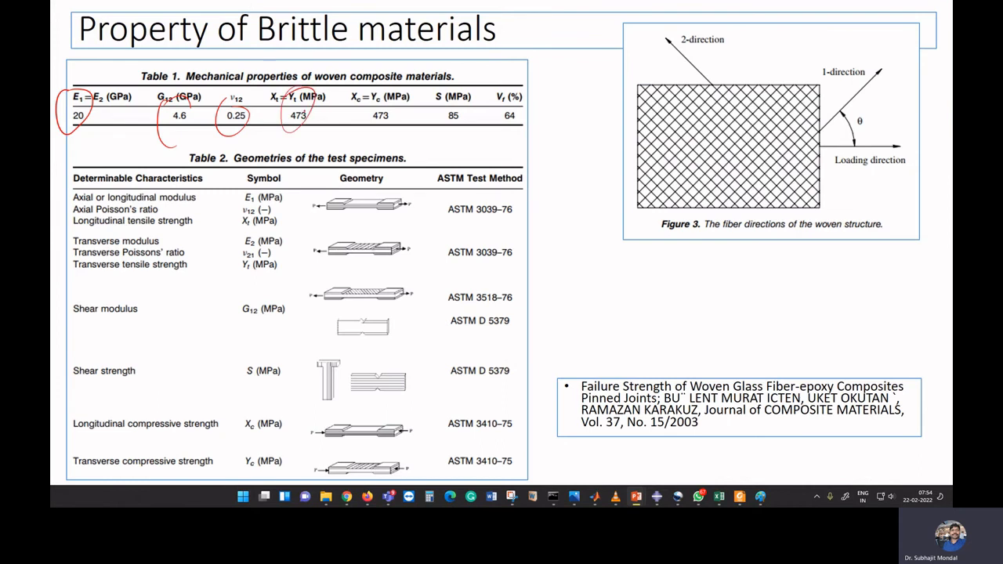
left_click_drag(392, 101, 397, 91)
left_click_drag(312, 126, 287, 143)
mouse_move(395, 119)
left_mouse_down()
mouse_move(367, 137)
mouse_move(403, 125)
left_mouse_up()
- Sketch two perpendicular direction arrows with handwritten labels between Table 1 and the woven fiber figure
mouse_move(564, 93)
left_mouse_down()
mouse_move(566, 126)
mouse_move(601, 123)
left_mouse_up()
left_click_drag(596, 116, 596, 129)
left_click_drag(554, 99, 565, 104)
left_click_drag(603, 132, 613, 131)
left_click_drag(603, 136, 620, 147)
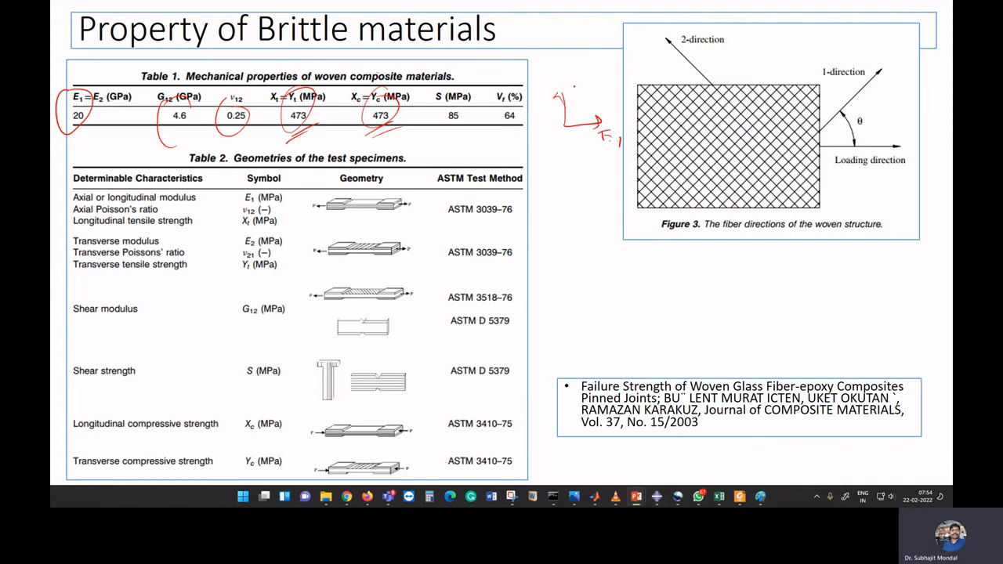
left_click_drag(579, 61, 568, 77)
- Mark the Xt=Yt and Xc=Yc strengths again in Table 1 and circle the shear strength S
left_click_drag(378, 88, 398, 115)
left_click(330, 100)
mouse_move(315, 93)
left_mouse_down()
mouse_move(316, 122)
mouse_move(294, 143)
left_mouse_up()
left_click_drag(400, 127, 362, 144)
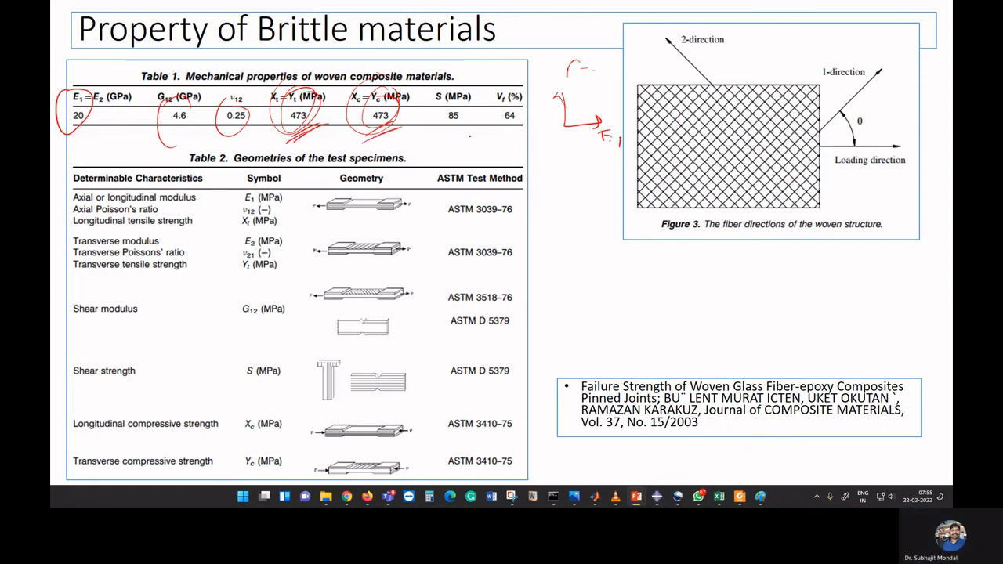
left_click_drag(450, 79, 473, 91)
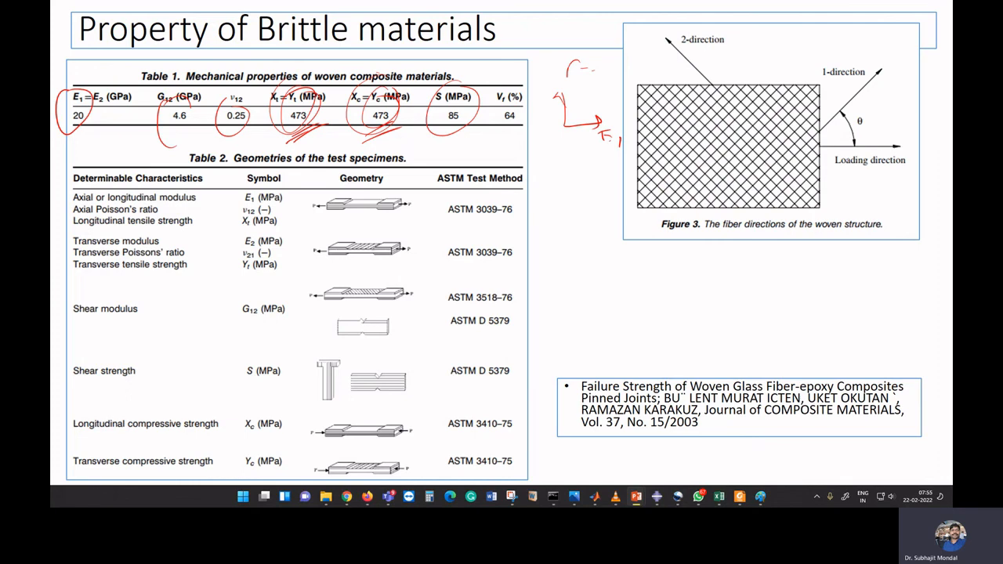
- Advance to the Property in ABAQUS slide, tick Damage Evolution and draw pen marks beside the second material screenshot
key("Right")
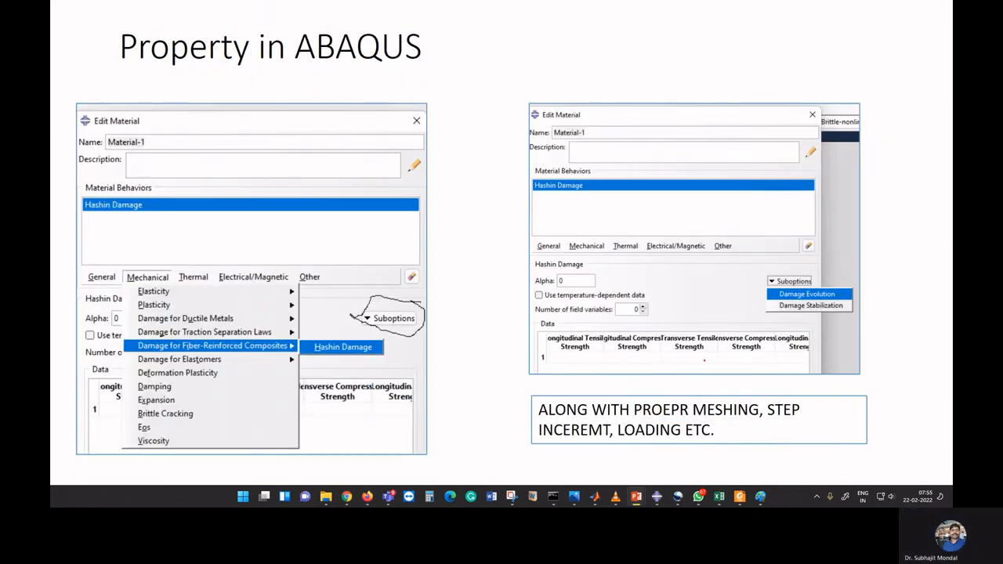
left_click_drag(858, 293, 889, 275)
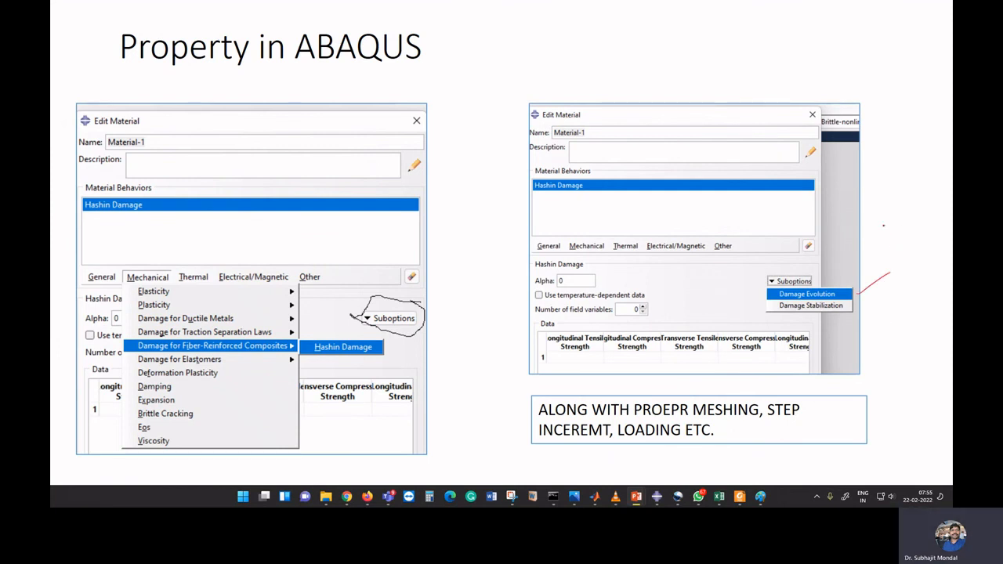
mouse_move(886, 241)
left_mouse_down()
mouse_move(919, 229)
mouse_move(901, 210)
left_mouse_up()
left_click_drag(888, 357, 943, 312)
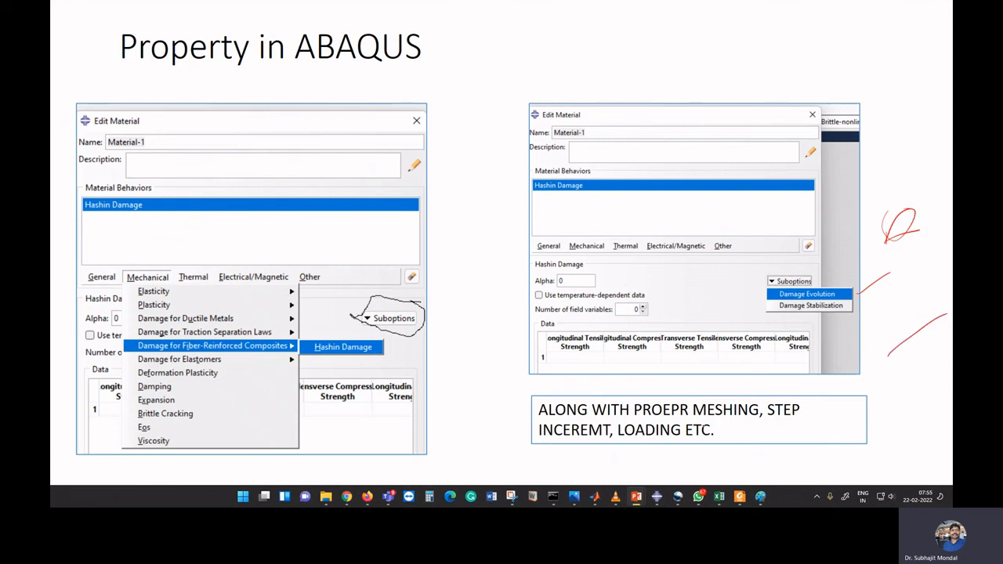
- Tick the proper meshing requirement in the slide's note, and underline and circle the loading requirement with the pen
left_click_drag(665, 422, 764, 382)
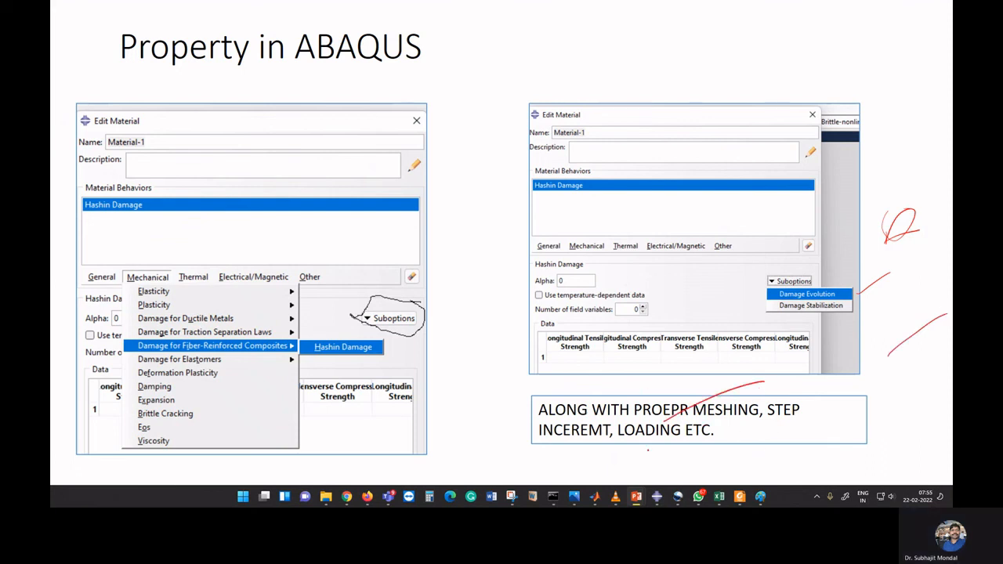
left_click_drag(643, 451, 708, 430)
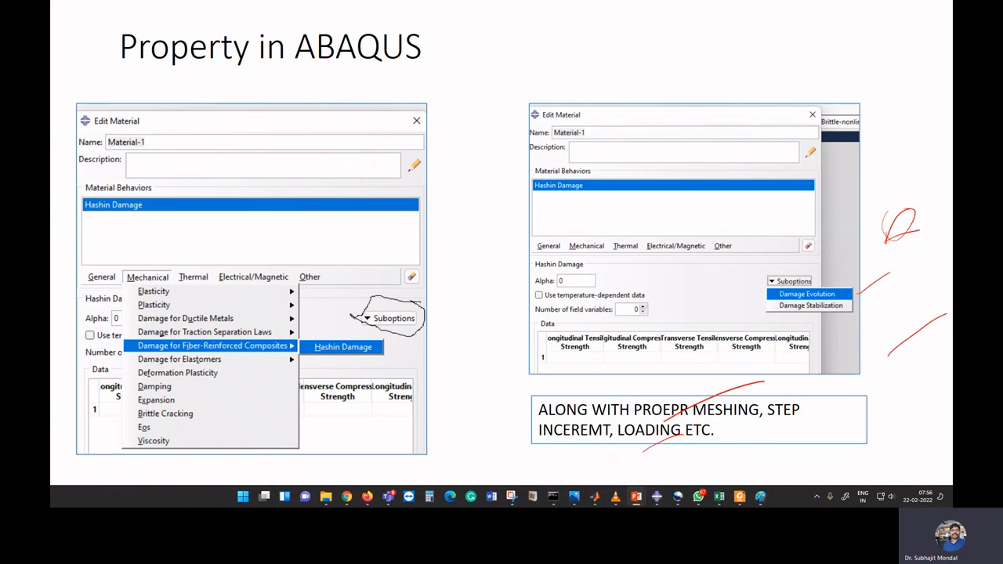
left_click_drag(685, 397, 742, 374)
mouse_move(658, 451)
left_mouse_down()
mouse_move(640, 444)
mouse_move(669, 448)
left_mouse_up()
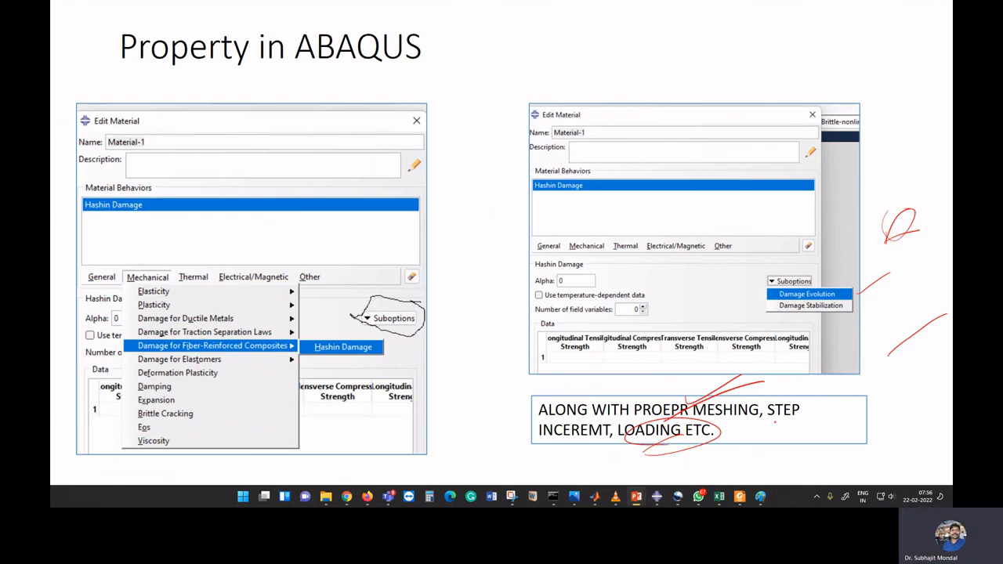
- Underline the step increment requirement in the slide's note and end the slide show, discarding the ink annotations
left_click_drag(768, 428, 804, 420)
left_click(636, 497)
left_click(783, 418)
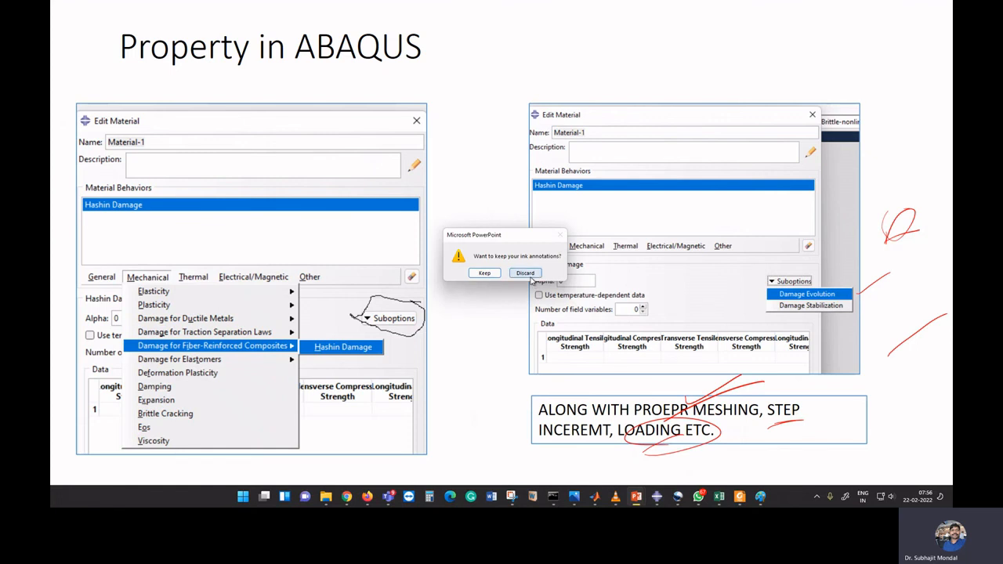
left_click(525, 273)
- Switch to Abaqus/CAE and review the I_A time incrementation parameter in Step-1's general solution controls, leaving its value as is
left_click(204, 16)
mouse_move(230, 56)
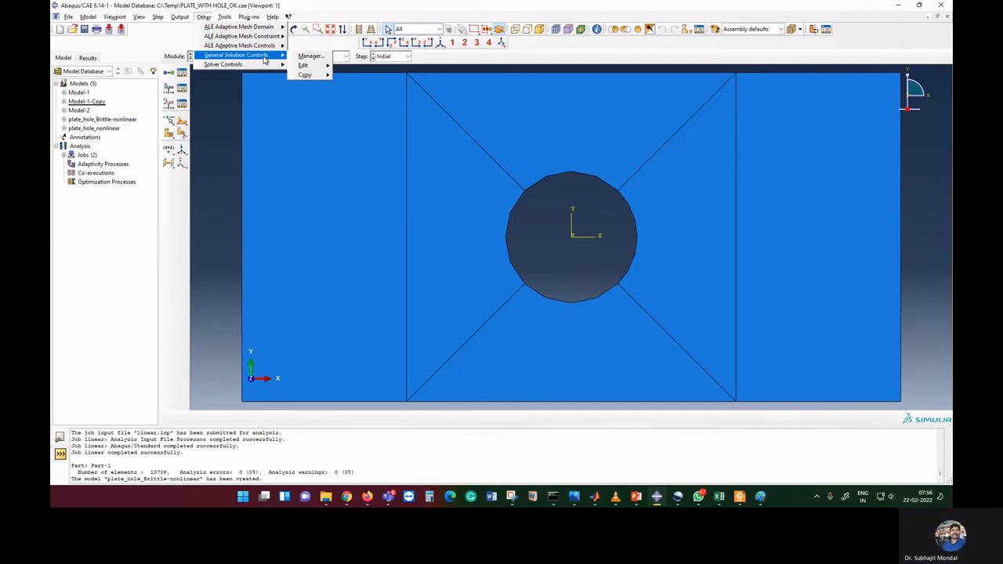
left_click(308, 56)
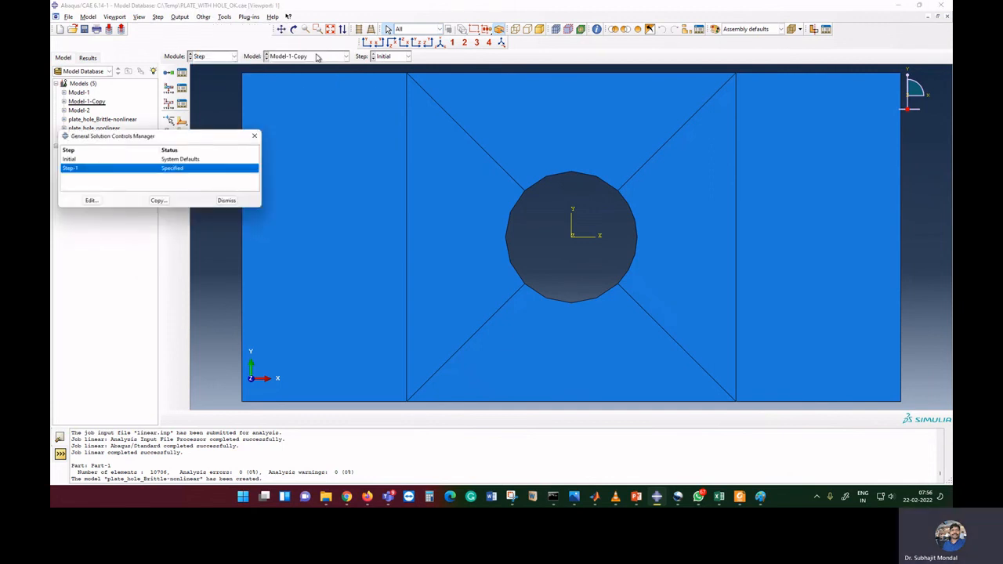
left_click(89, 204)
left_click(117, 245)
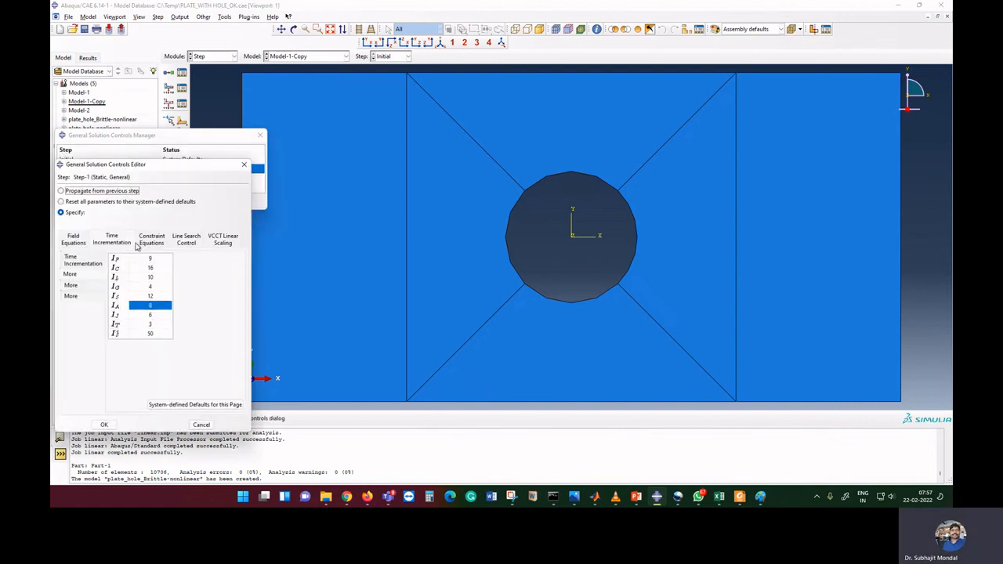
double_click(142, 305)
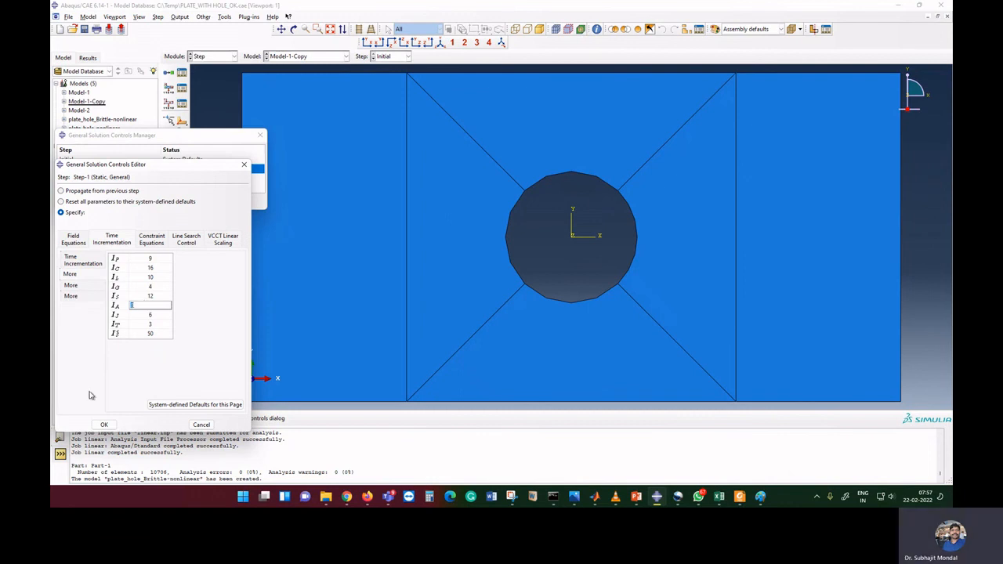
left_click(104, 425)
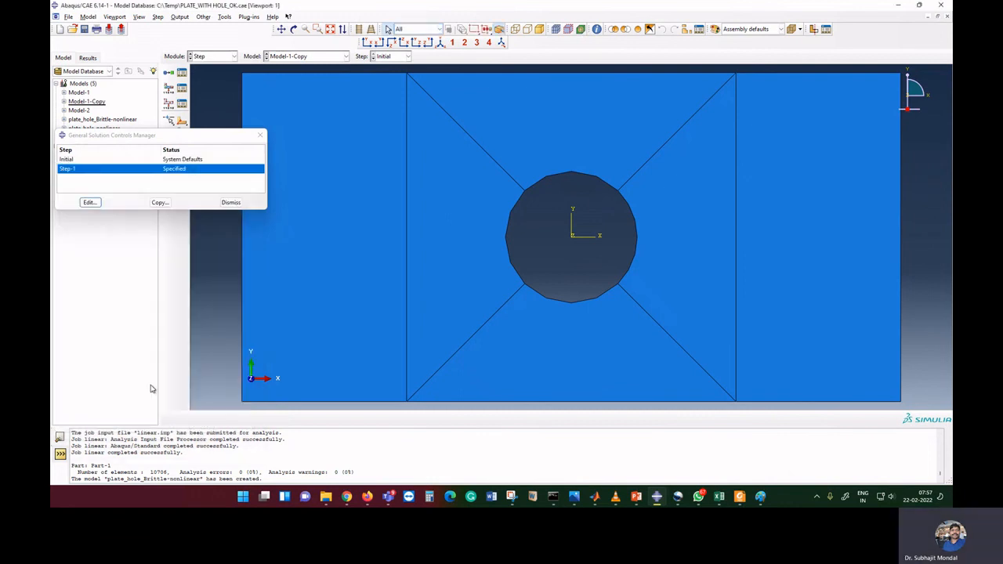
left_click(231, 203)
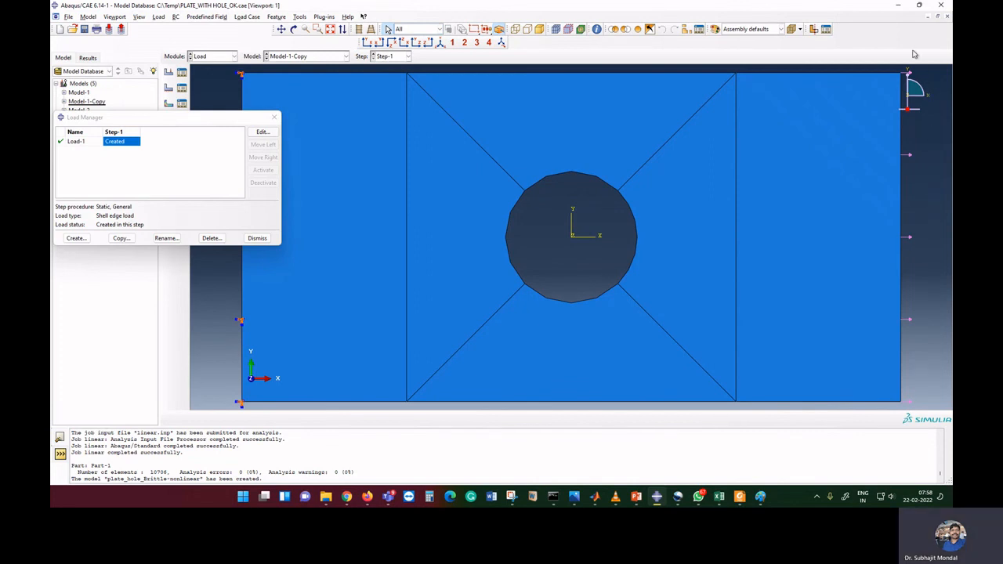
- Indicate the plate's right edge carrying the shell edge load with selection boxes and clear the selection
left_click_drag(879, 73, 917, 372)
left_click_drag(918, 71, 865, 384)
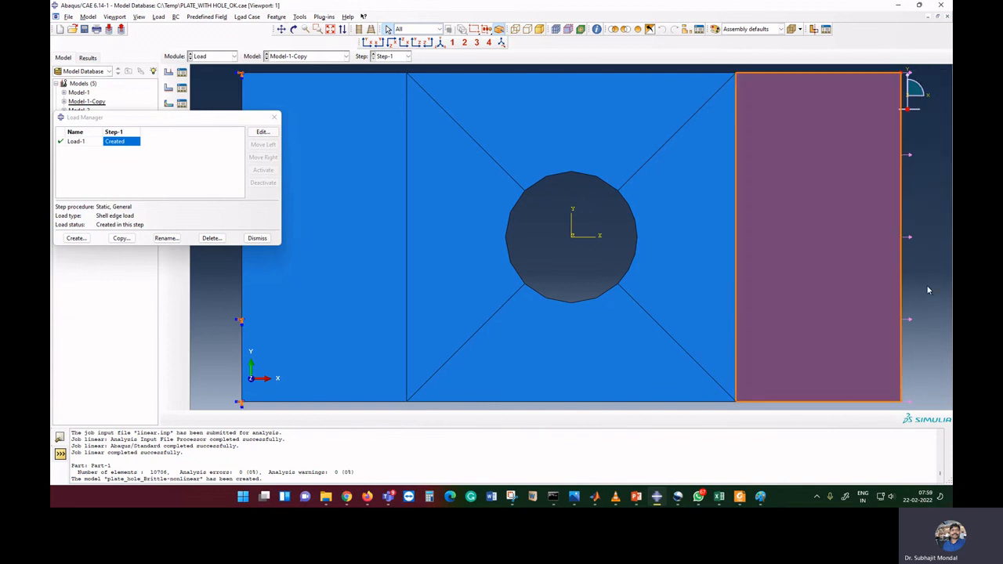
left_click(929, 288)
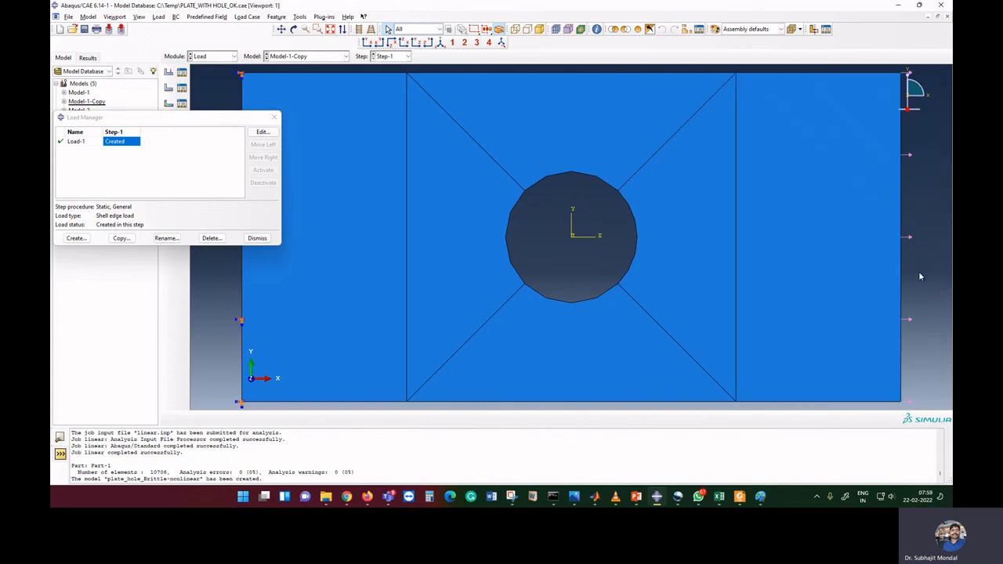